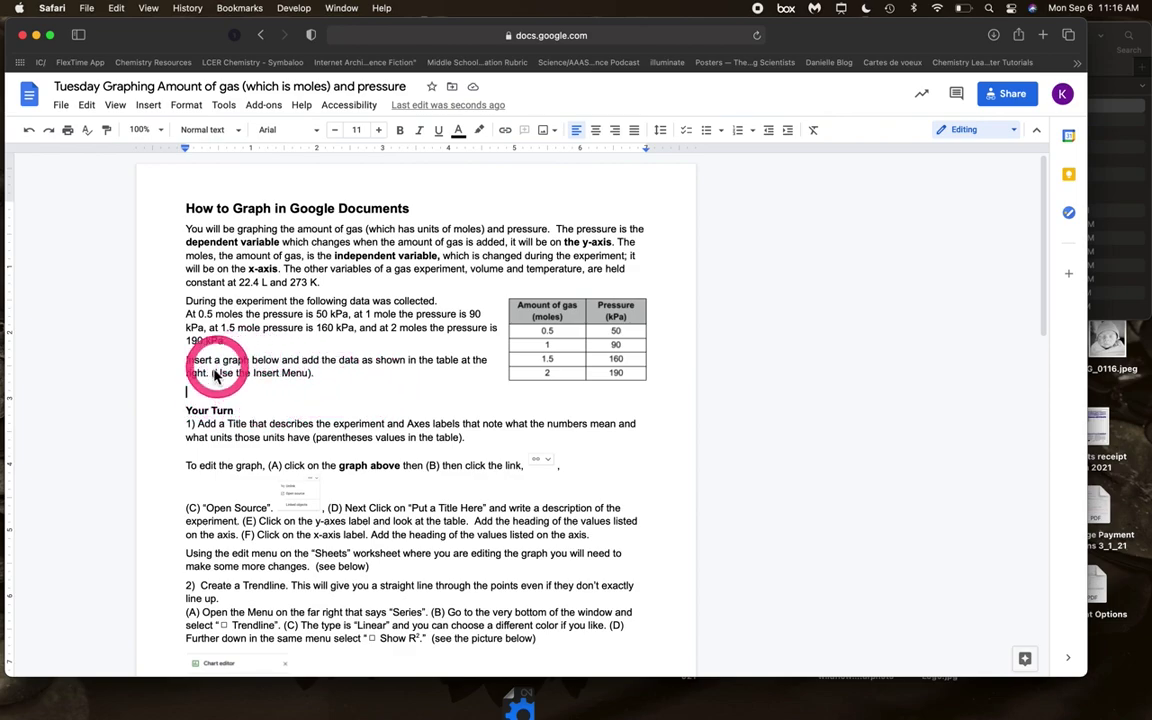
Insert a line chart below the graphing instructions and shrink it to about two-thirds of its inserted width
{"action": "left_click", "coordinate": [150, 106]}
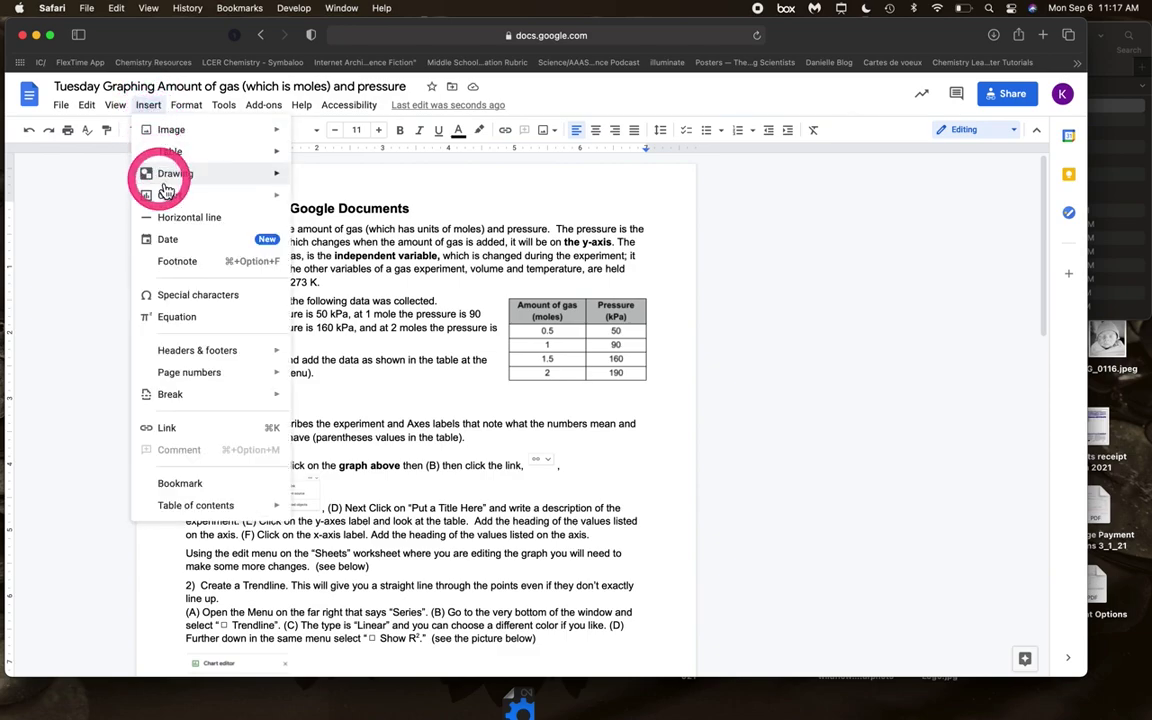
{"action": "mouse_move", "coordinate": [168, 197]}
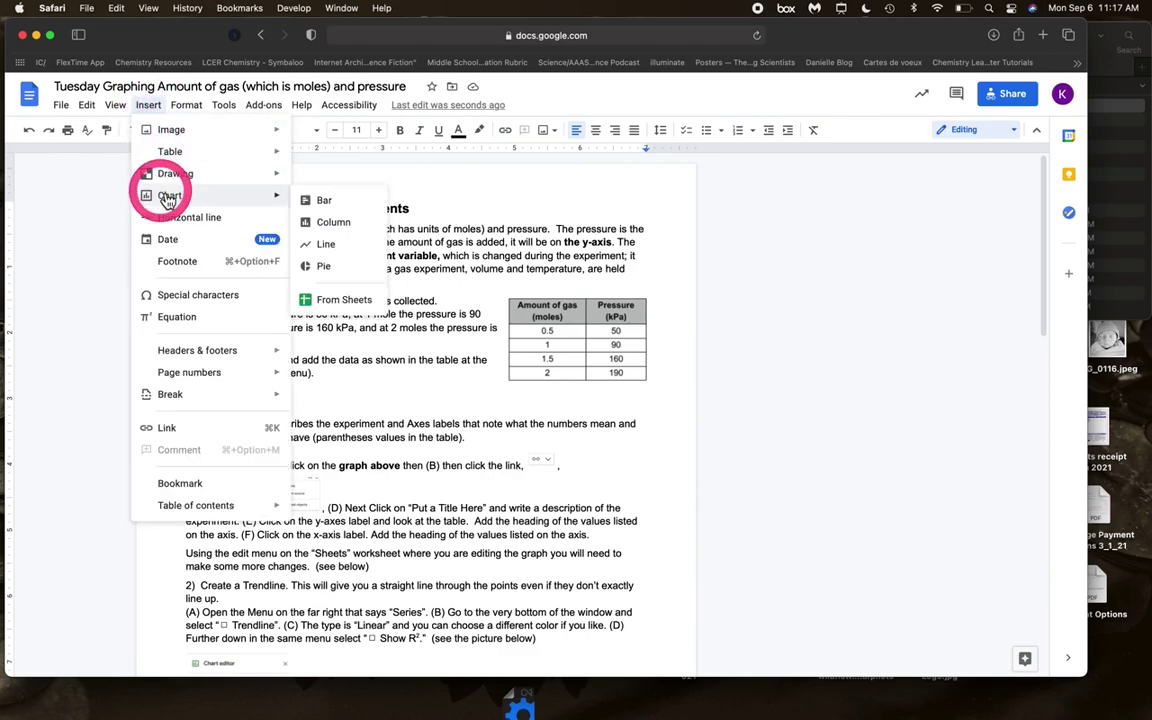
{"action": "left_click", "coordinate": [357, 251]}
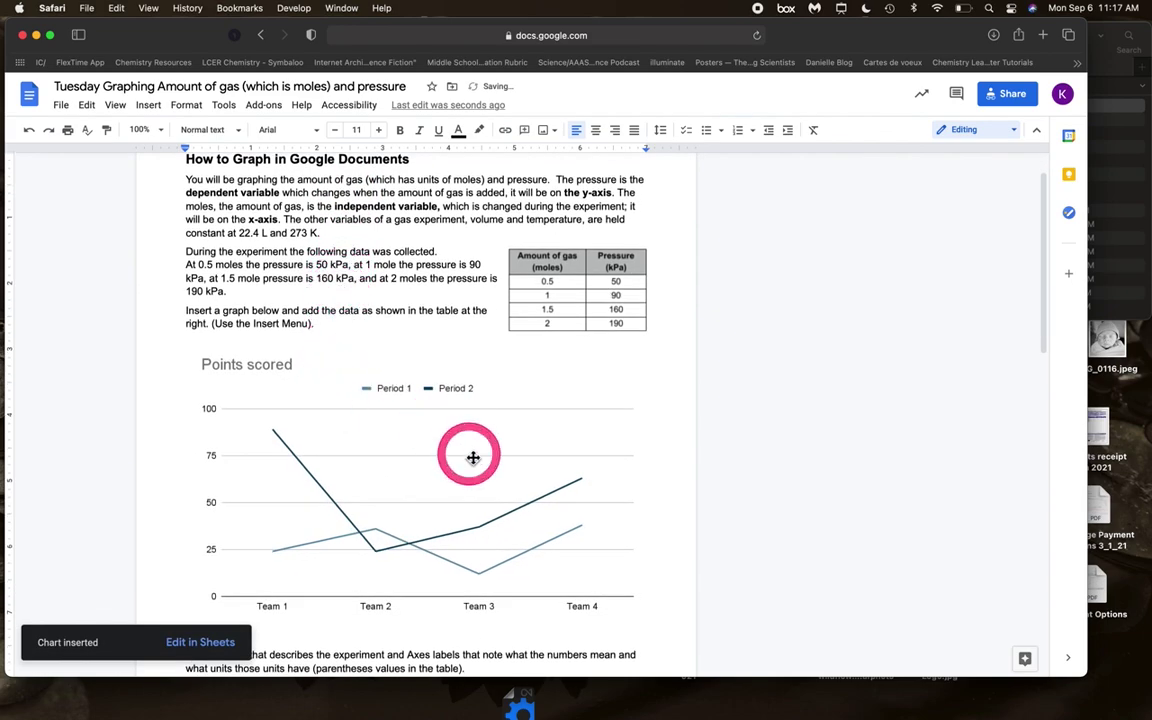
{"action": "left_click", "coordinate": [473, 457]}
{"action": "left_click_drag", "start_coordinate": [648, 622], "coordinate": [482, 530]}
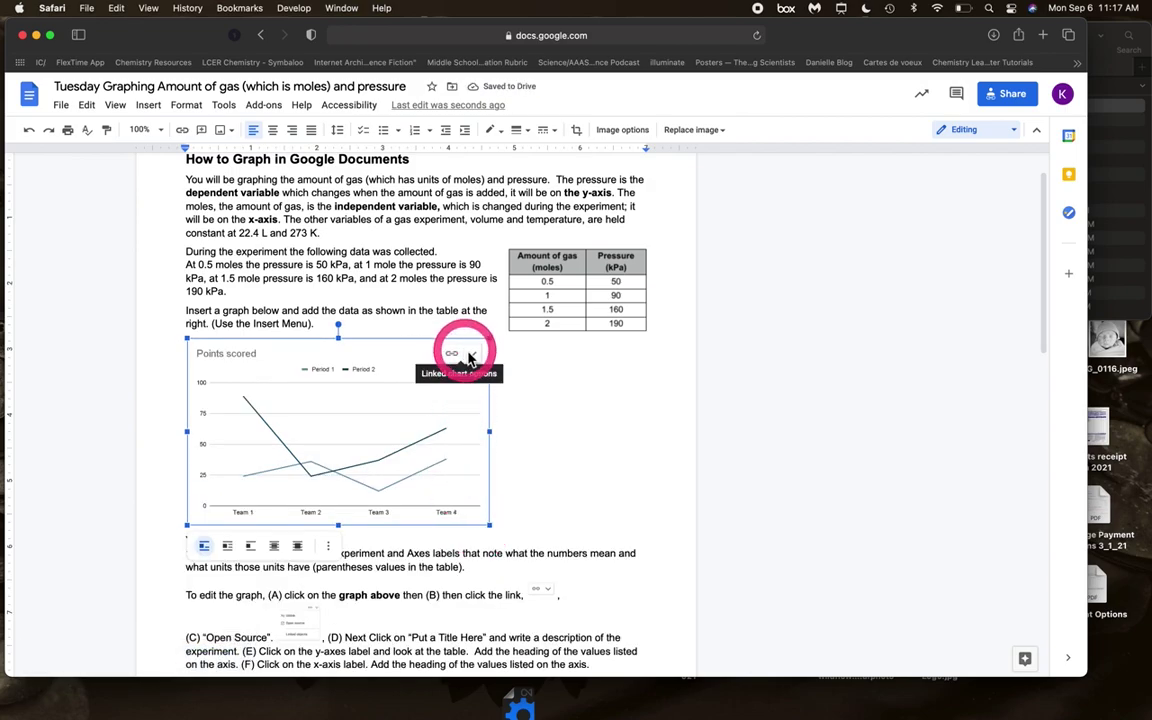
Open the inserted chart's linked source spreadsheet and go to its data table
{"action": "left_click", "coordinate": [472, 355]}
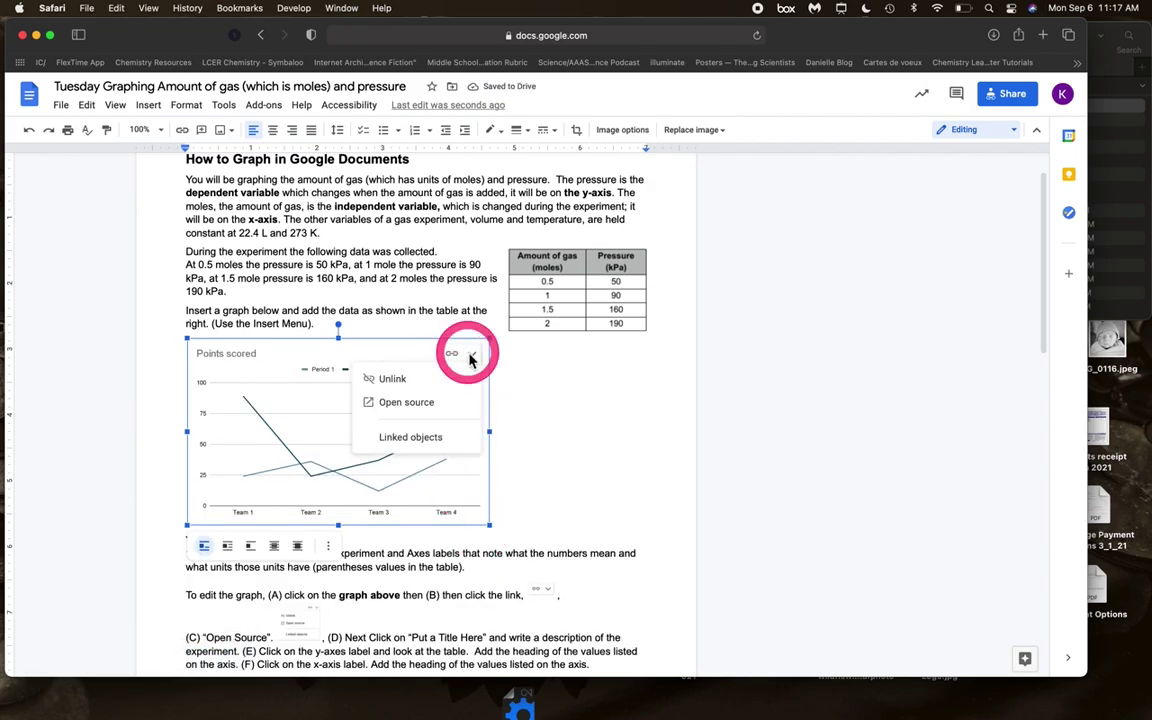
{"action": "left_click", "coordinate": [427, 412]}
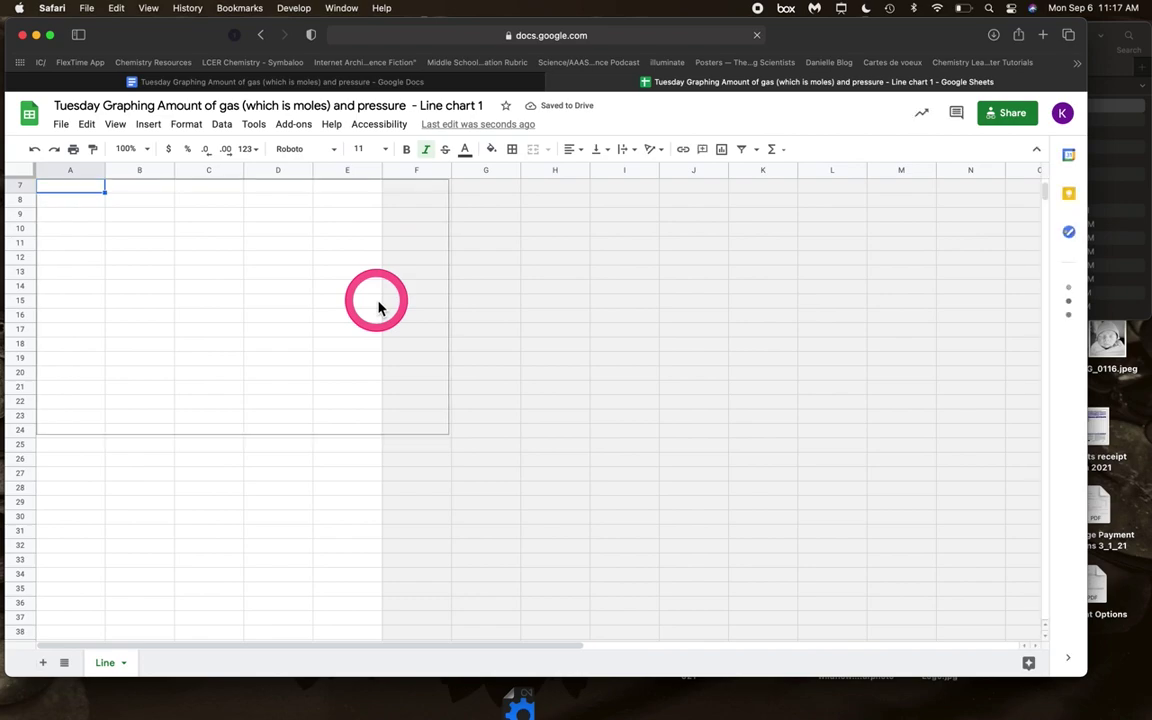
{"action": "scroll", "coordinate": [347, 318], "scroll_direction": "up", "scroll_amount": 3}
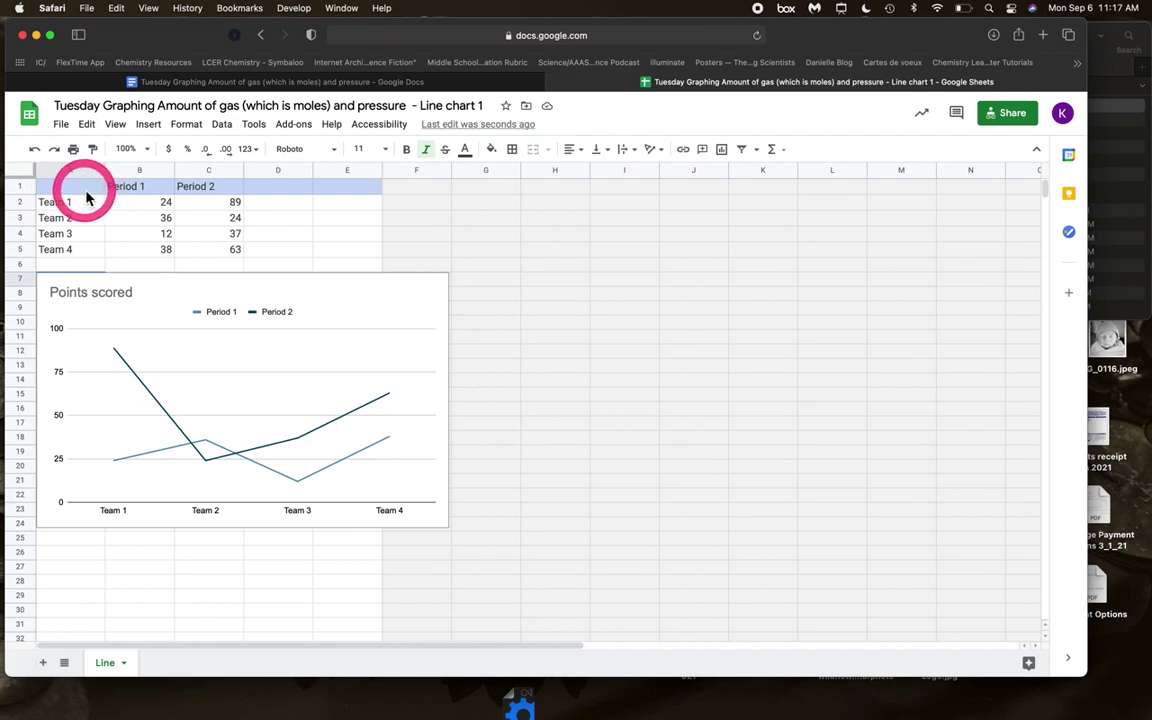
Enter the header "Amount of Gas (mole)" in A1 and widen column A to fit it
{"action": "left_click", "coordinate": [82, 193]}
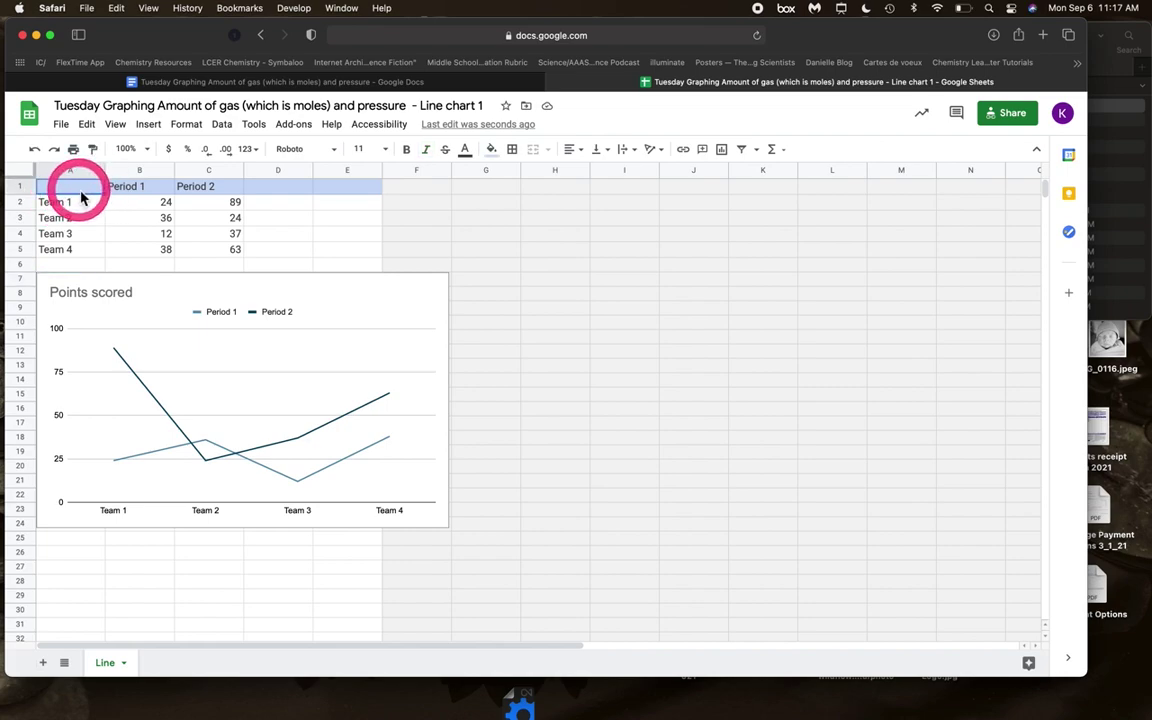
{"action": "type", "text": "Amount of Gas (mole"}
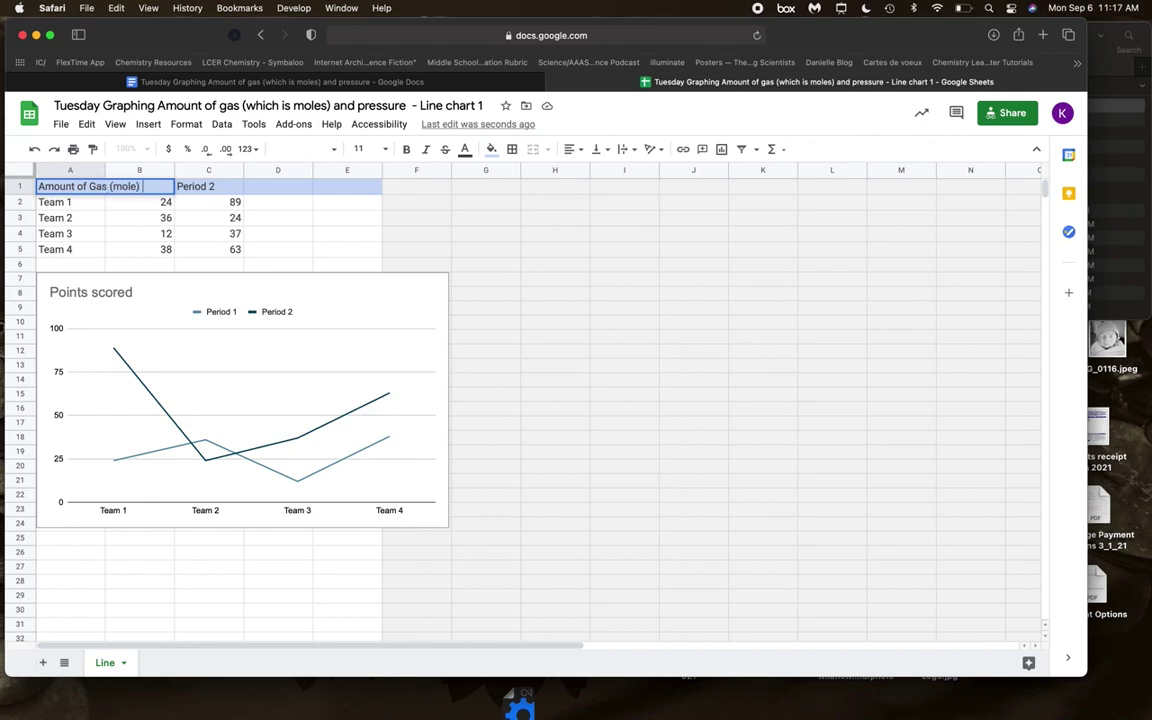
{"action": "left_click", "coordinate": [272, 81]}
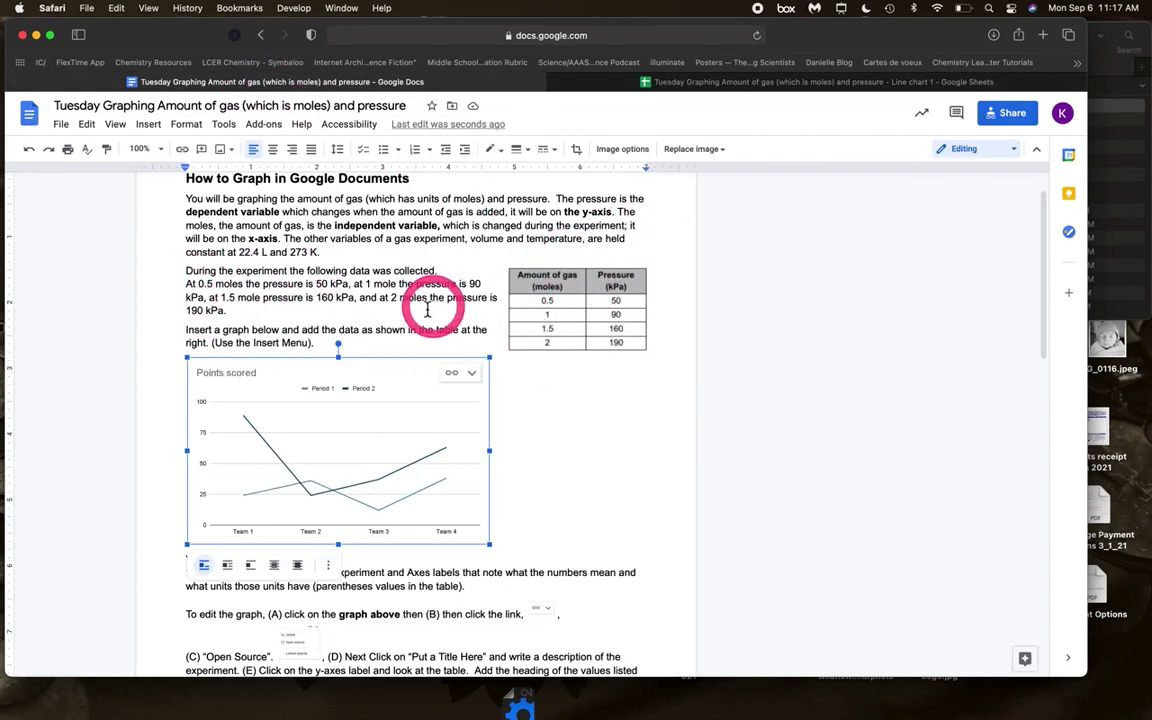
{"action": "left_click", "coordinate": [680, 83]}
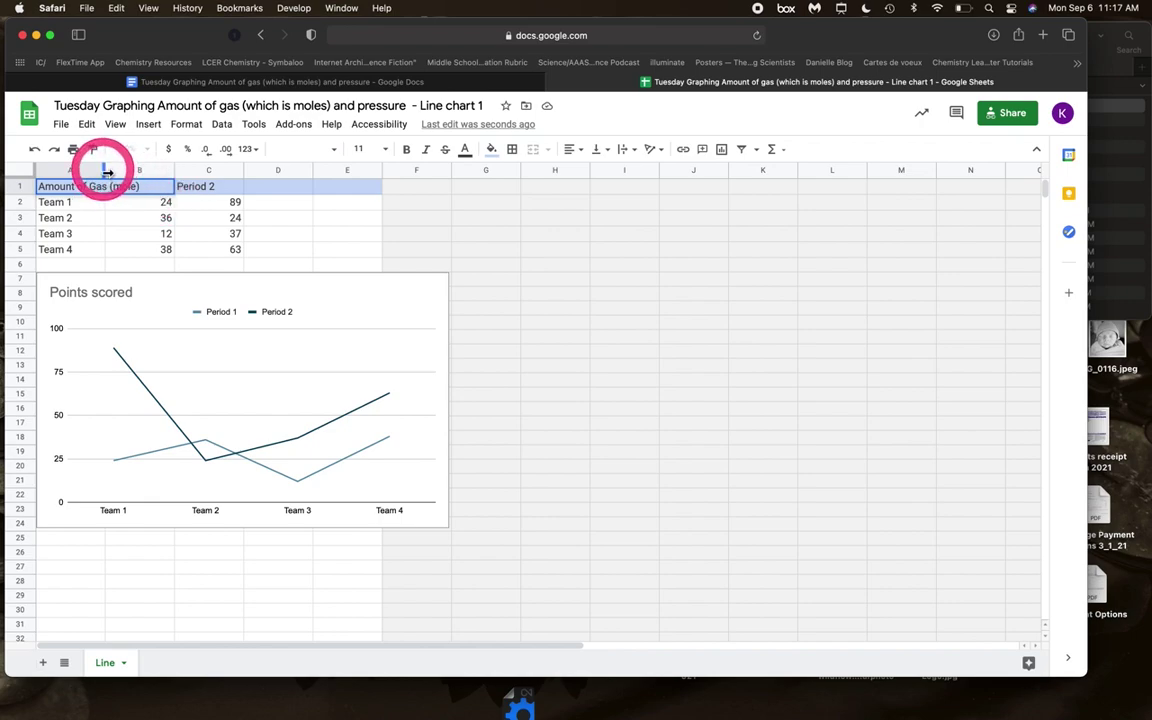
{"action": "left_click_drag", "start_coordinate": [105, 172], "coordinate": [148, 172]}
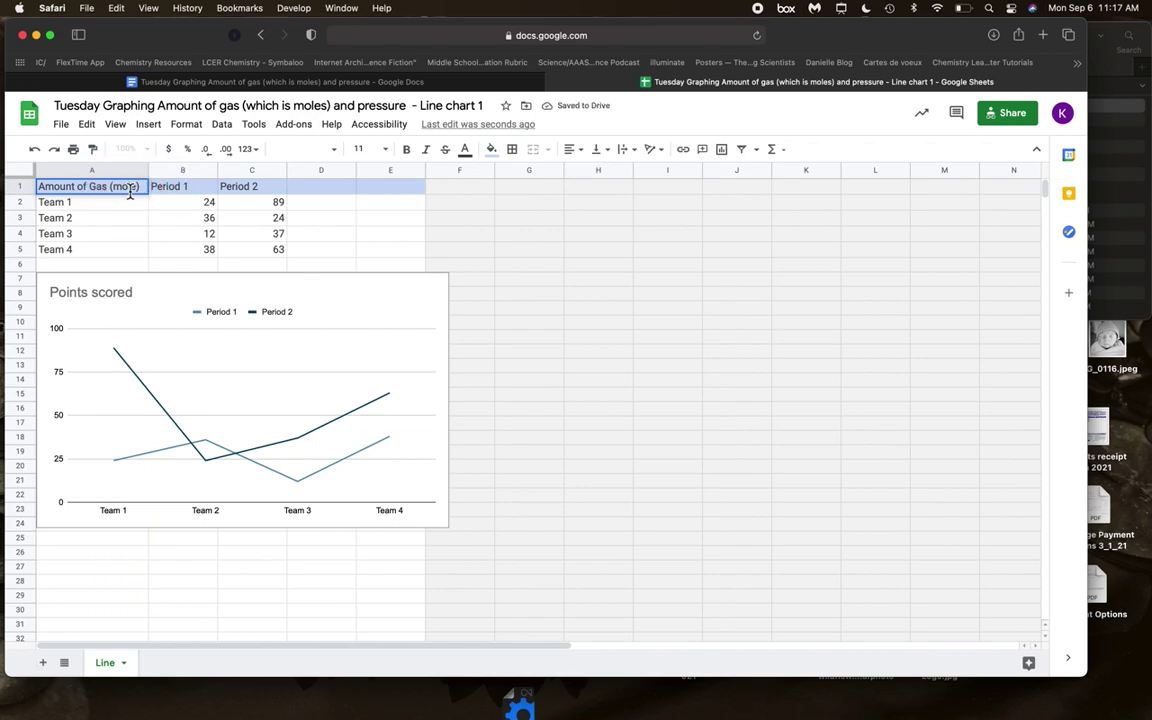
Replace the B1 header with "Pressure (kPa)" and widen column B to fit it
{"action": "left_click", "coordinate": [172, 186]}
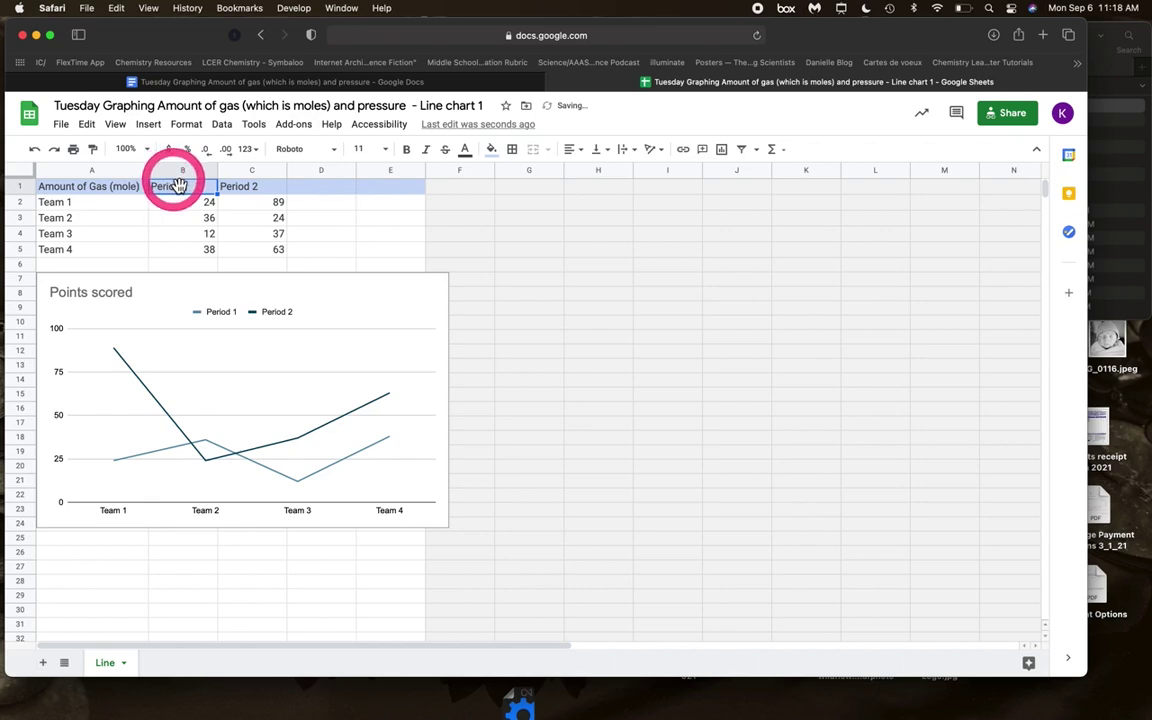
{"action": "type", "text": "Pressur"}
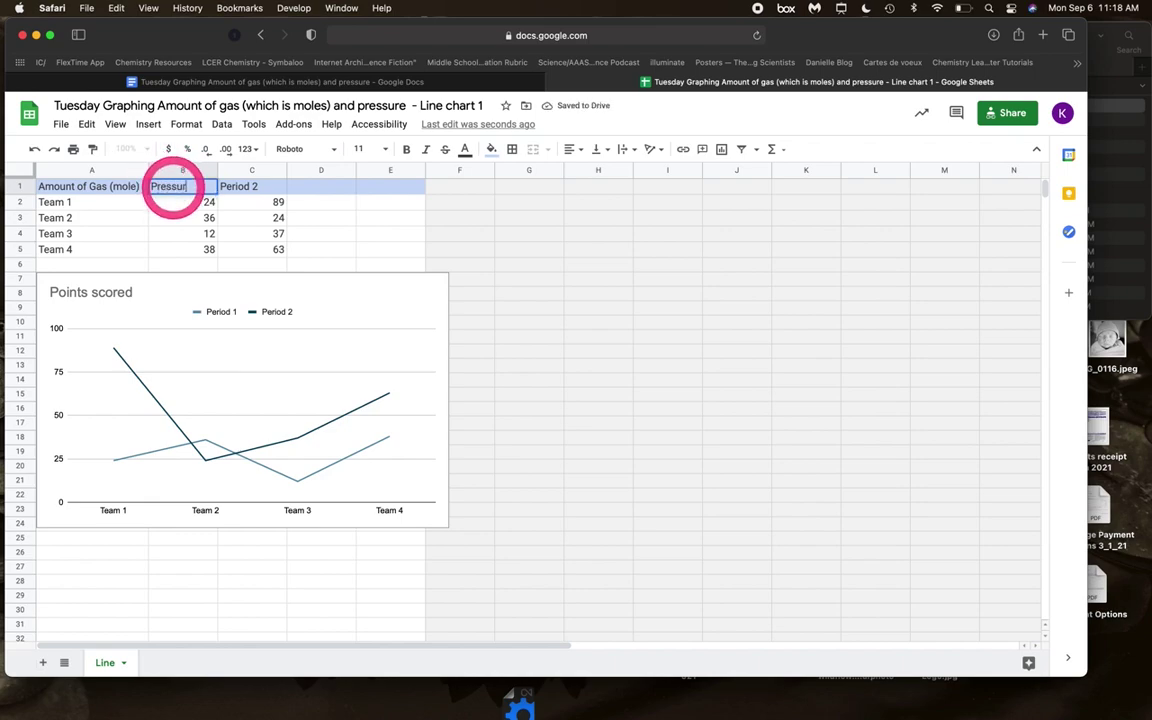
{"action": "type", "text": "e (kPa"}
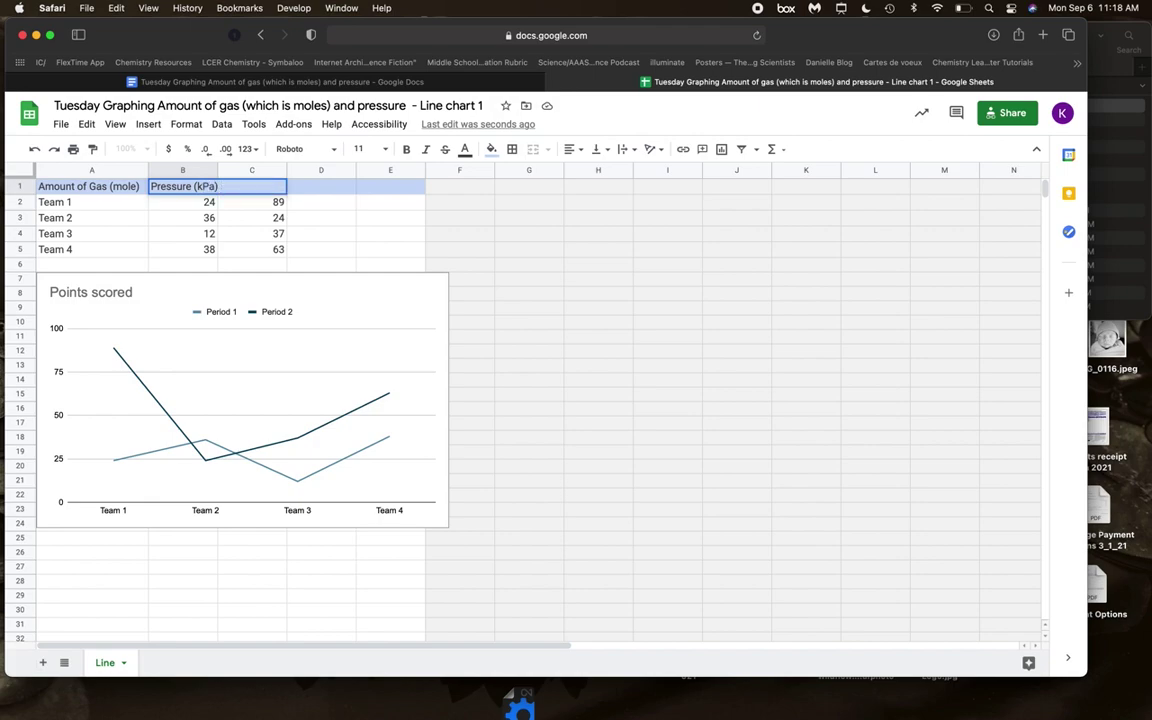
{"action": "left_click", "coordinate": [206, 180]}
{"action": "left_click_drag", "start_coordinate": [218, 178], "coordinate": [231, 176]}
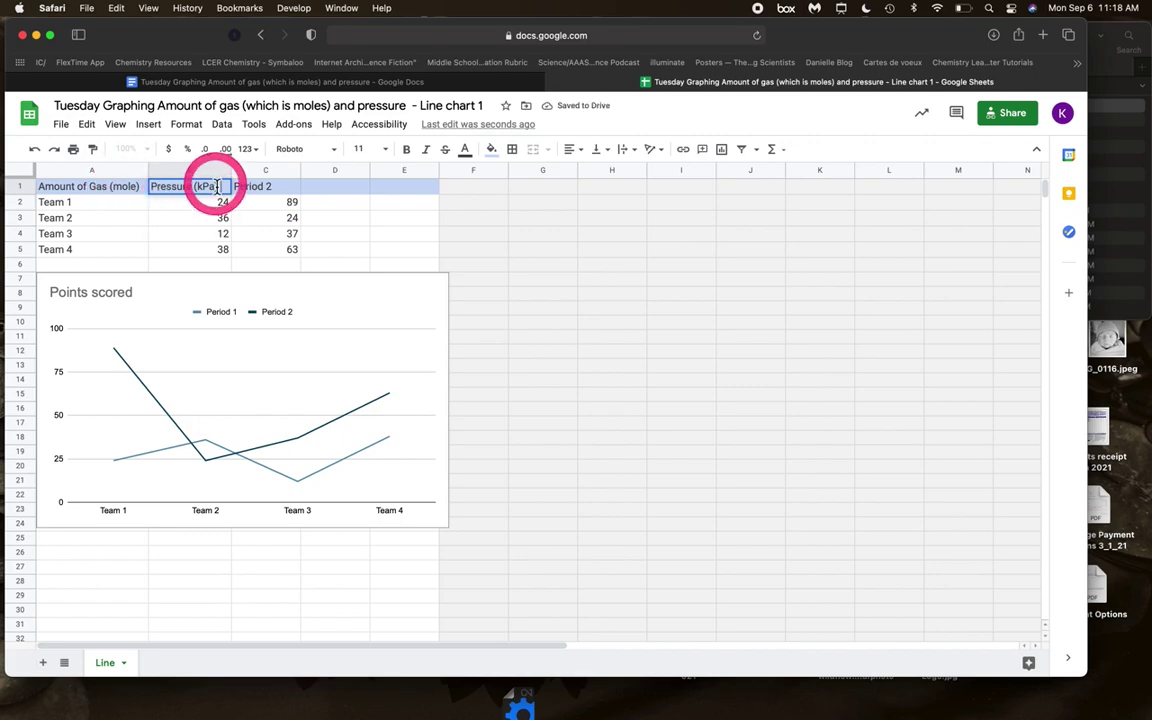
Replace the team labels in A2:A5 with the gas amounts 0.5, 1, 1.5 and 2.0
{"action": "left_click", "coordinate": [105, 202]}
{"action": "left_click", "coordinate": [68, 206]}
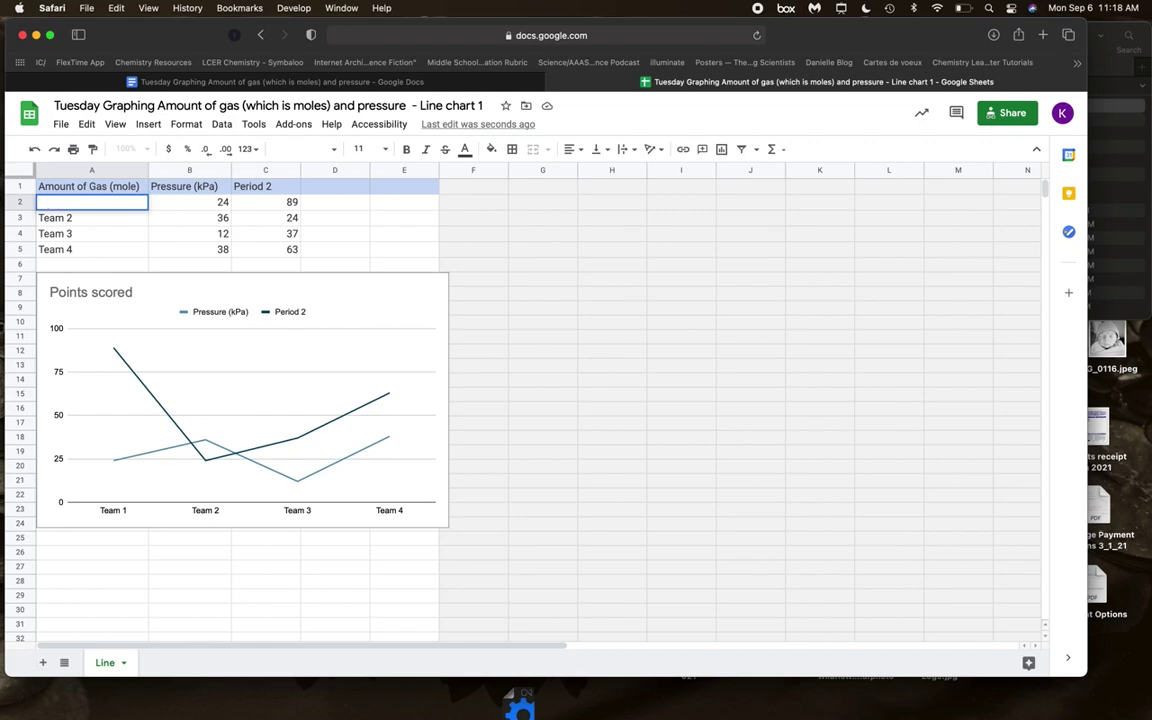
{"action": "key", "text": "Return"}
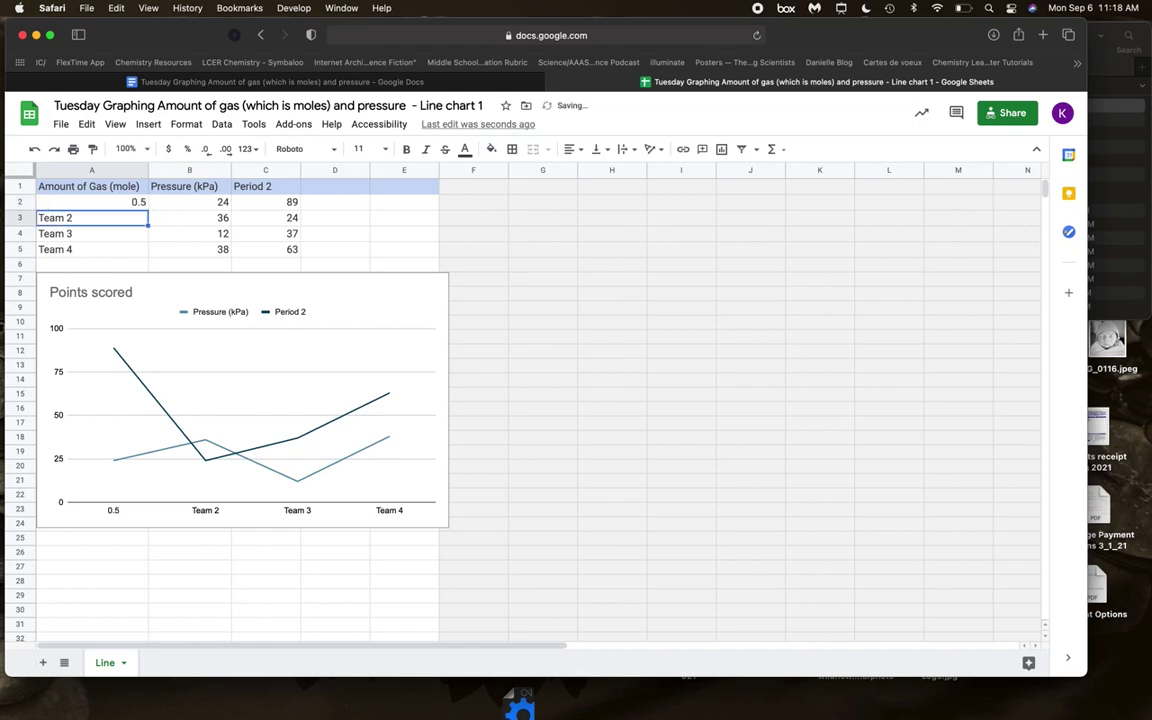
{"action": "key", "text": "Return"}
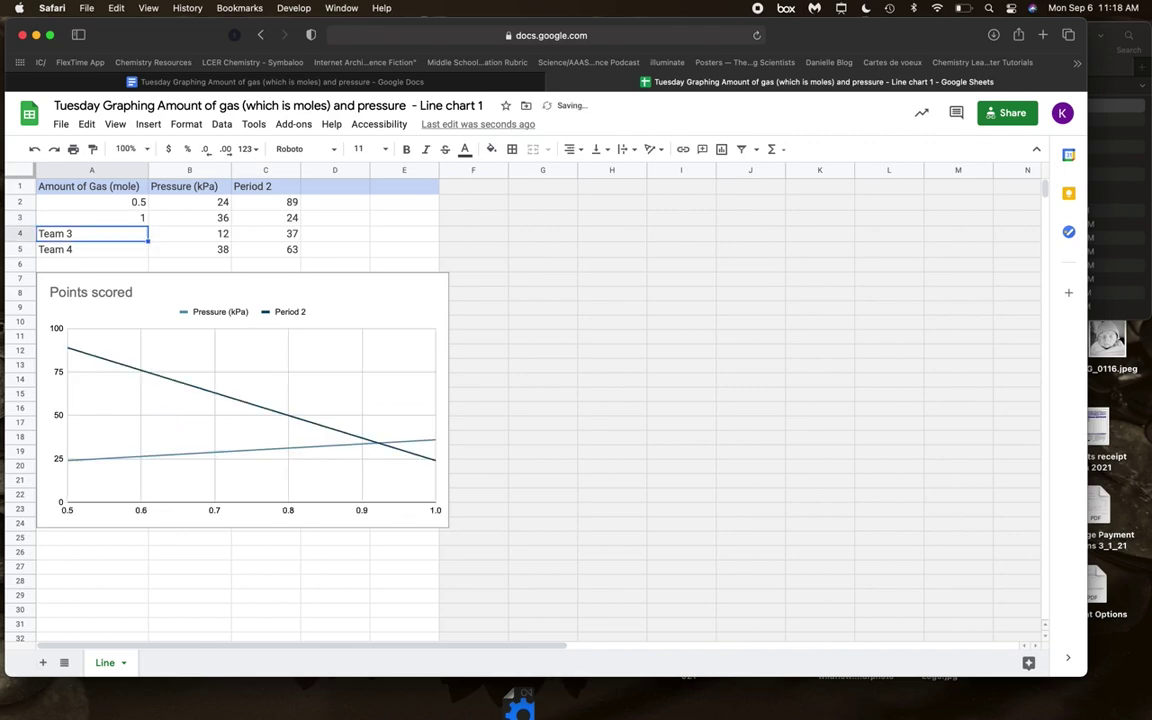
{"action": "type", "text": "1.5"}
{"action": "key", "text": "Return"}
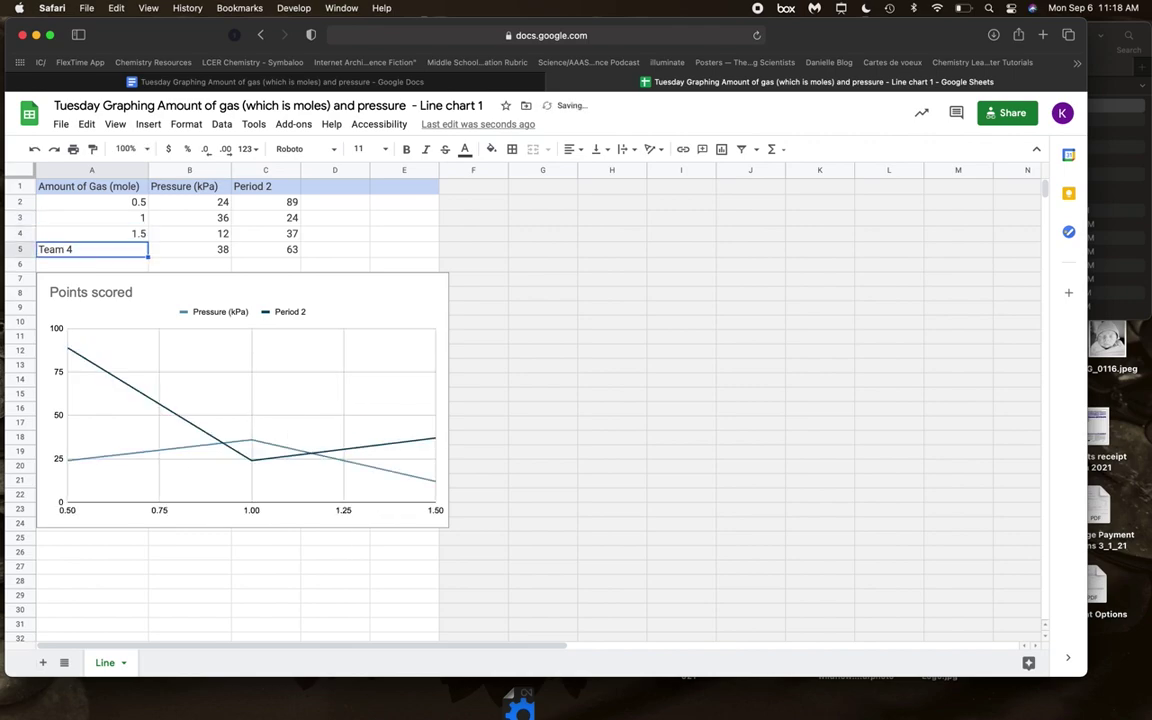
{"action": "type", "text": "2.0"}
{"action": "key", "text": "Return"}
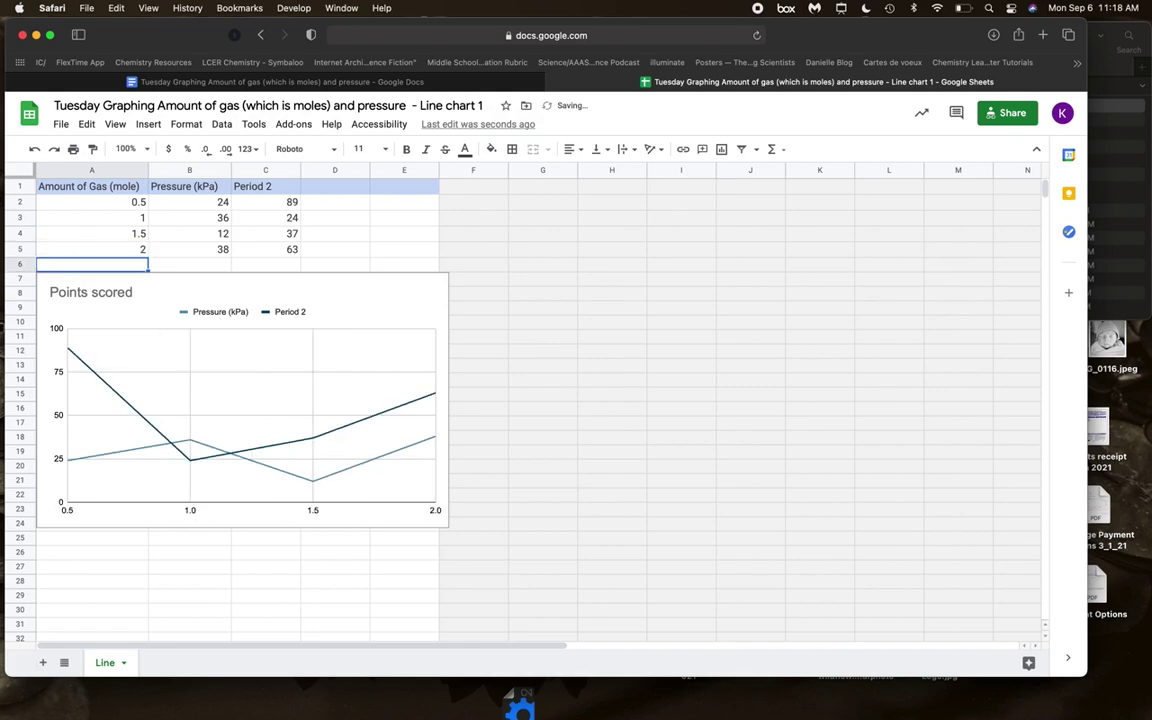
Enter the document's pressure values 50, 90, 160 and 190 in B2:B5 and delete the Period 2 column
{"action": "left_click", "coordinate": [215, 202]}
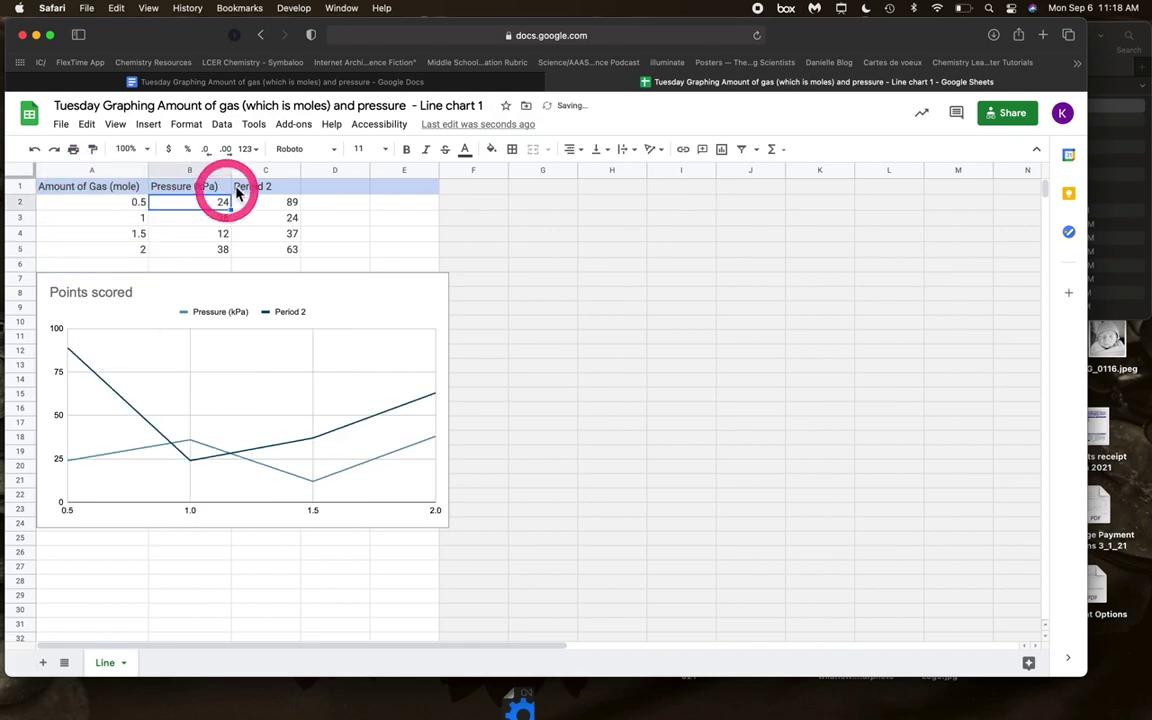
{"action": "left_click", "coordinate": [296, 81]}
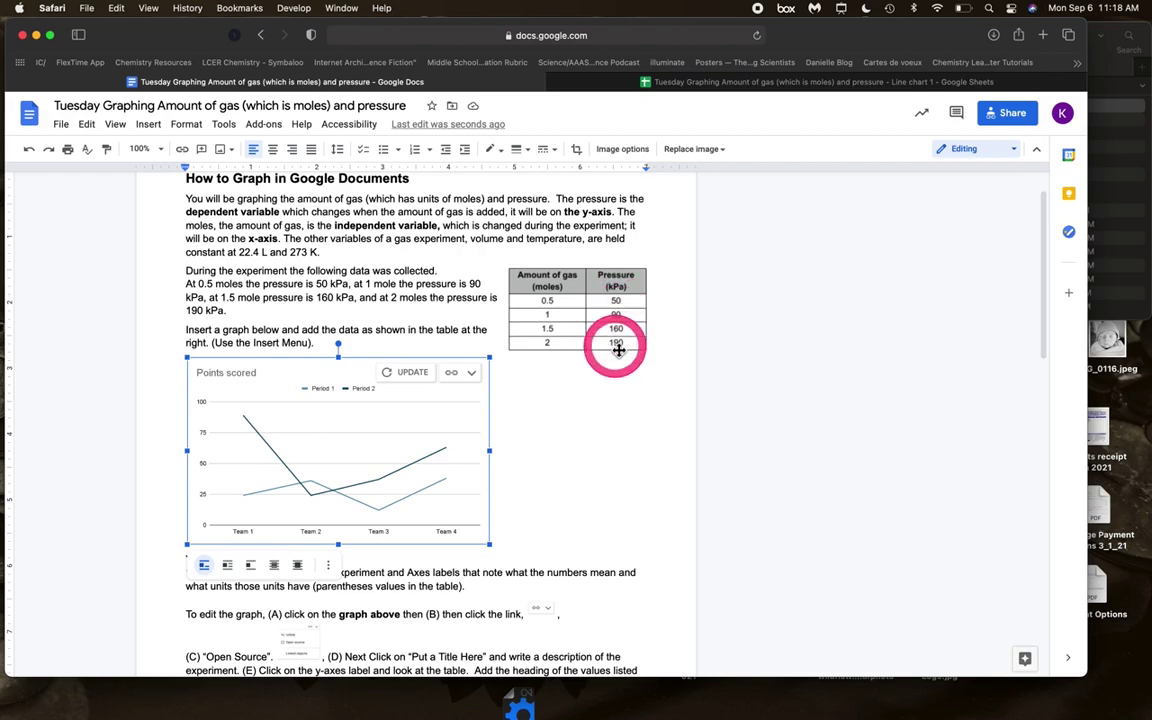
{"action": "left_click", "coordinate": [601, 86]}
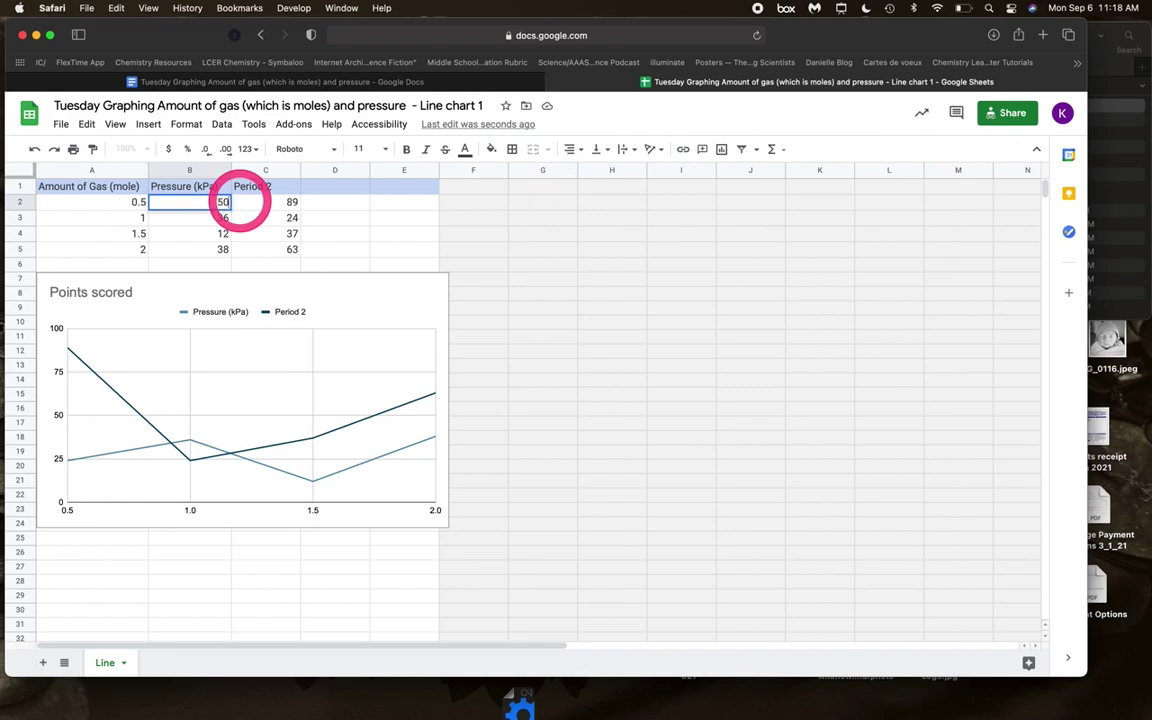
{"action": "key", "text": "Return"}
{"action": "key", "text": "Return"}
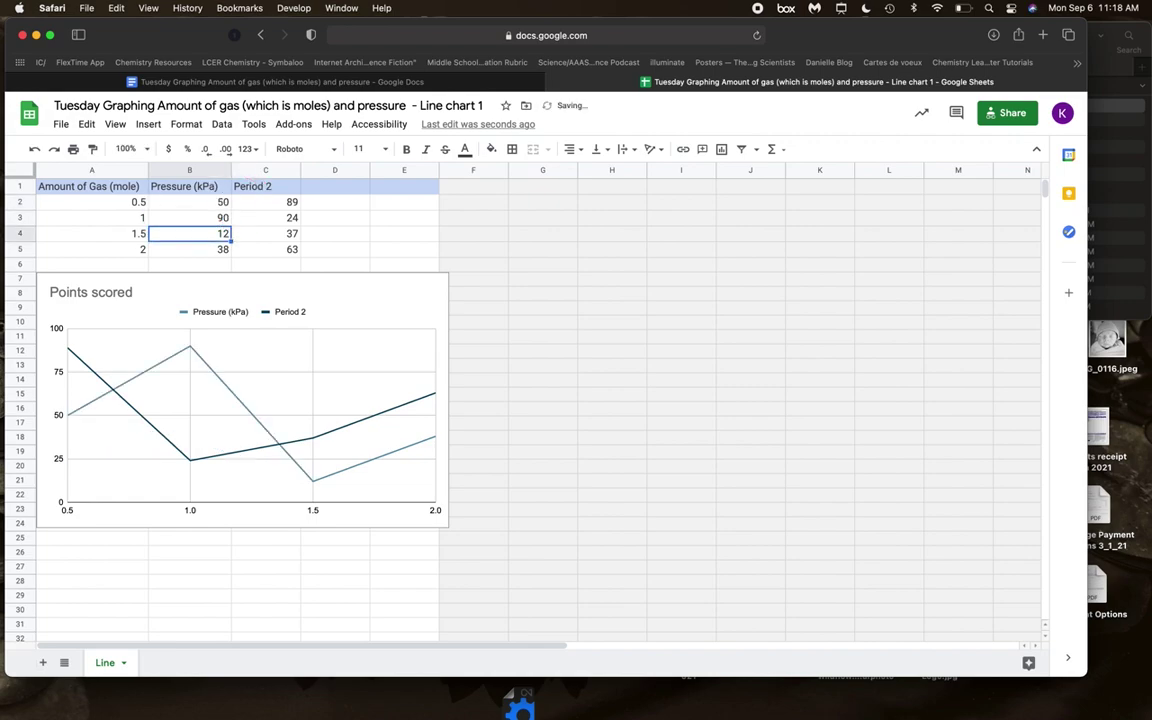
{"action": "key", "text": "Return"}
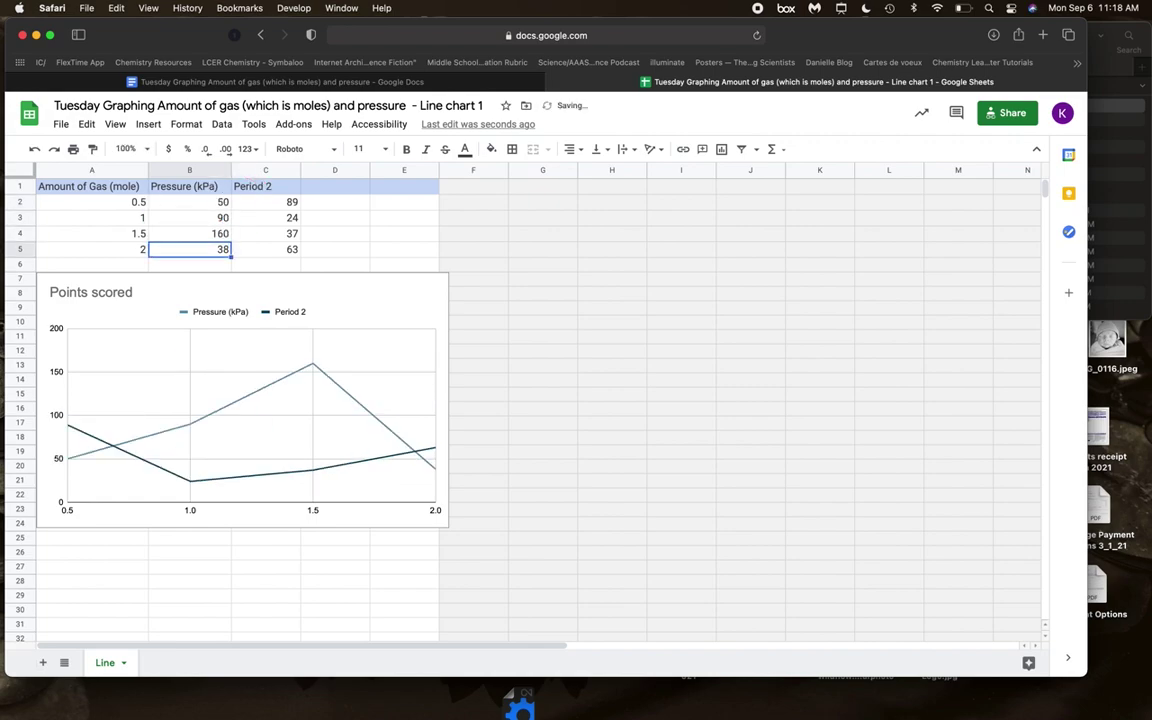
{"action": "key", "text": "Return"}
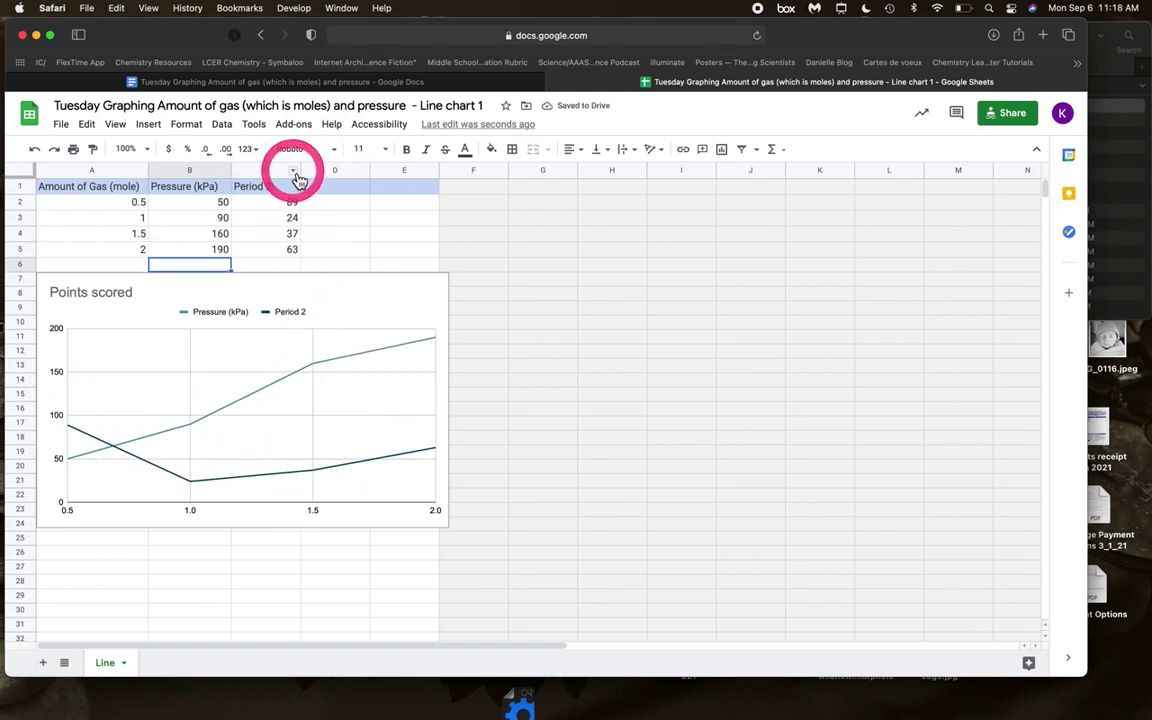
{"action": "left_click", "coordinate": [296, 175]}
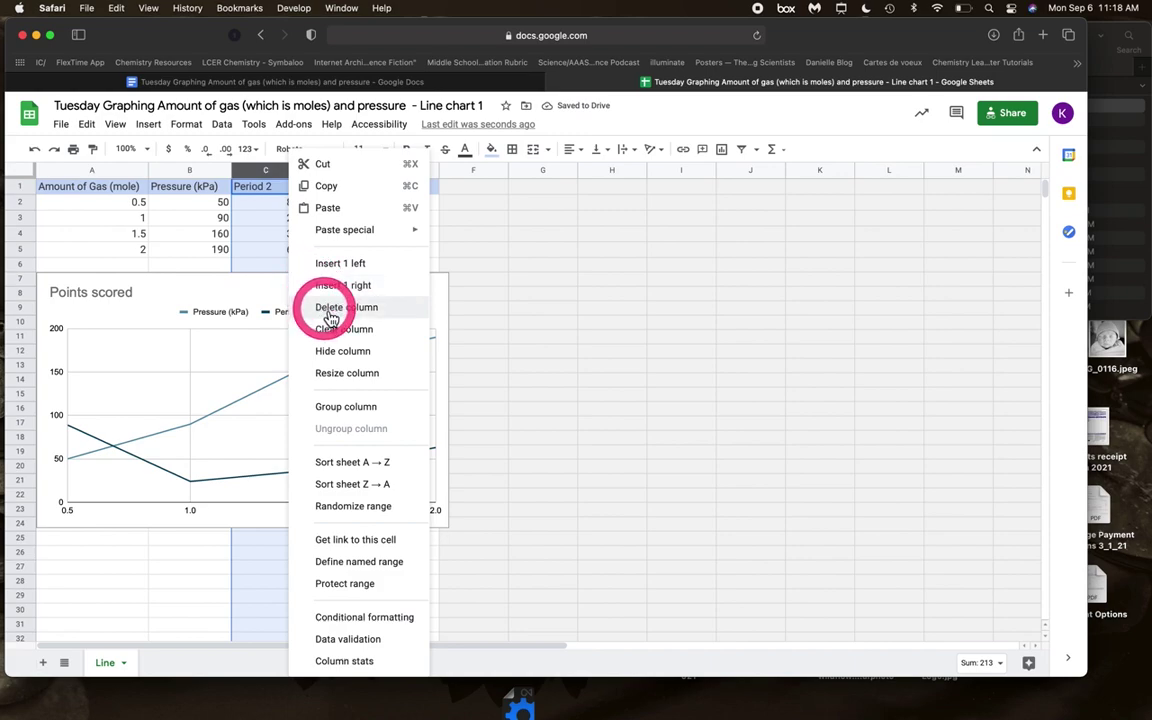
{"action": "left_click", "coordinate": [329, 310]}
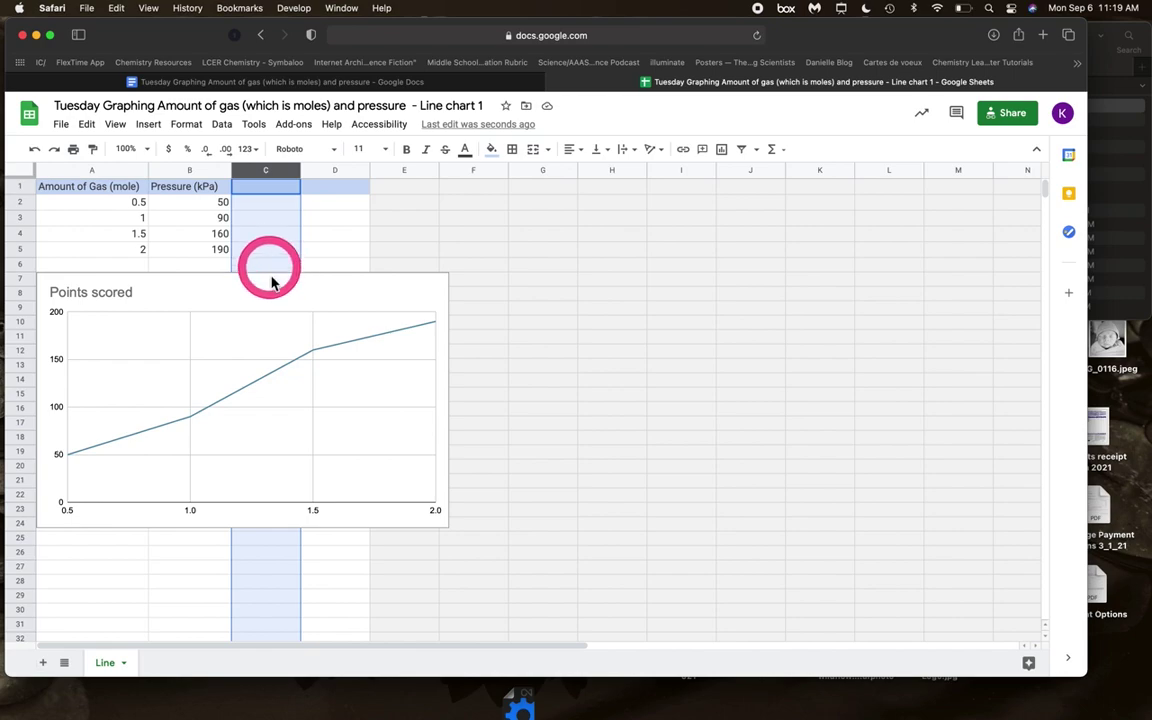
Open the "Points scored" line chart for editing in the chart editor
{"action": "left_click", "coordinate": [278, 330]}
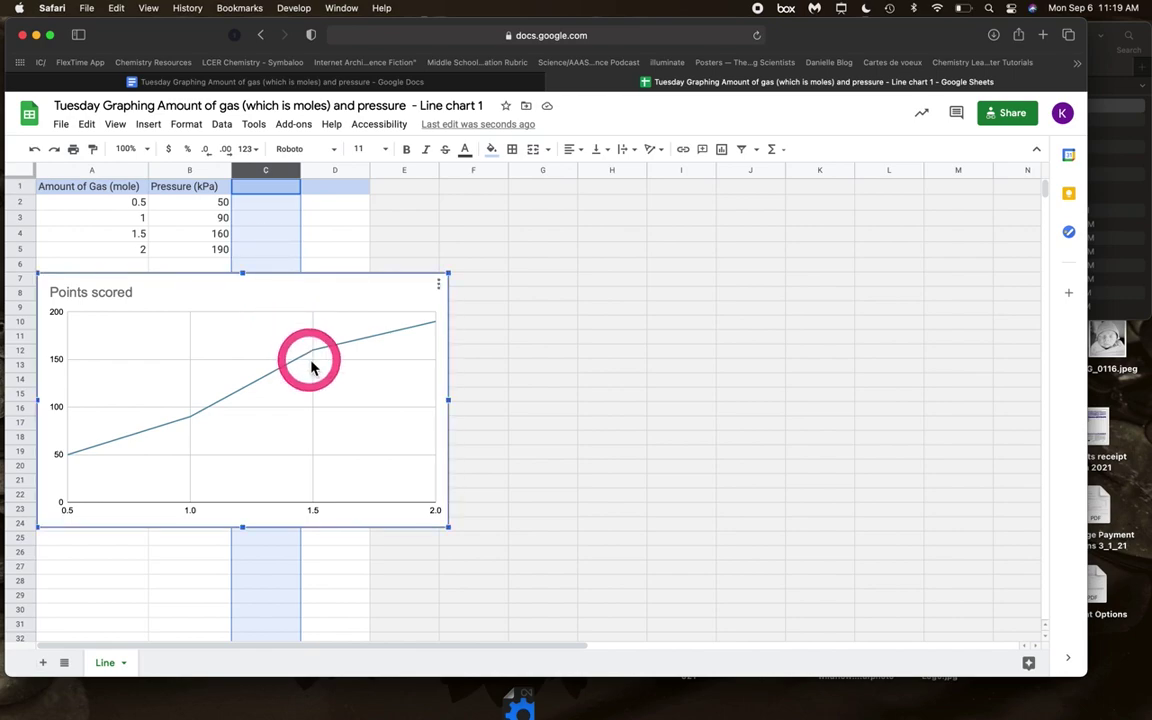
{"action": "left_click", "coordinate": [443, 290]}
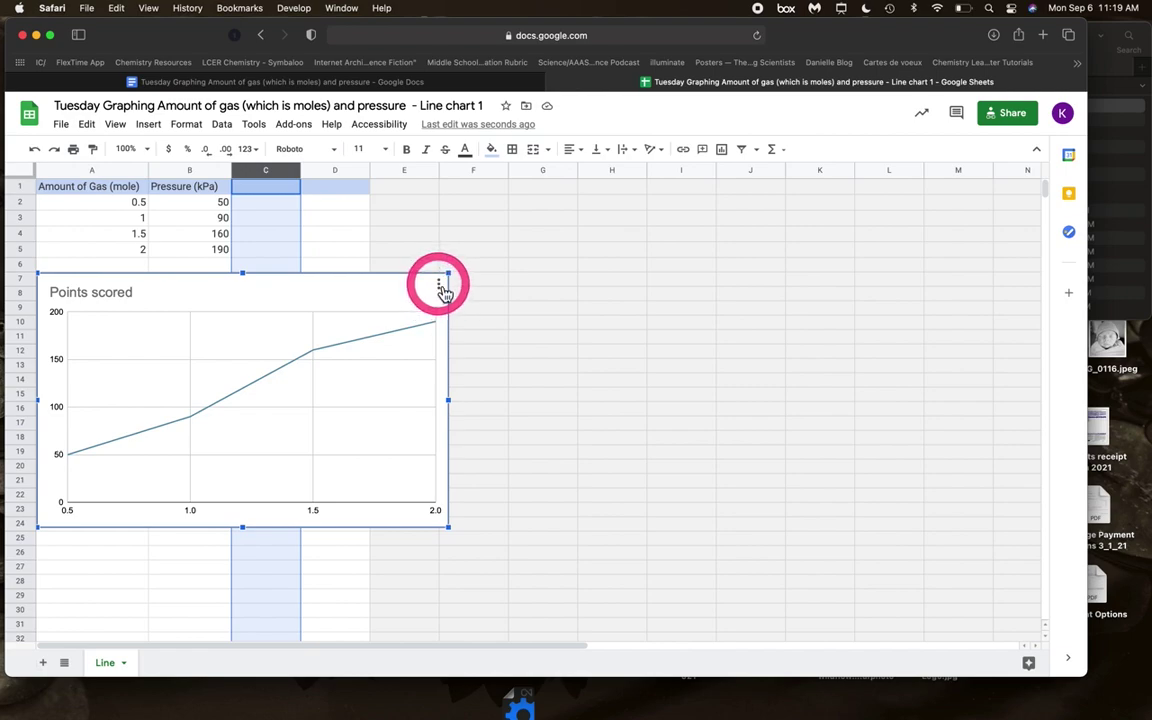
{"action": "left_click", "coordinate": [374, 312]}
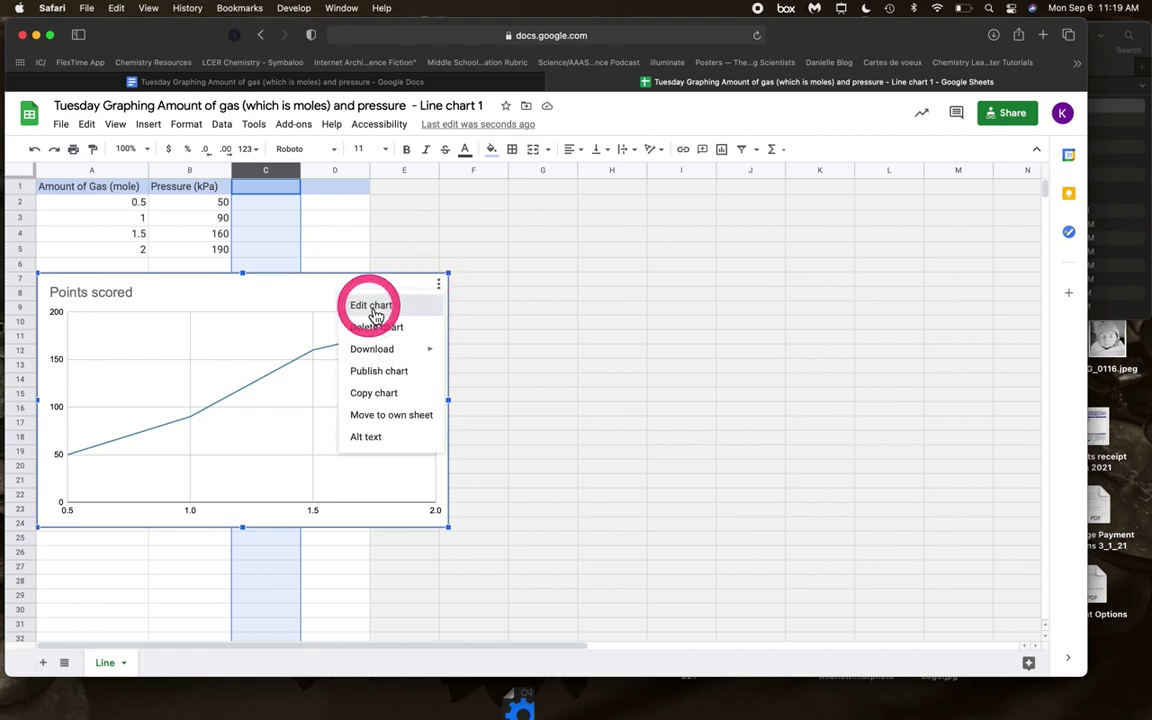
{"action": "left_click", "coordinate": [422, 332]}
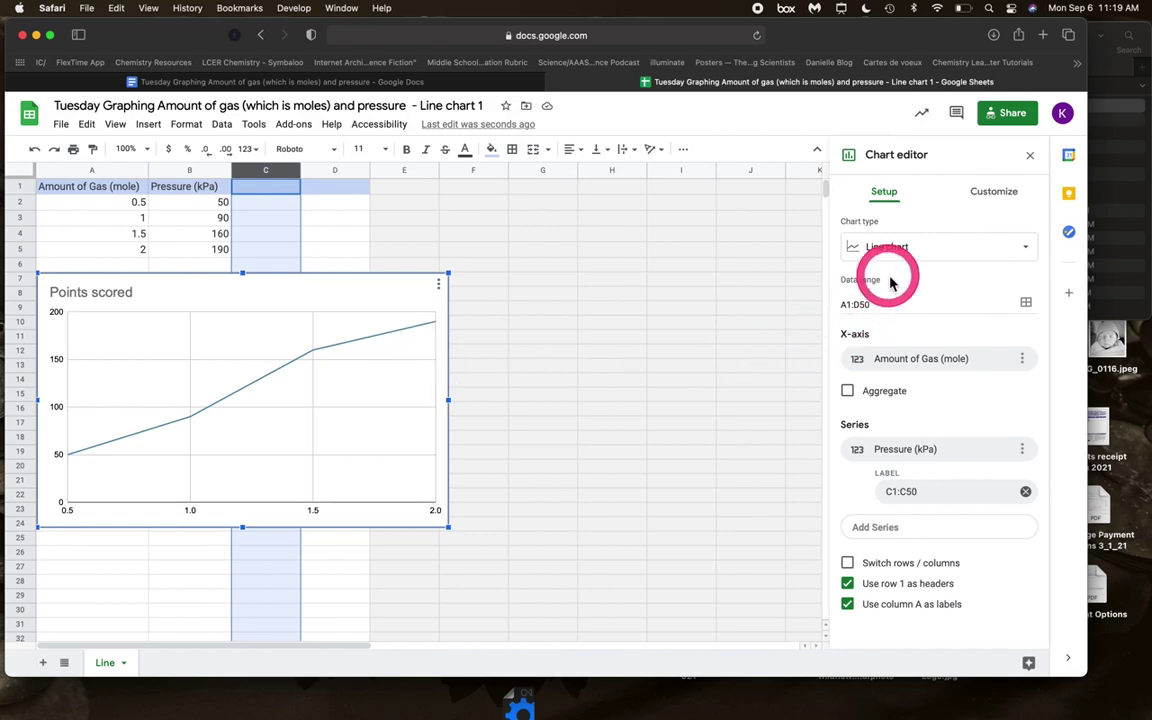
Change the chart type from line to Scatter chart
{"action": "left_click", "coordinate": [1024, 250]}
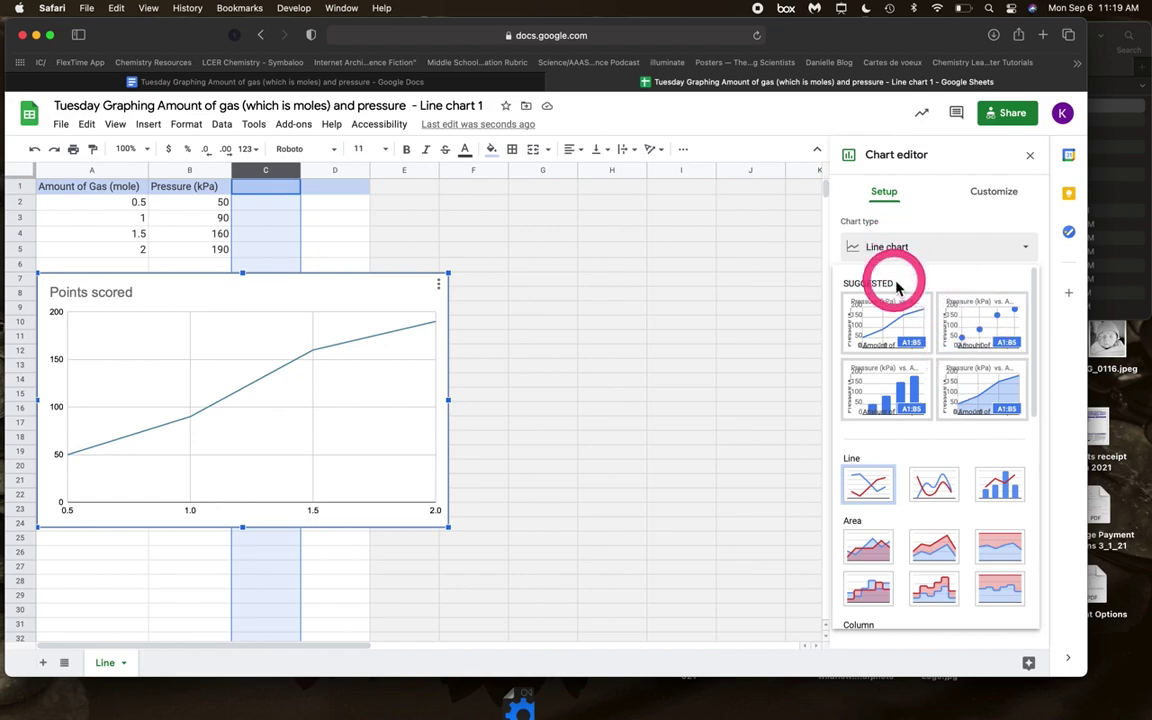
{"action": "scroll", "coordinate": [897, 278], "scroll_direction": "down", "scroll_amount": 1}
{"action": "scroll", "coordinate": [897, 287], "scroll_direction": "down", "scroll_amount": 5}
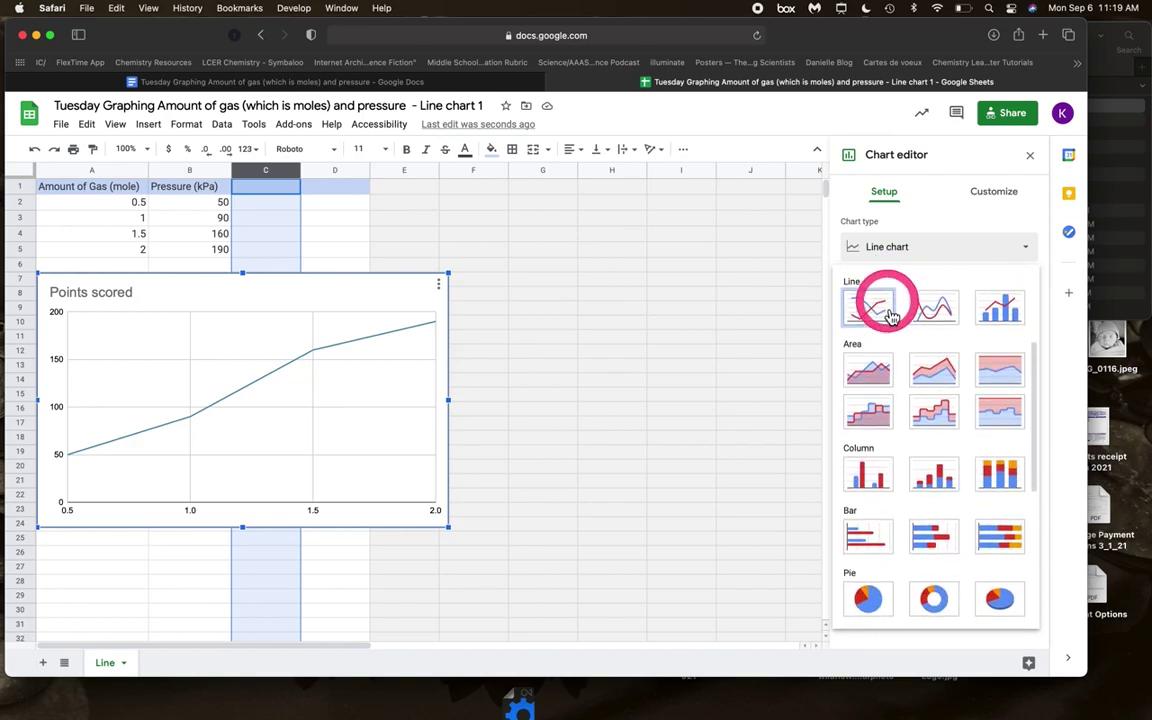
{"action": "scroll", "coordinate": [884, 373], "scroll_direction": "down", "scroll_amount": 3}
{"action": "scroll", "coordinate": [886, 381], "scroll_direction": "down", "scroll_amount": 3}
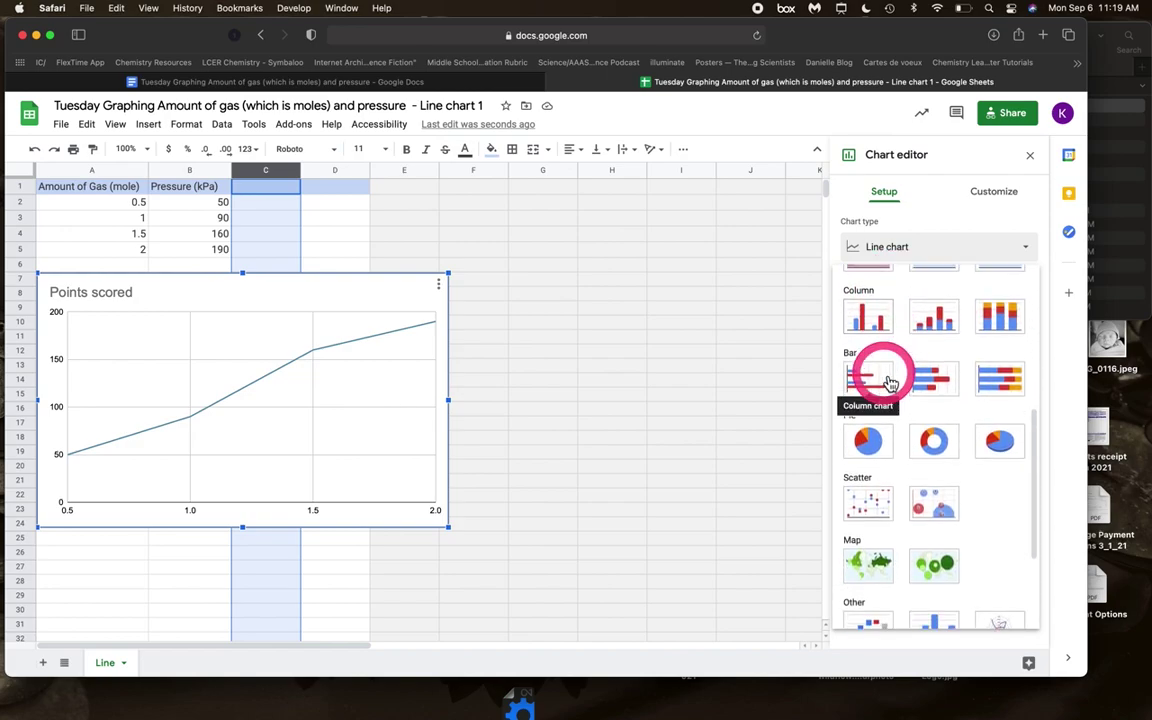
{"action": "scroll", "coordinate": [886, 381], "scroll_direction": "down", "scroll_amount": 2}
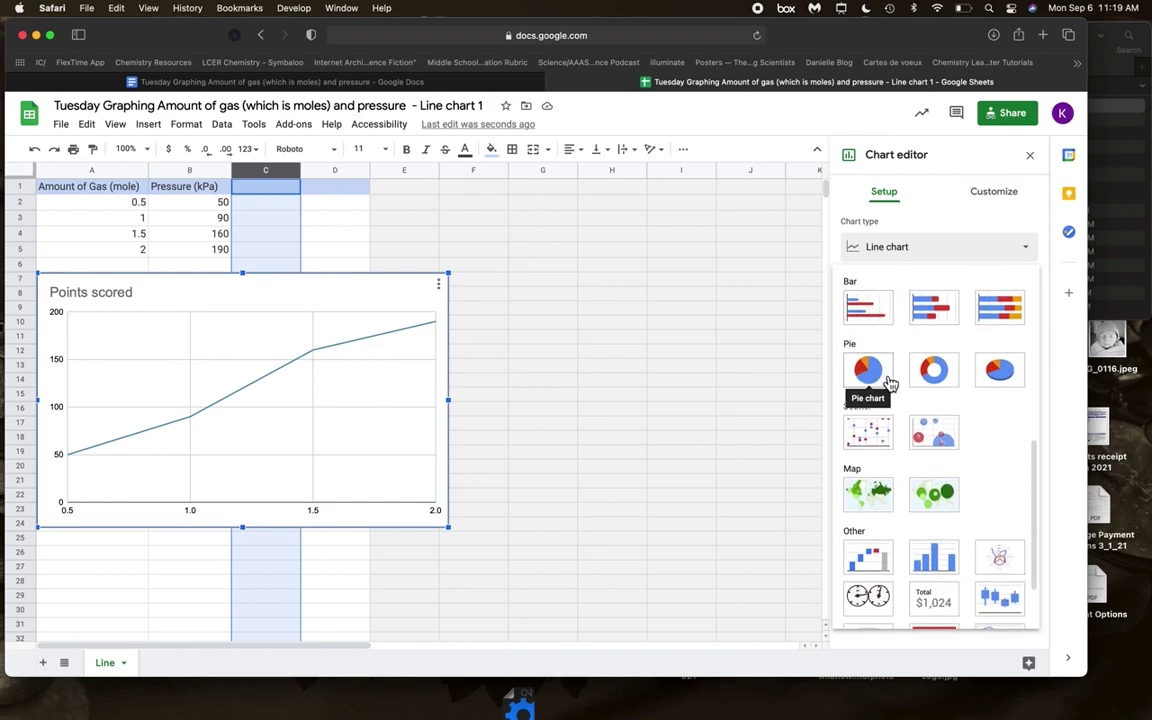
{"action": "left_click", "coordinate": [869, 436]}
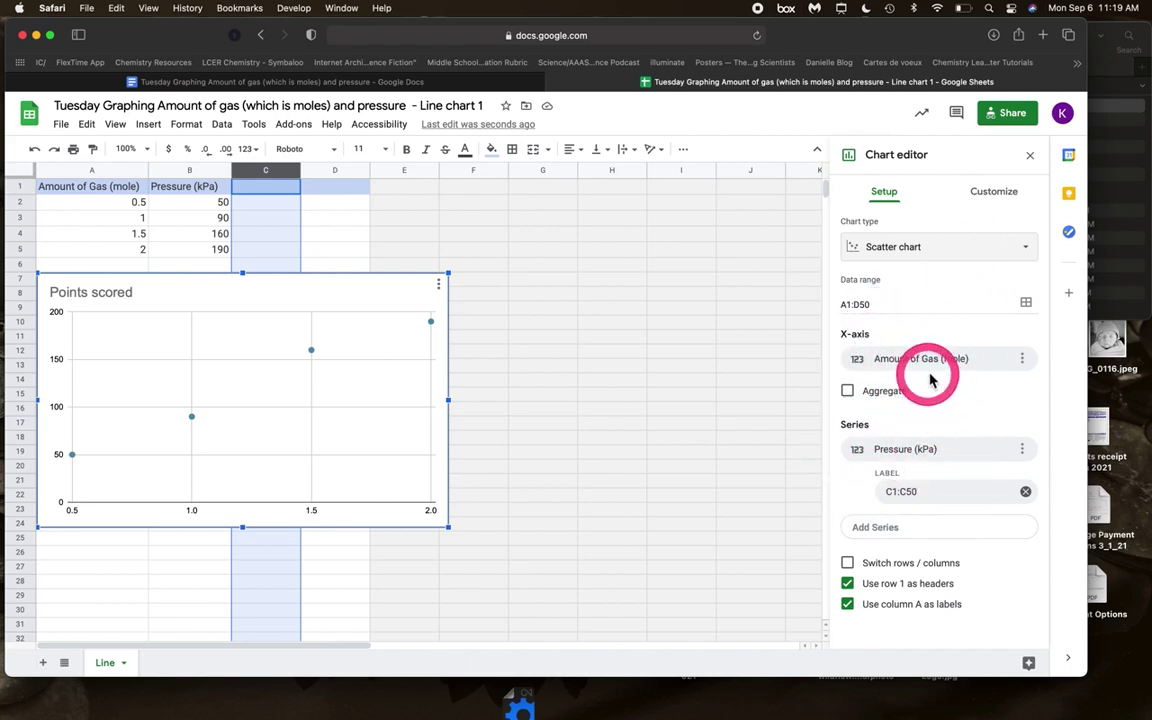
Set the chart border color to black in the chart style options
{"action": "left_click", "coordinate": [1004, 199]}
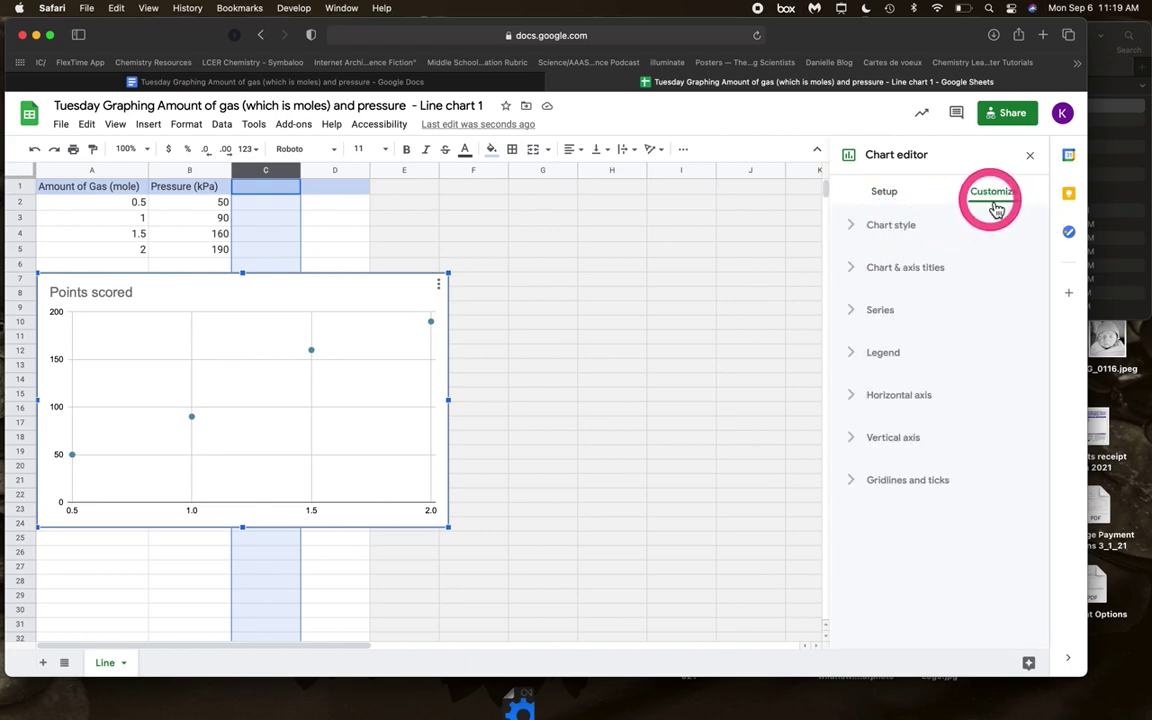
{"action": "left_click", "coordinate": [858, 225]}
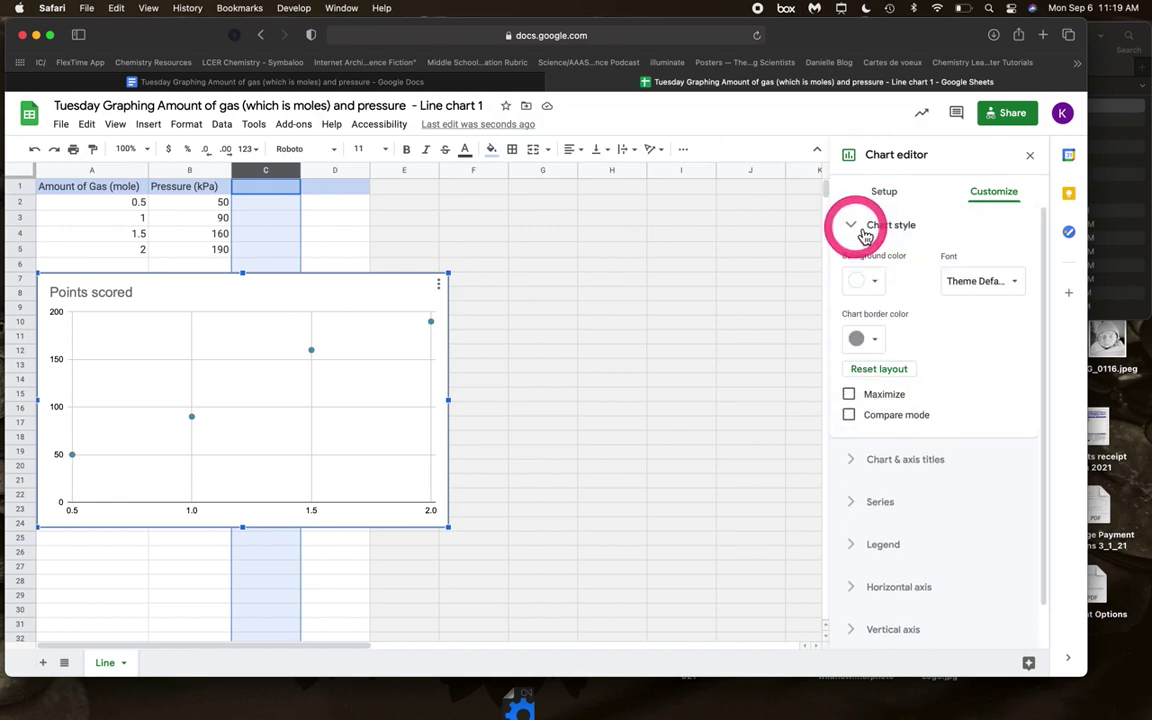
{"action": "left_click", "coordinate": [876, 341]}
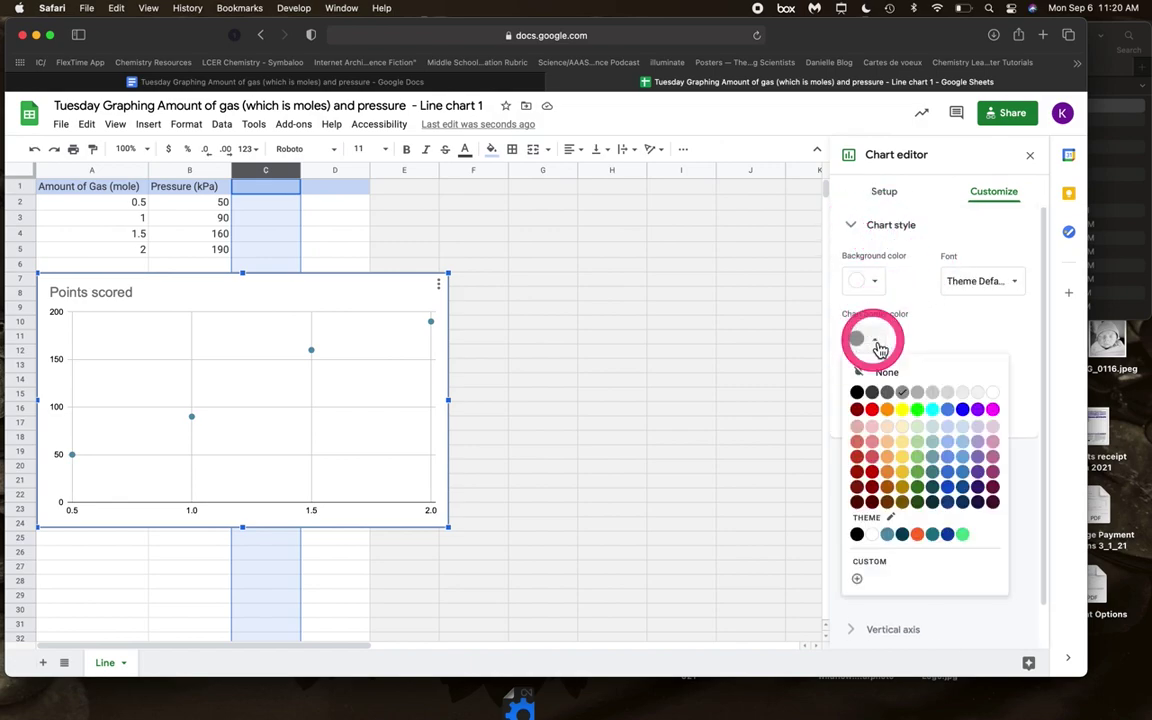
{"action": "left_click", "coordinate": [856, 392]}
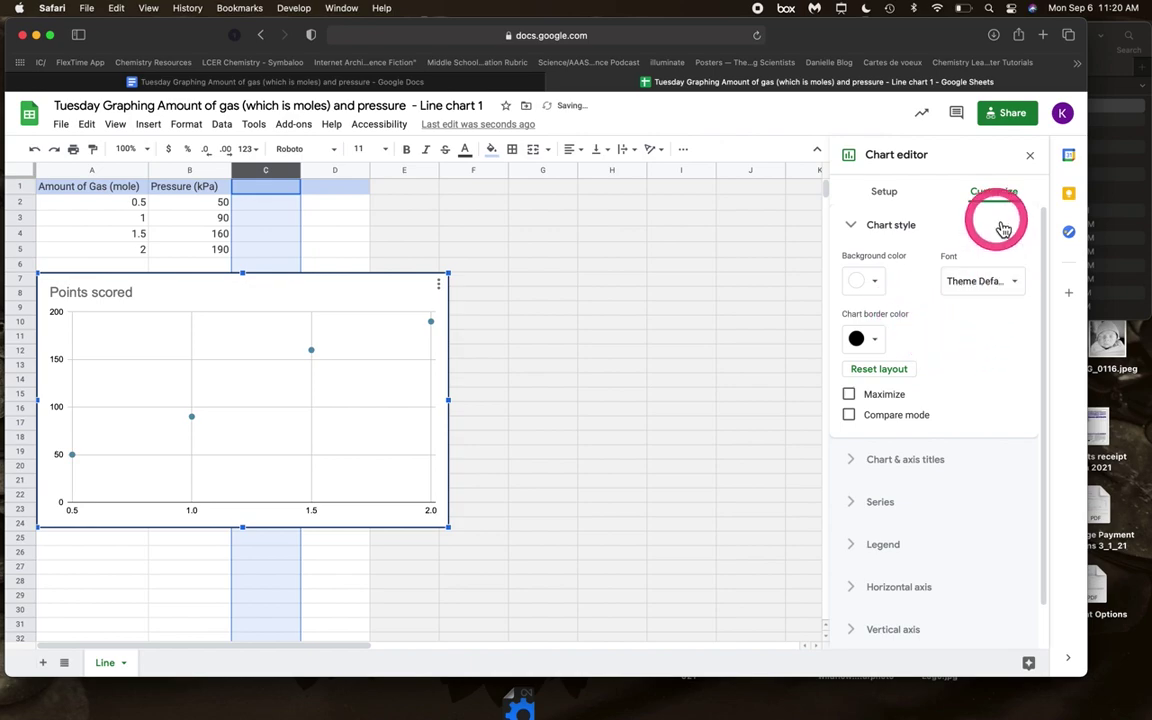
{"action": "left_click", "coordinate": [852, 225]}
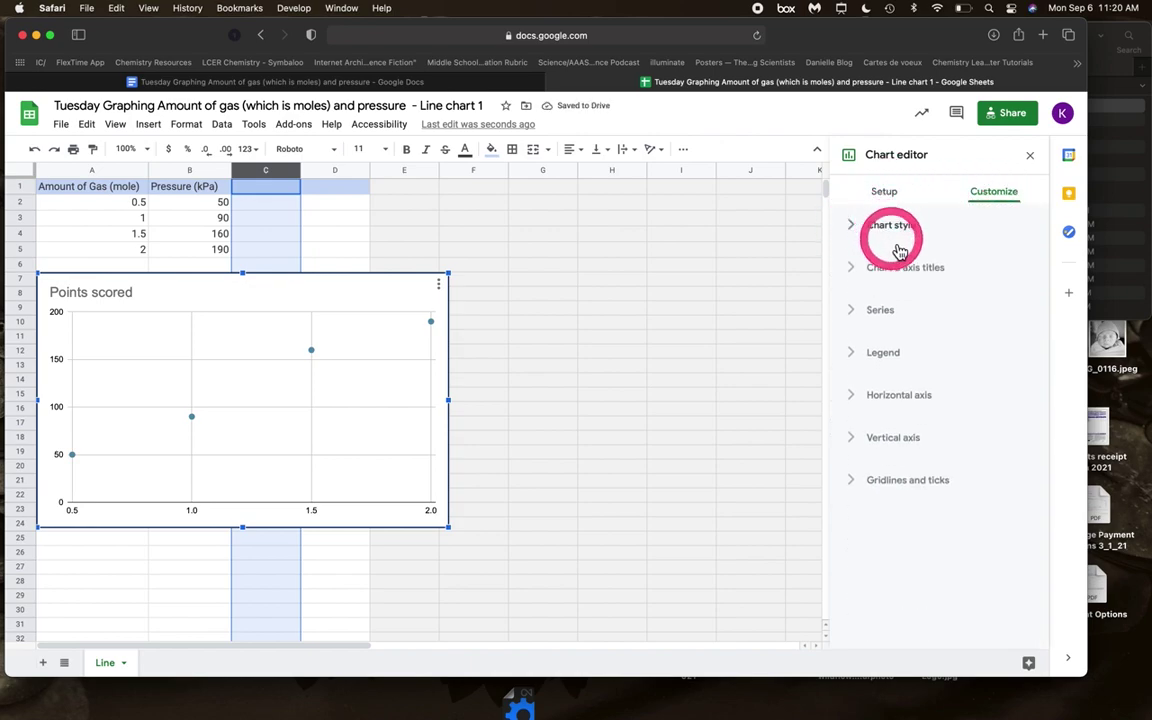
Replace the chart title with "The Change in Pressure as the Amount of Gas Changes"
{"action": "left_click", "coordinate": [855, 273]}
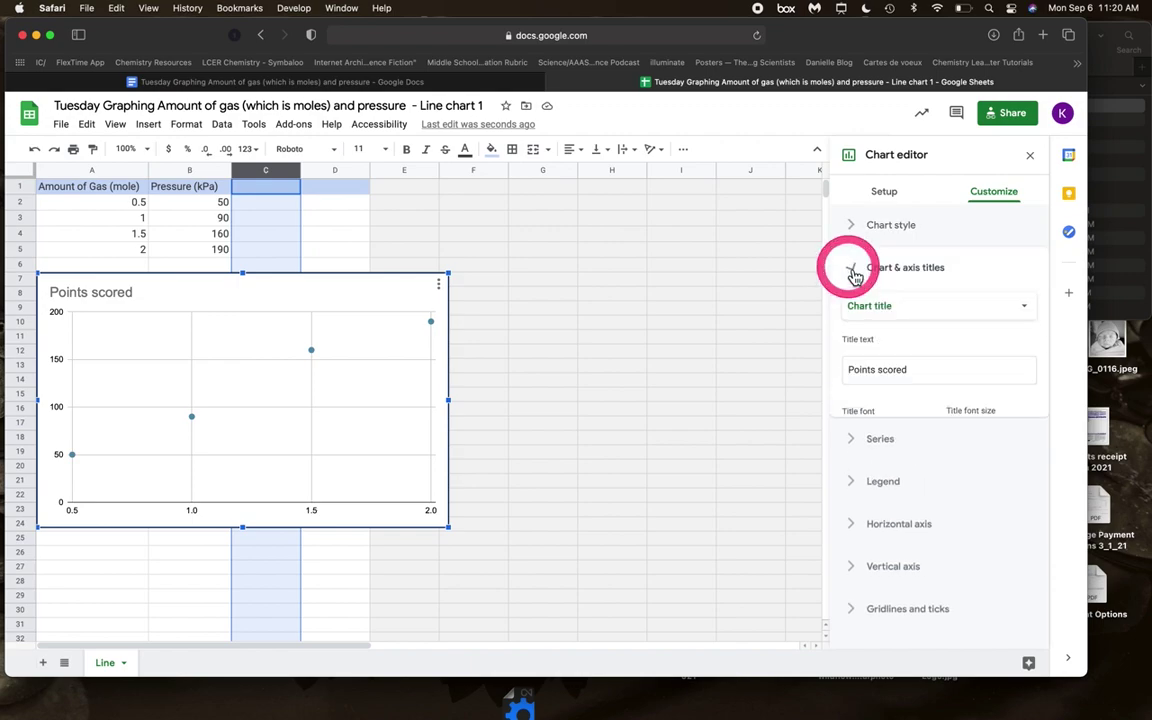
{"action": "left_click", "coordinate": [914, 318]}
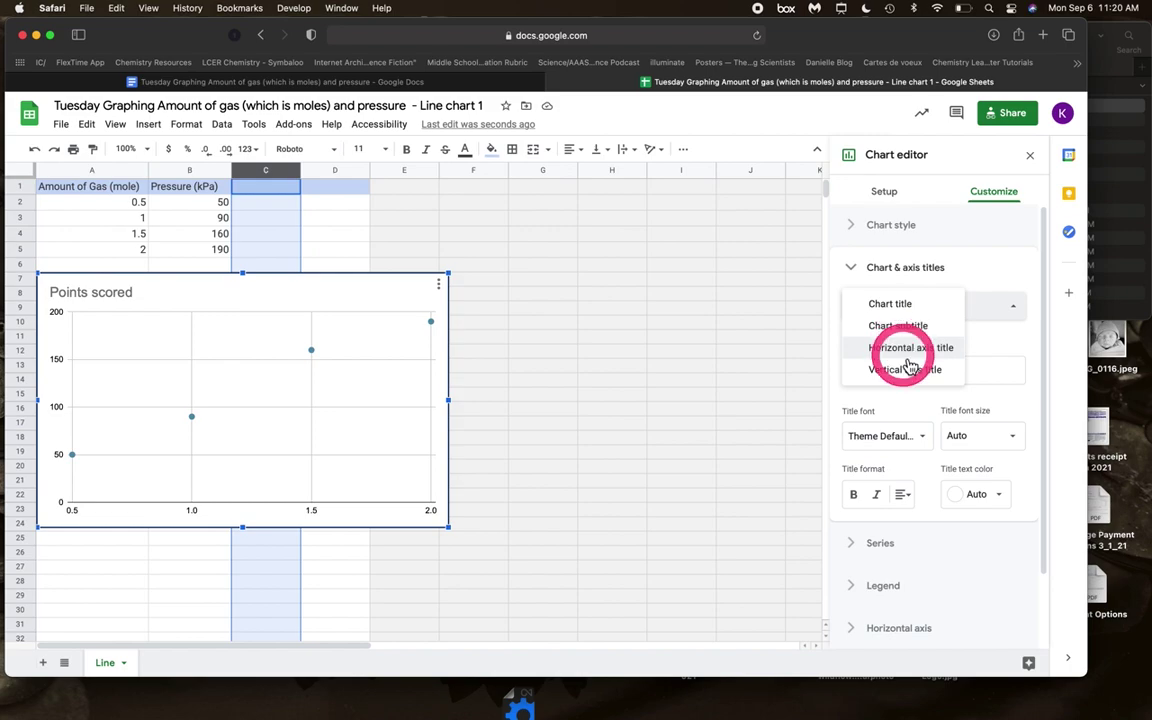
{"action": "left_click", "coordinate": [905, 305]}
{"action": "left_click", "coordinate": [876, 371]}
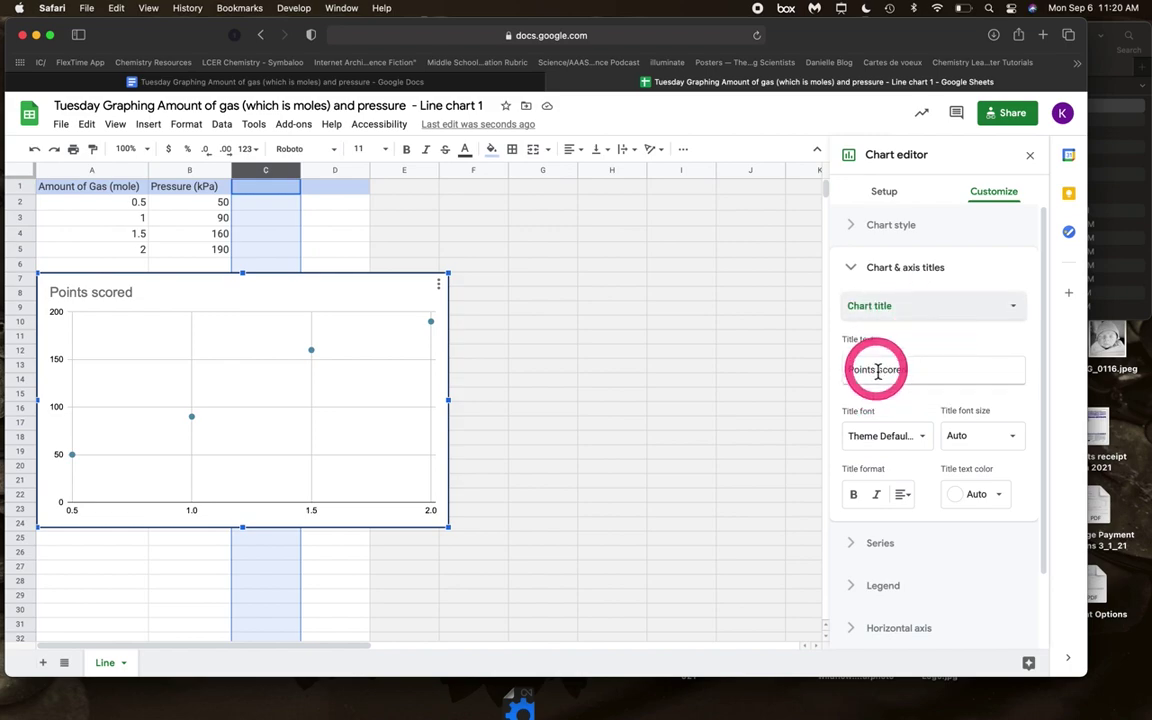
{"action": "double_click", "coordinate": [873, 371]}
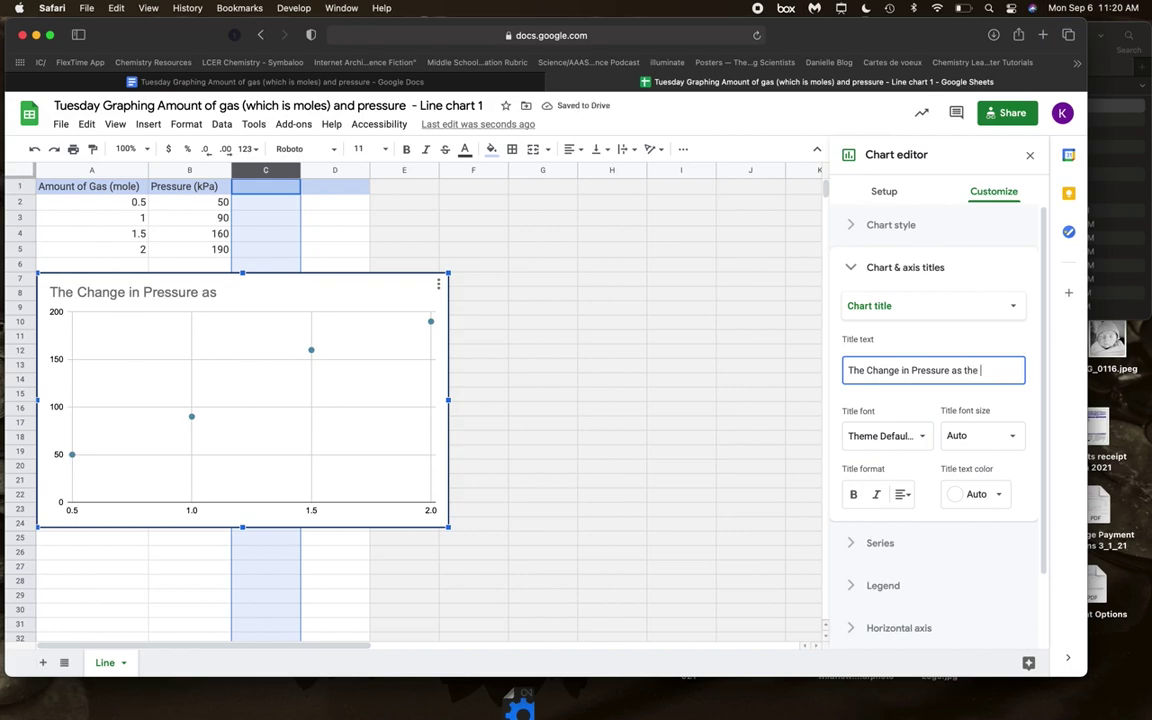
{"action": "type", "text": "t of Gas Changes"}
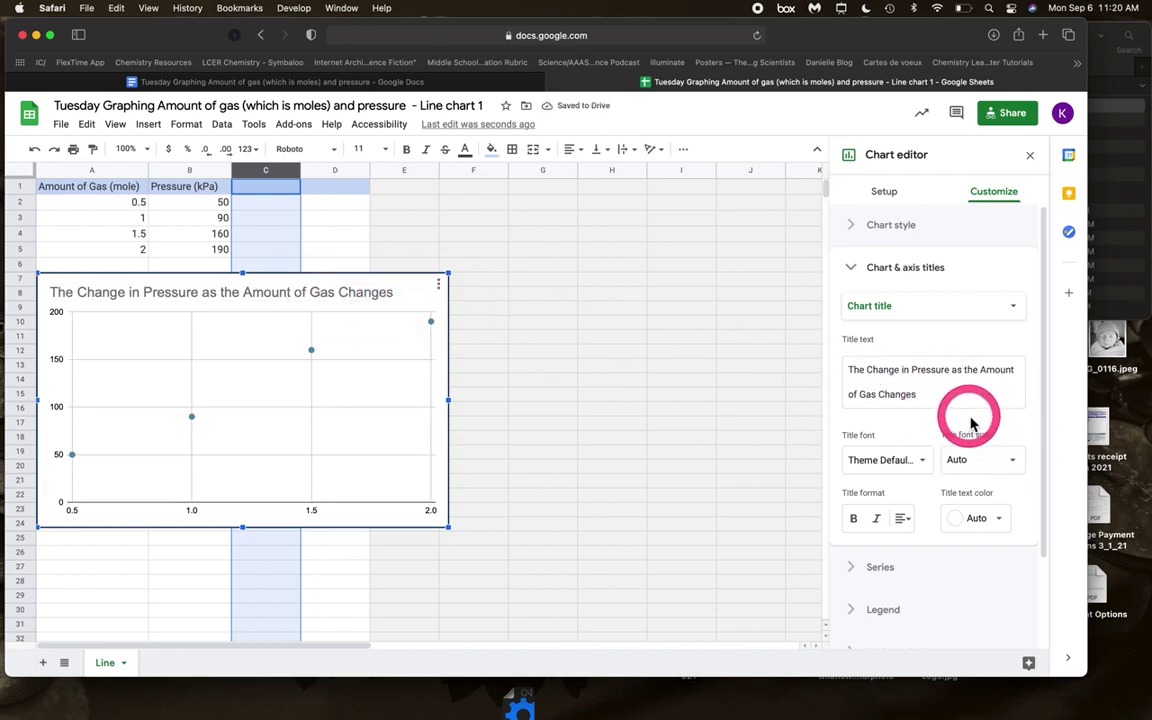
Set the horizontal axis title to "Amount of Gas (mole)", replacing any trial text
{"action": "left_click", "coordinate": [931, 308]}
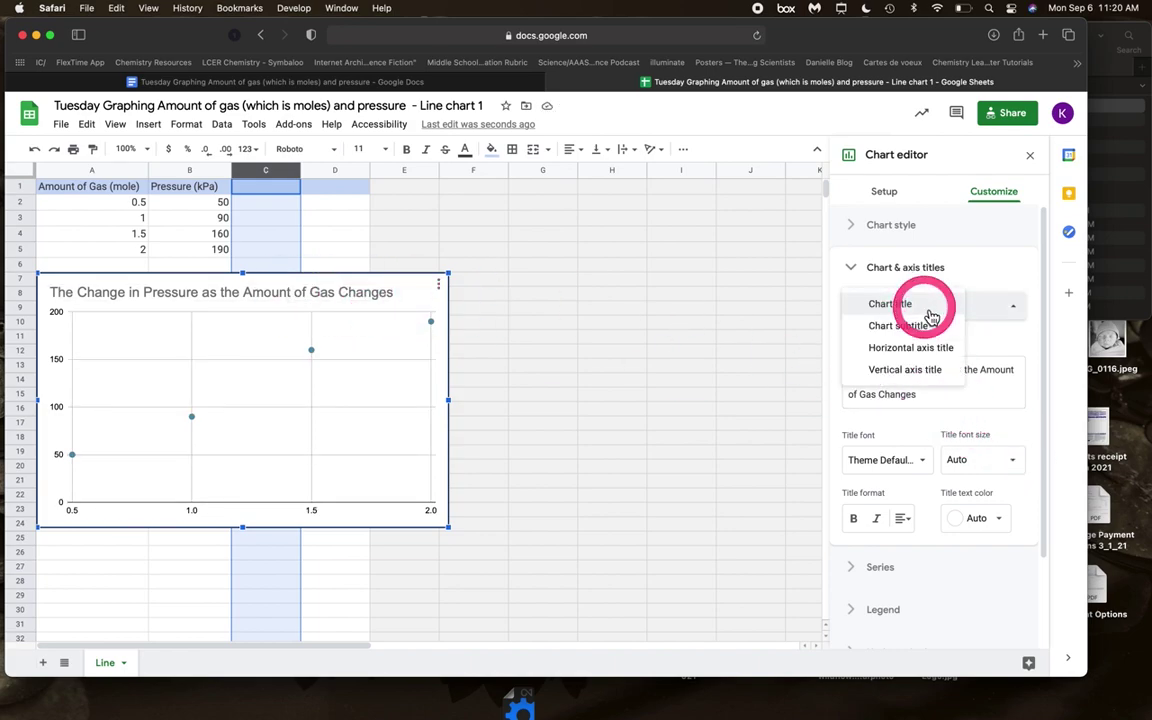
{"action": "left_click", "coordinate": [919, 350]}
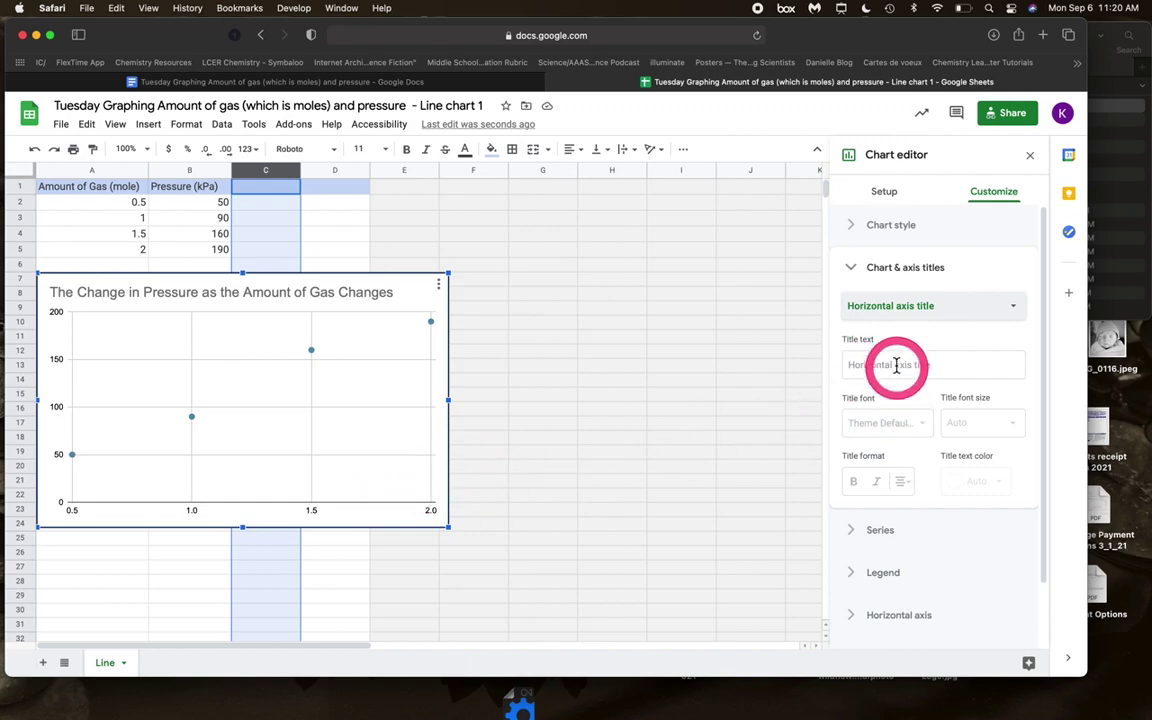
{"action": "left_click", "coordinate": [889, 366]}
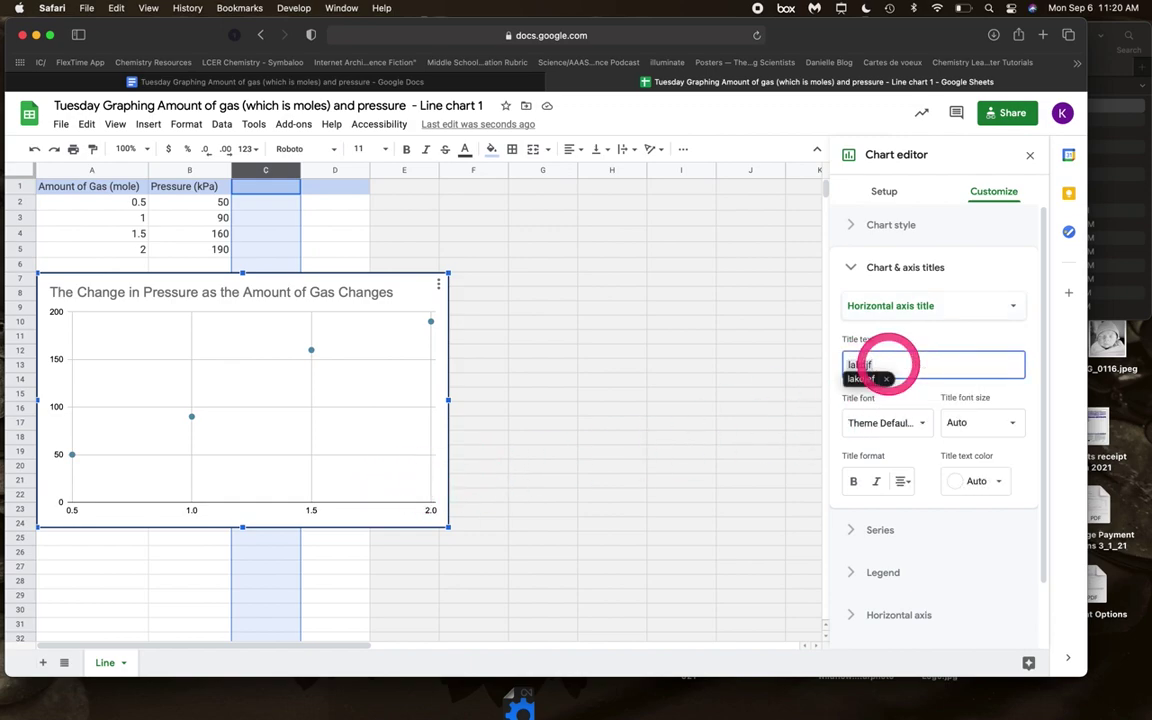
{"action": "type", "text": "lakdjf"}
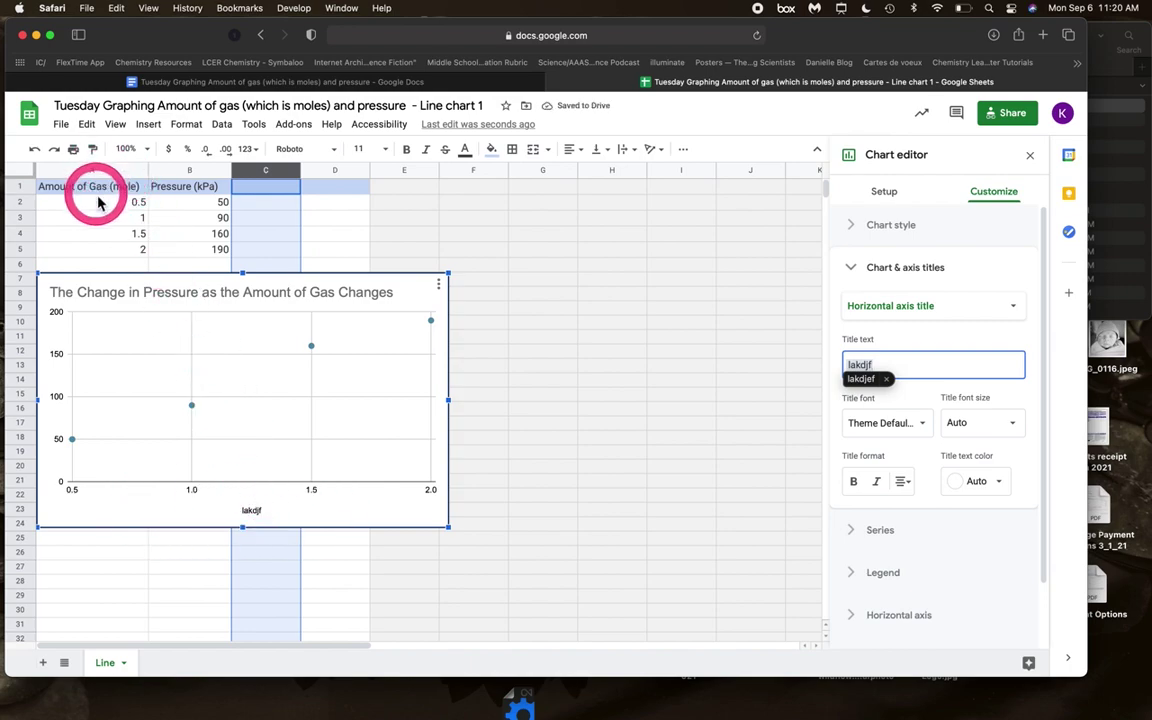
{"action": "left_click", "coordinate": [860, 365]}
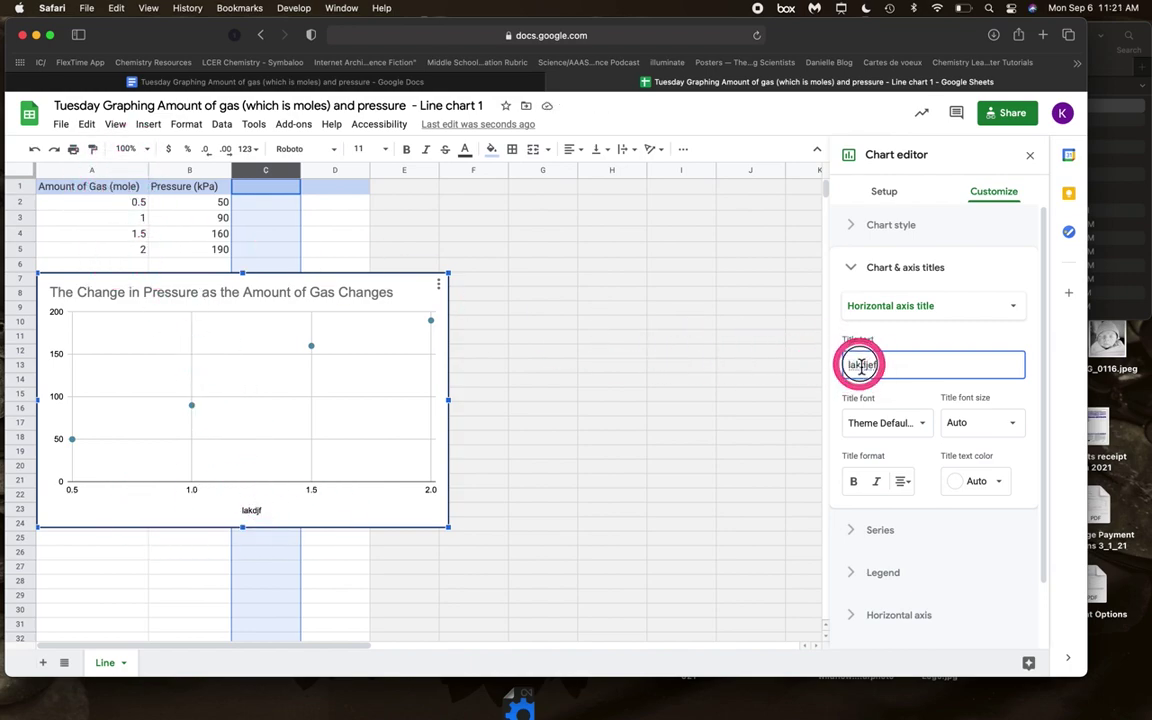
{"action": "double_click", "coordinate": [860, 365]}
{"action": "type", "text": "Amou"}
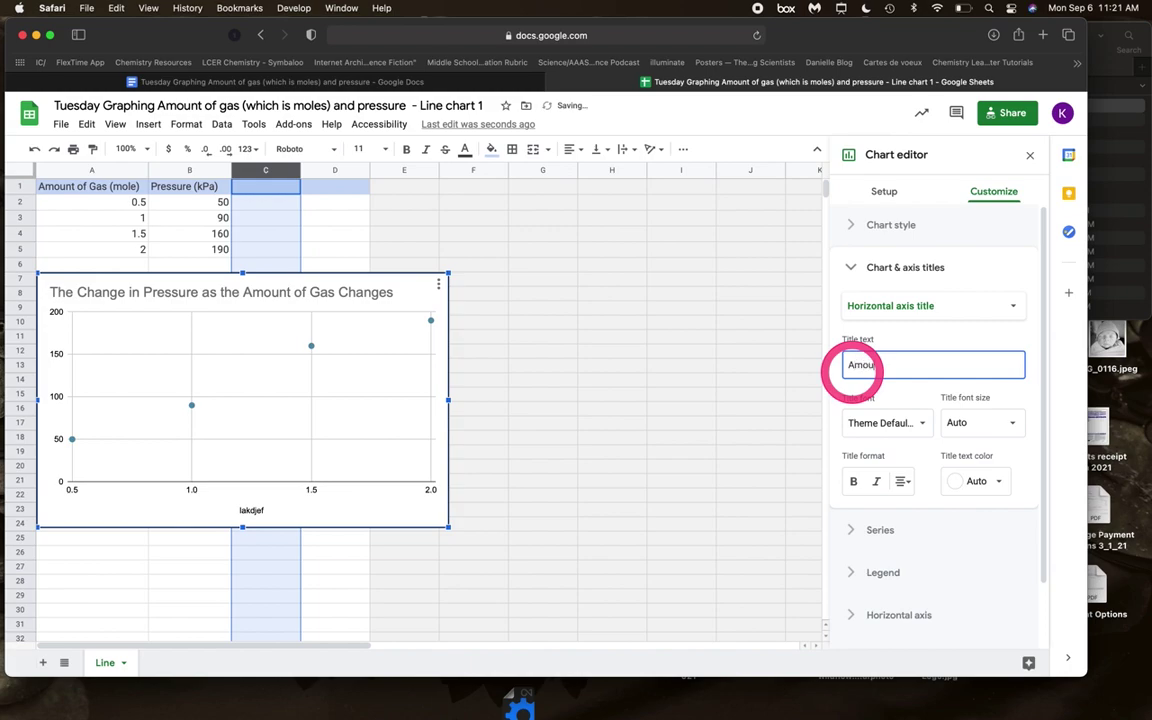
{"action": "type", "text": "nt of Gas (mole"}
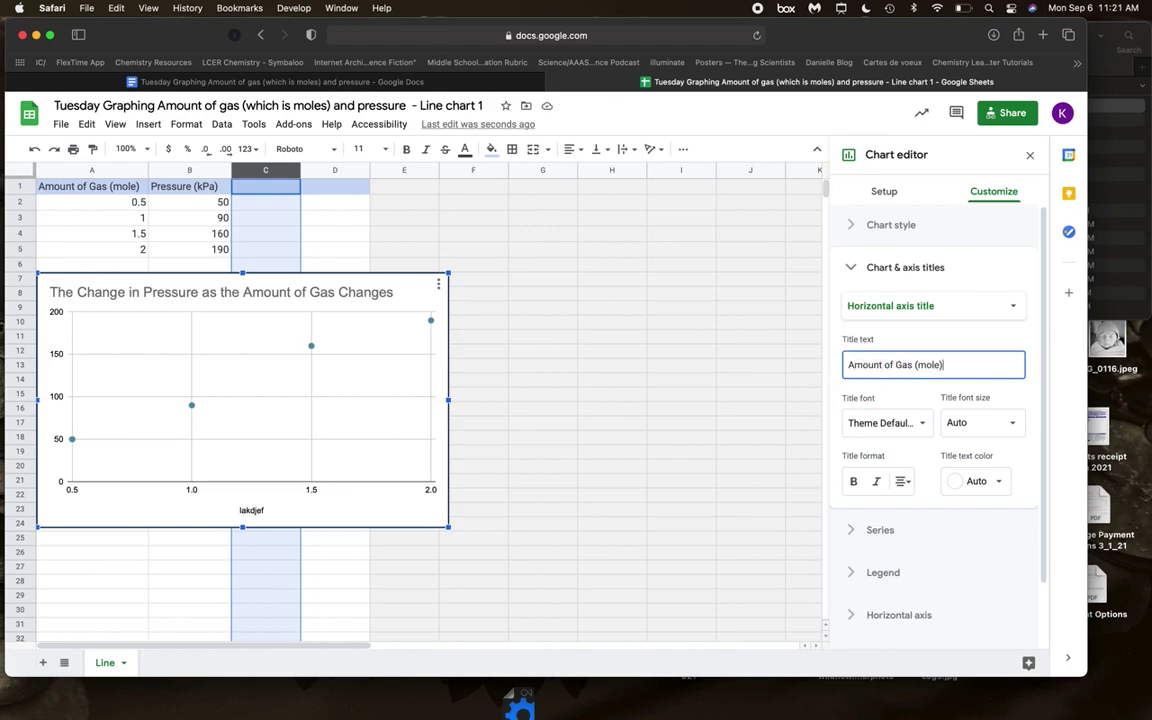
Set the vertical axis title to "Pressure (kPa)"
{"action": "left_click", "coordinate": [913, 305]}
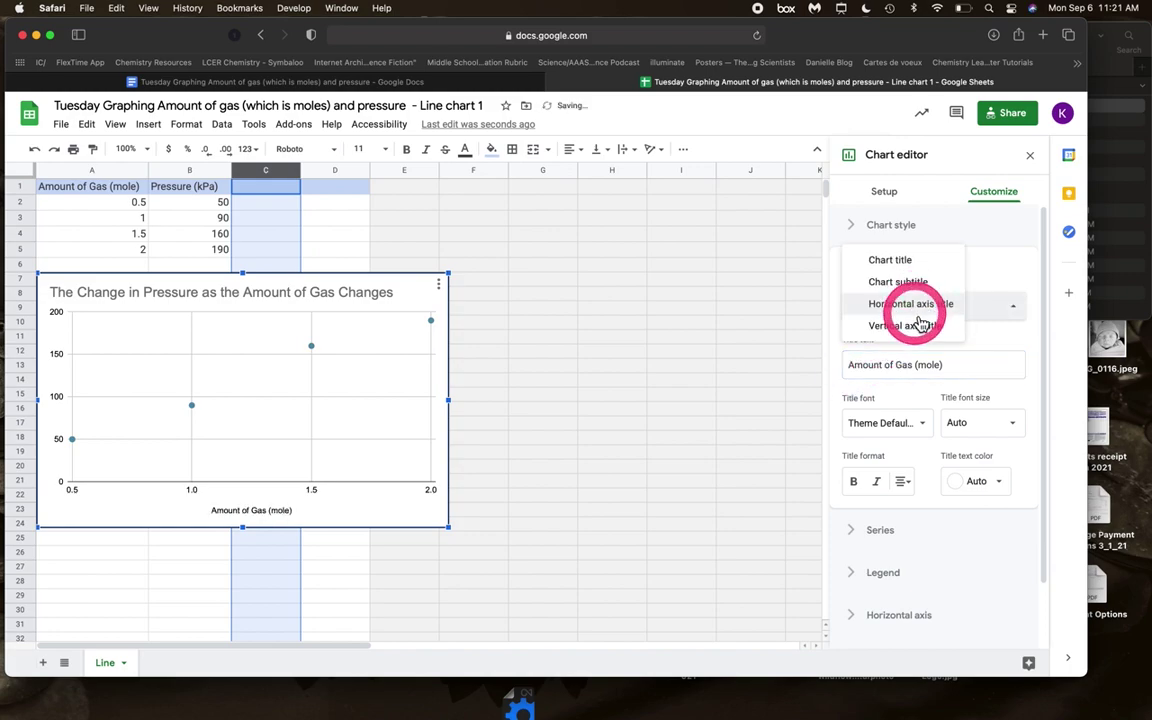
{"action": "left_click", "coordinate": [919, 332]}
{"action": "left_click", "coordinate": [876, 365]}
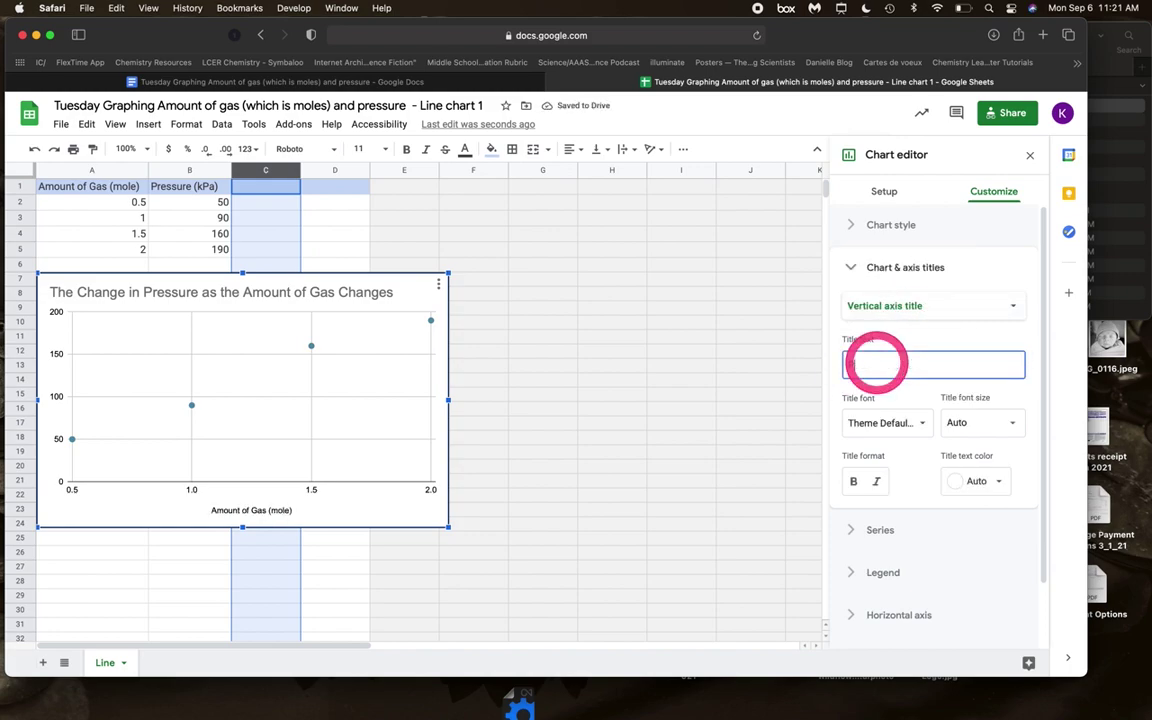
{"action": "type", "text": "Pressure (kPa"}
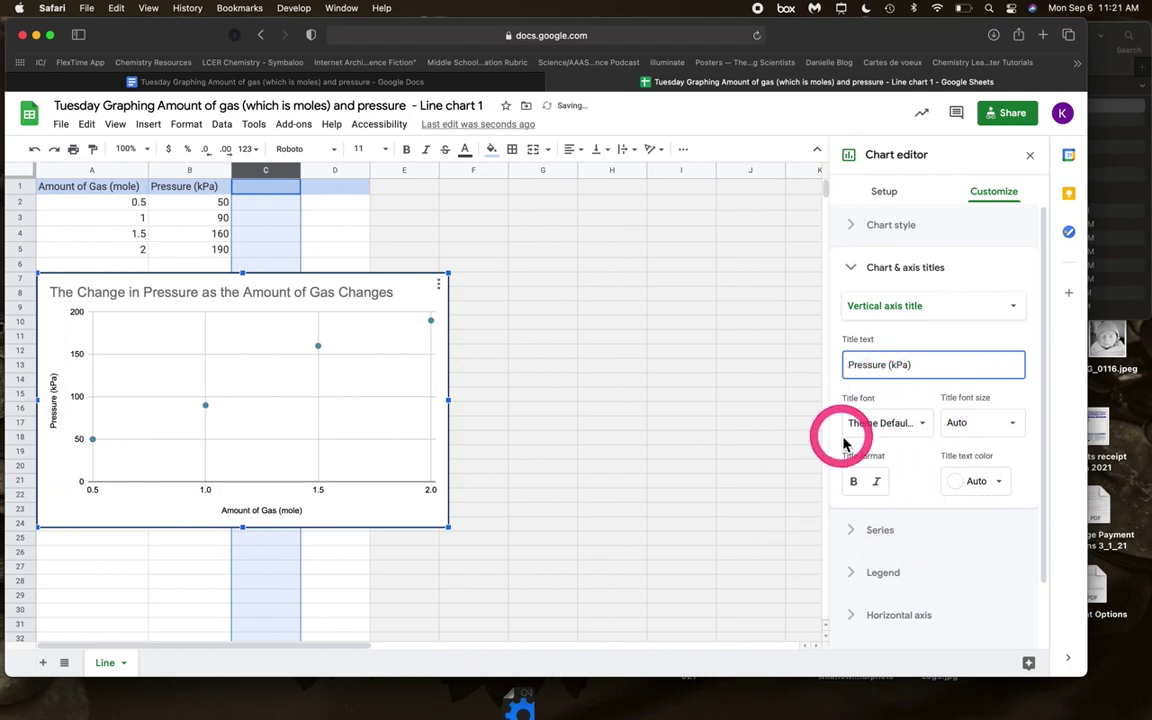
Add the chart subtitle "From the Reaction of Mg and HCl" and collapse the title settings
{"action": "left_click", "coordinate": [927, 318]}
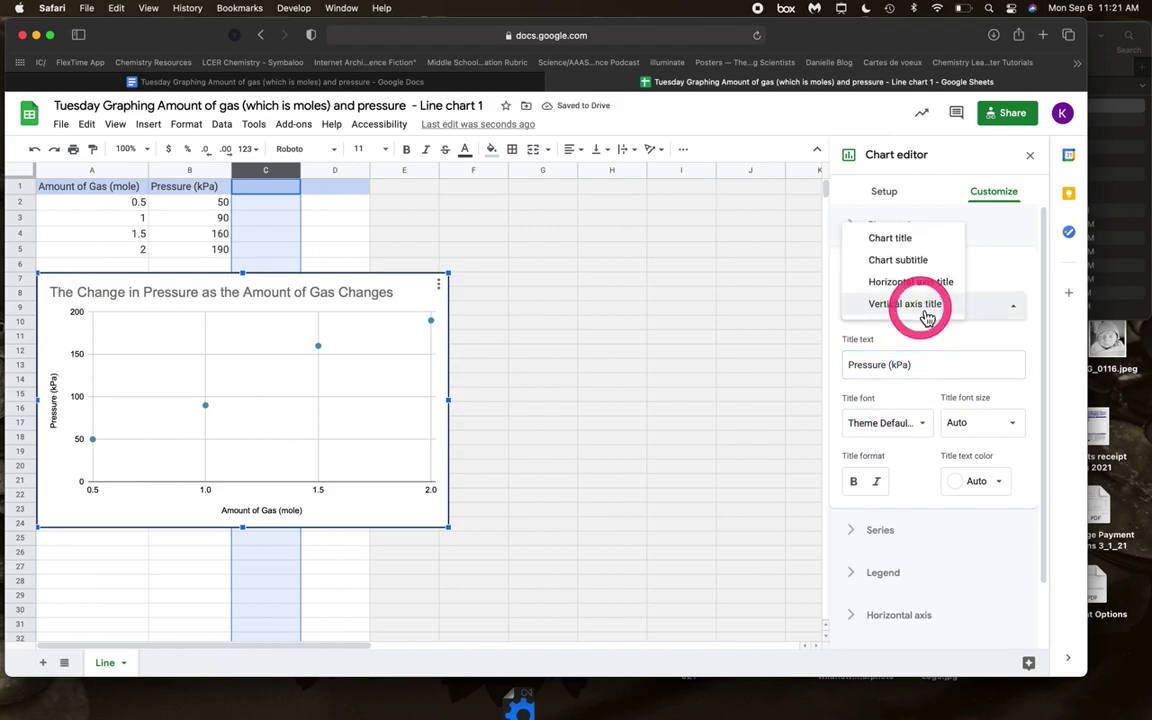
{"action": "left_click", "coordinate": [898, 259]}
{"action": "left_click", "coordinate": [879, 362]}
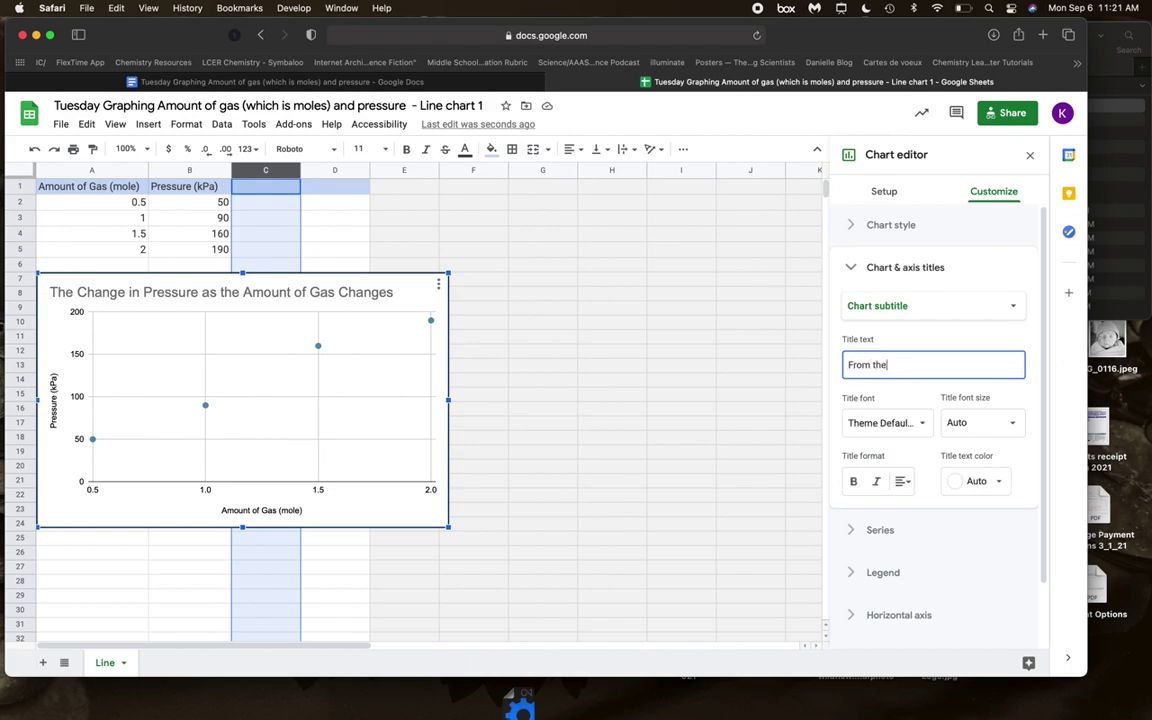
{"action": "type", "text": "From the Reaction of Mg and HCl"}
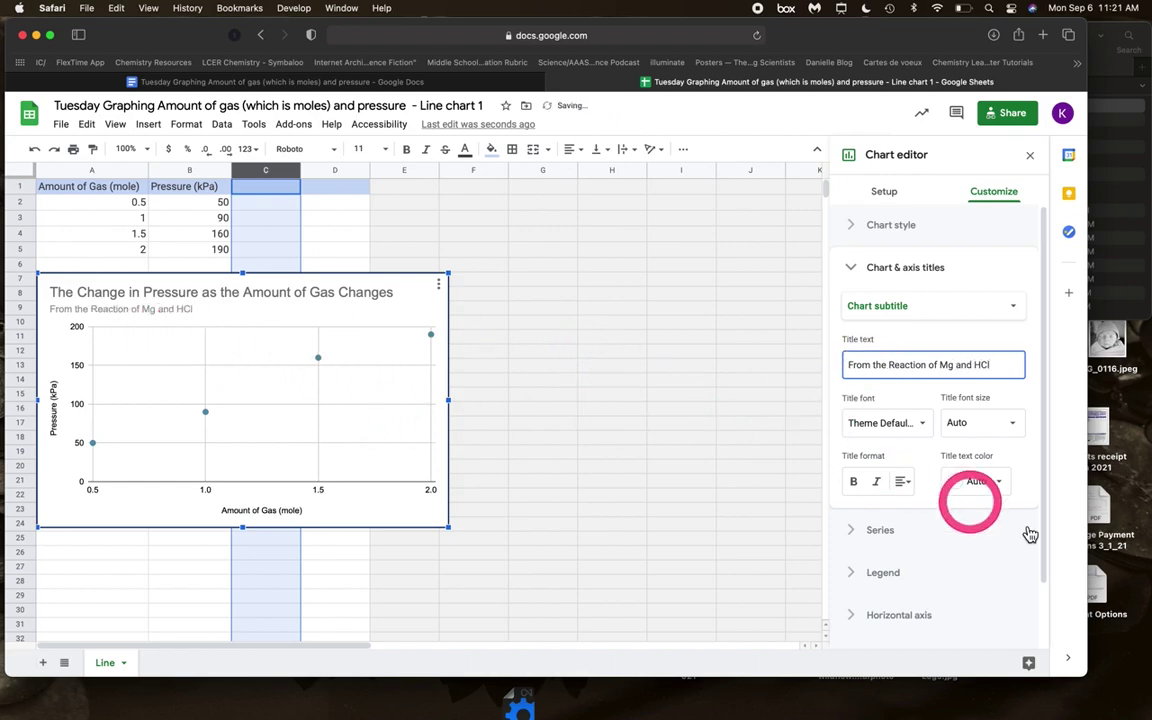
{"action": "scroll", "coordinate": [875, 467], "scroll_direction": "down", "scroll_amount": 1}
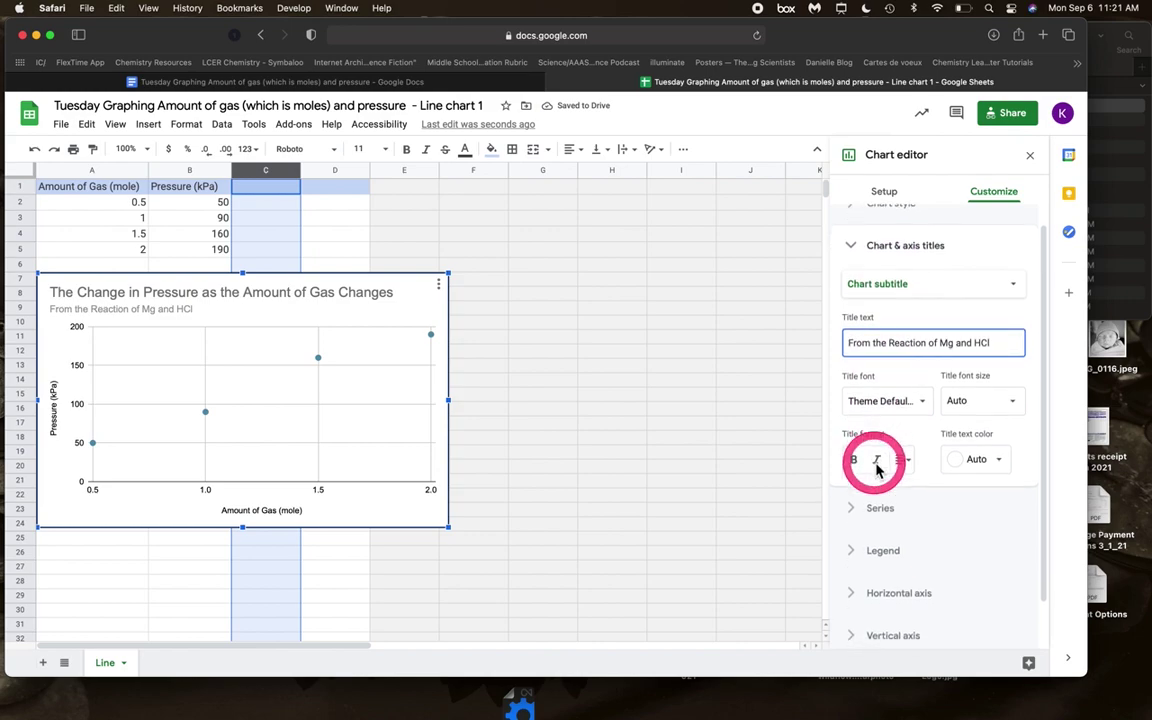
{"action": "left_click", "coordinate": [849, 250]}
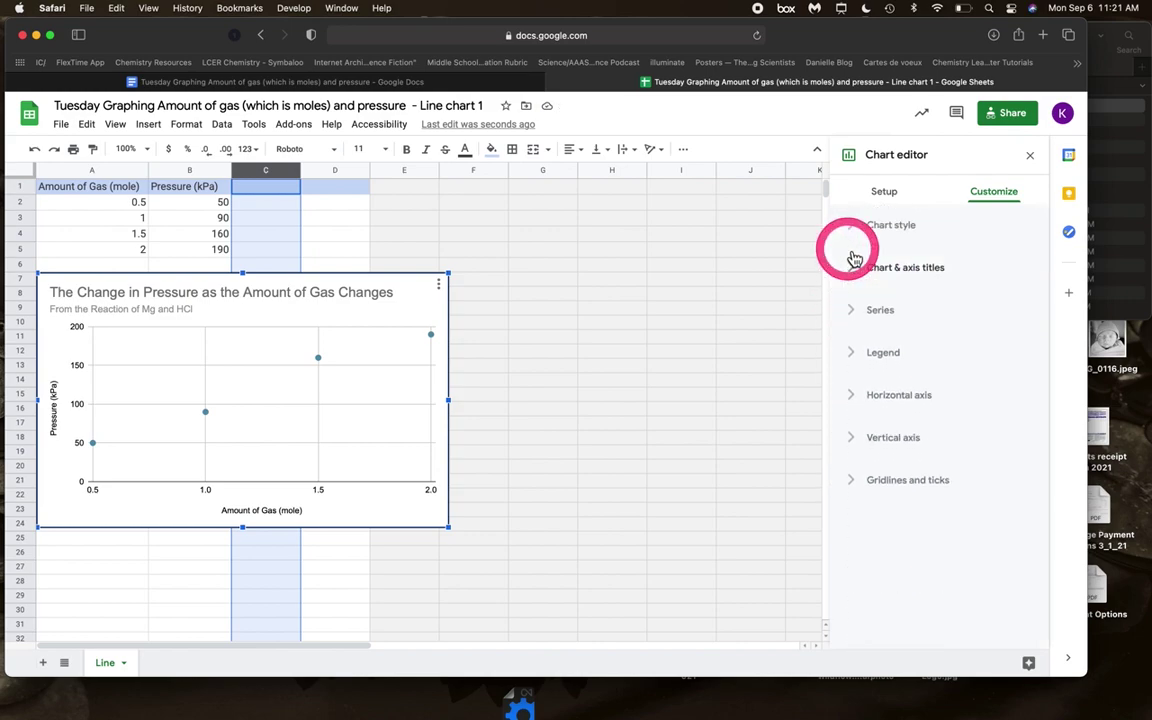
Change the colour of the Pressure (kPa) series' data points to blue
{"action": "left_click", "coordinate": [857, 318]}
{"action": "scroll", "coordinate": [874, 334], "scroll_direction": "down", "scroll_amount": 2}
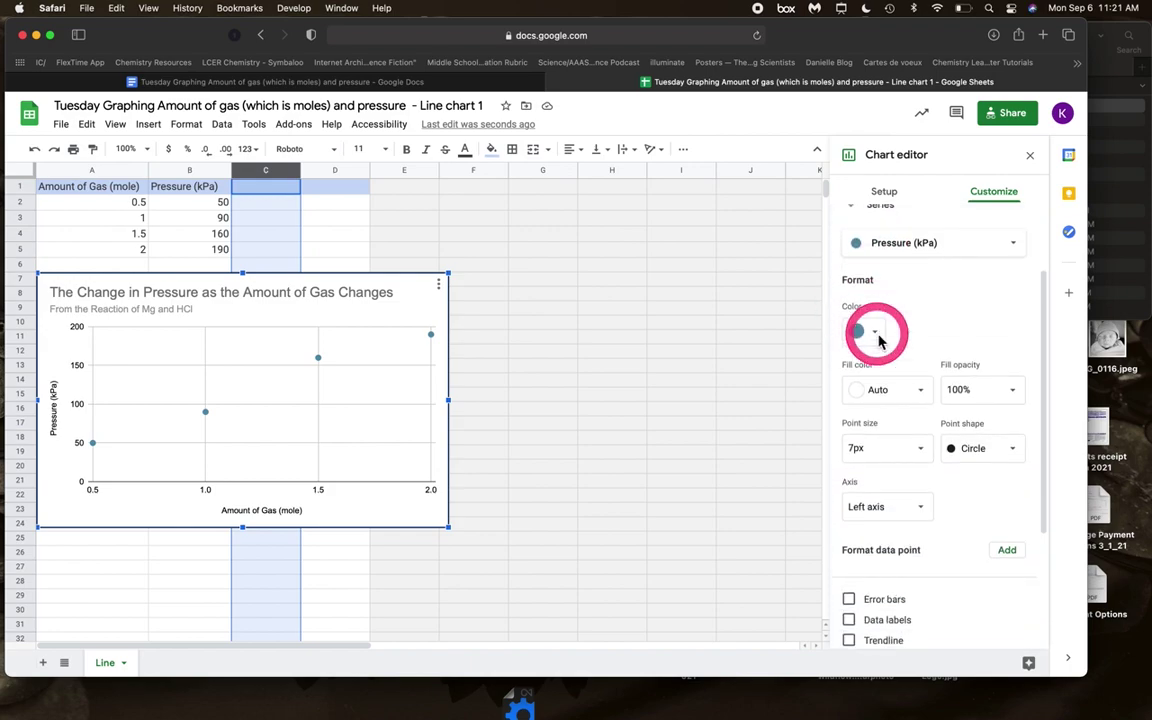
{"action": "left_click", "coordinate": [877, 336]}
{"action": "left_click", "coordinate": [963, 404]}
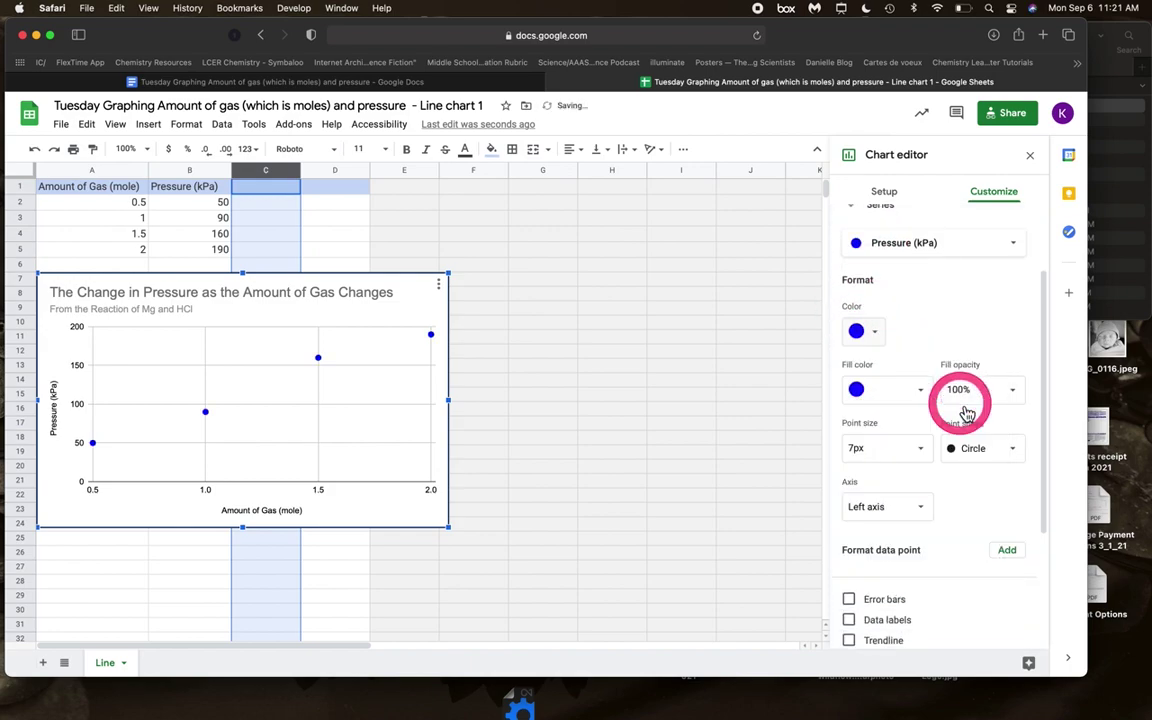
Add a linear trendline to the Pressure (kPa) series and colour the line magenta
{"action": "scroll", "coordinate": [970, 370], "scroll_direction": "down", "scroll_amount": 2}
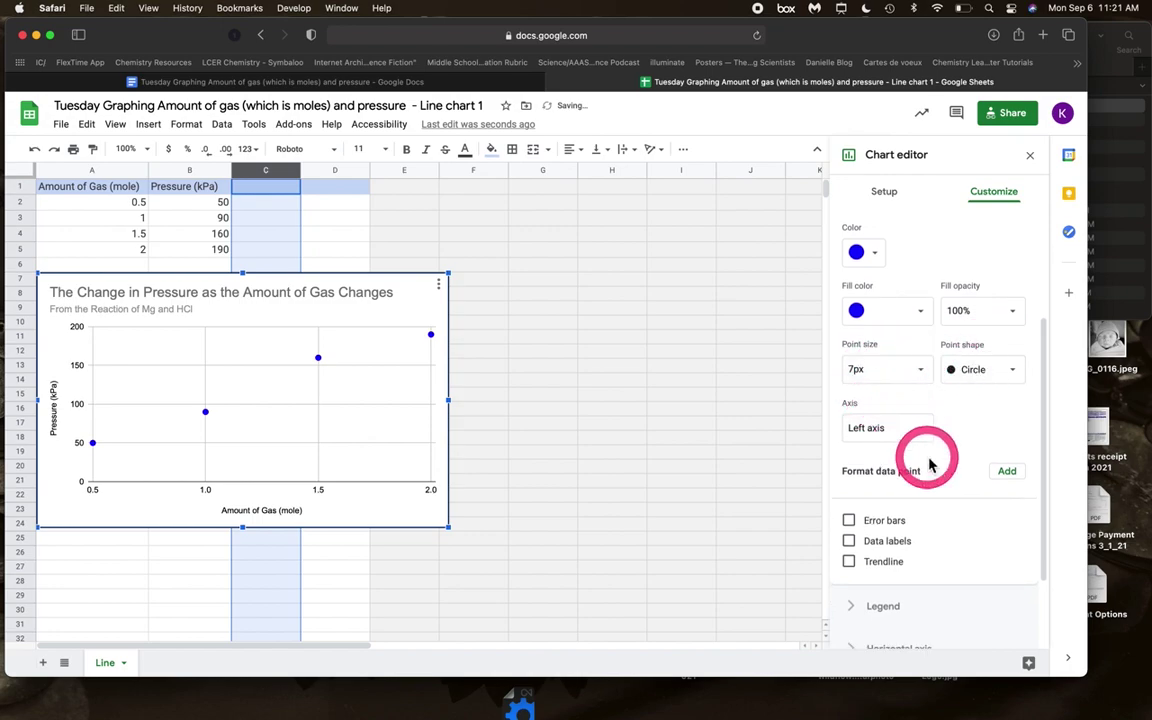
{"action": "scroll", "coordinate": [930, 460], "scroll_direction": "down", "scroll_amount": 2}
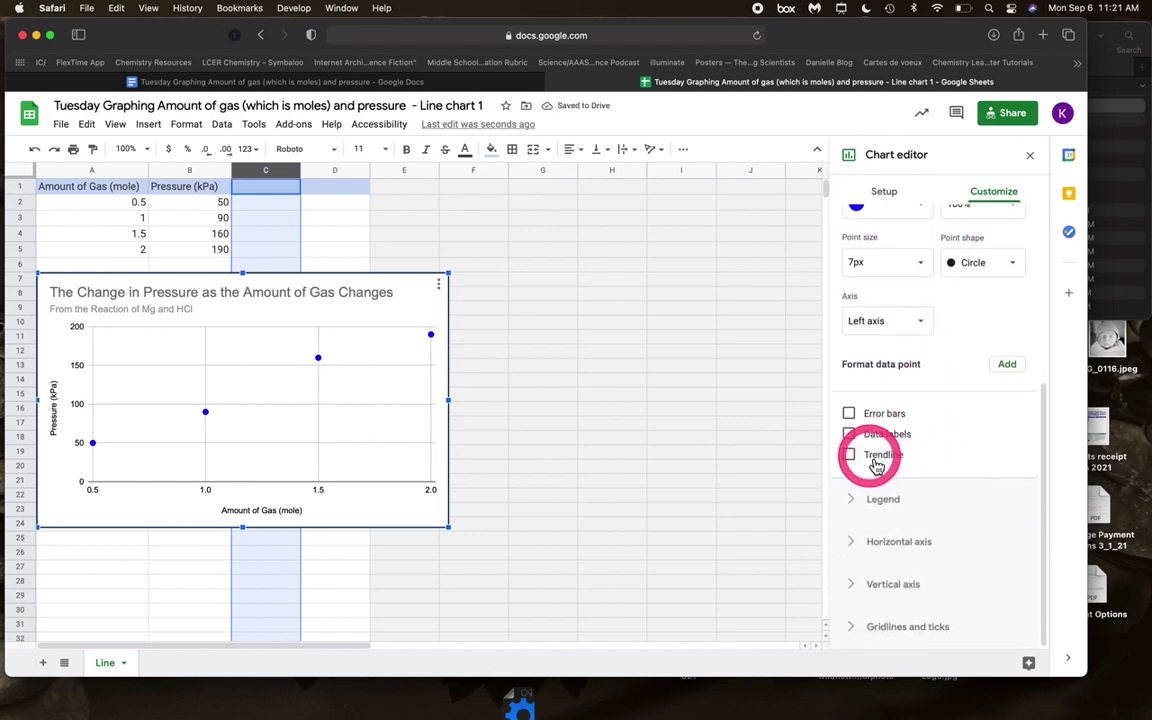
{"action": "left_click", "coordinate": [850, 455]}
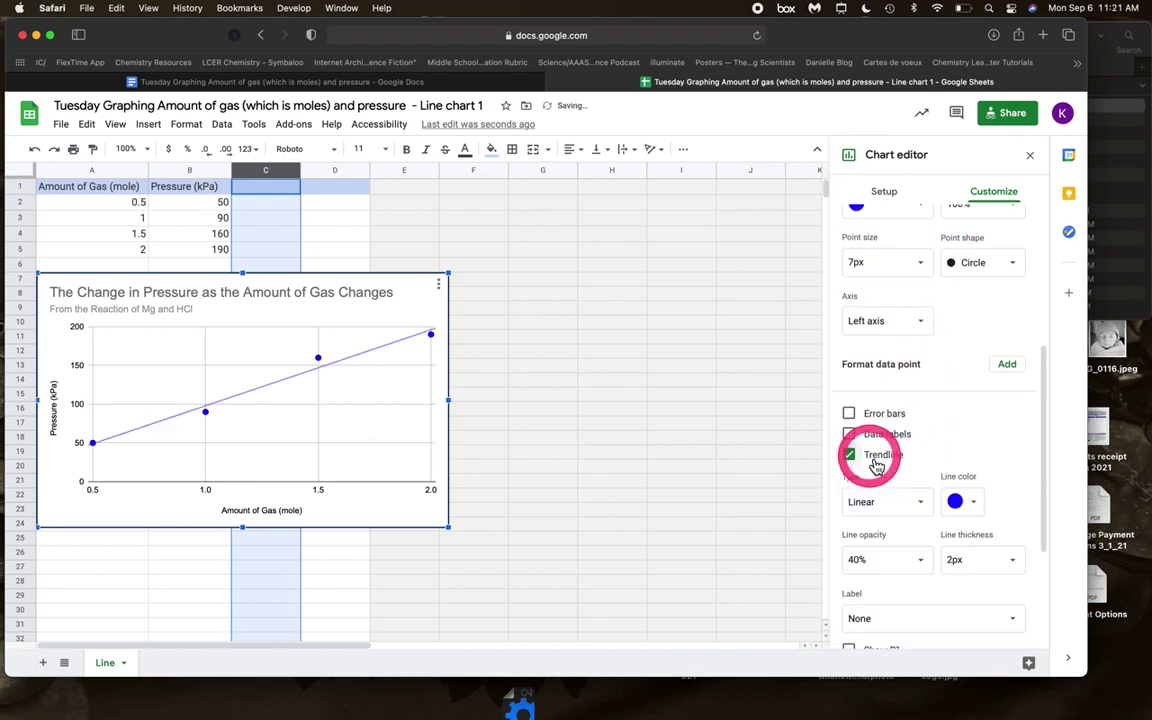
{"action": "left_click", "coordinate": [962, 501]}
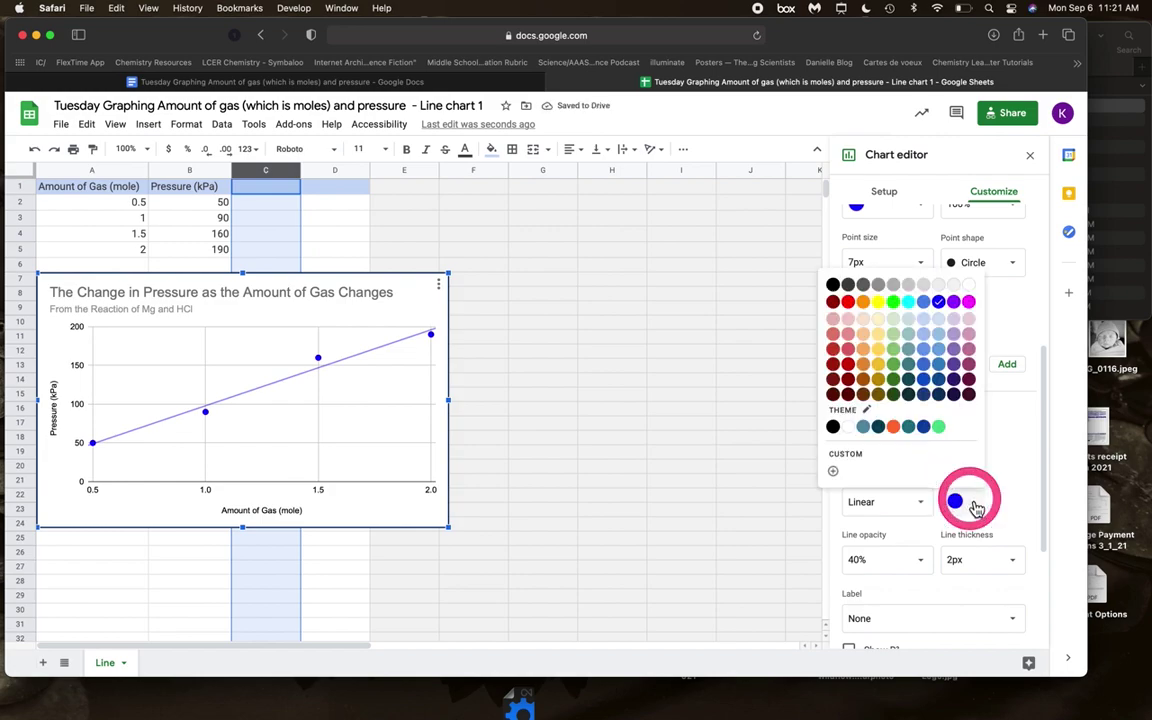
{"action": "left_click", "coordinate": [968, 301]}
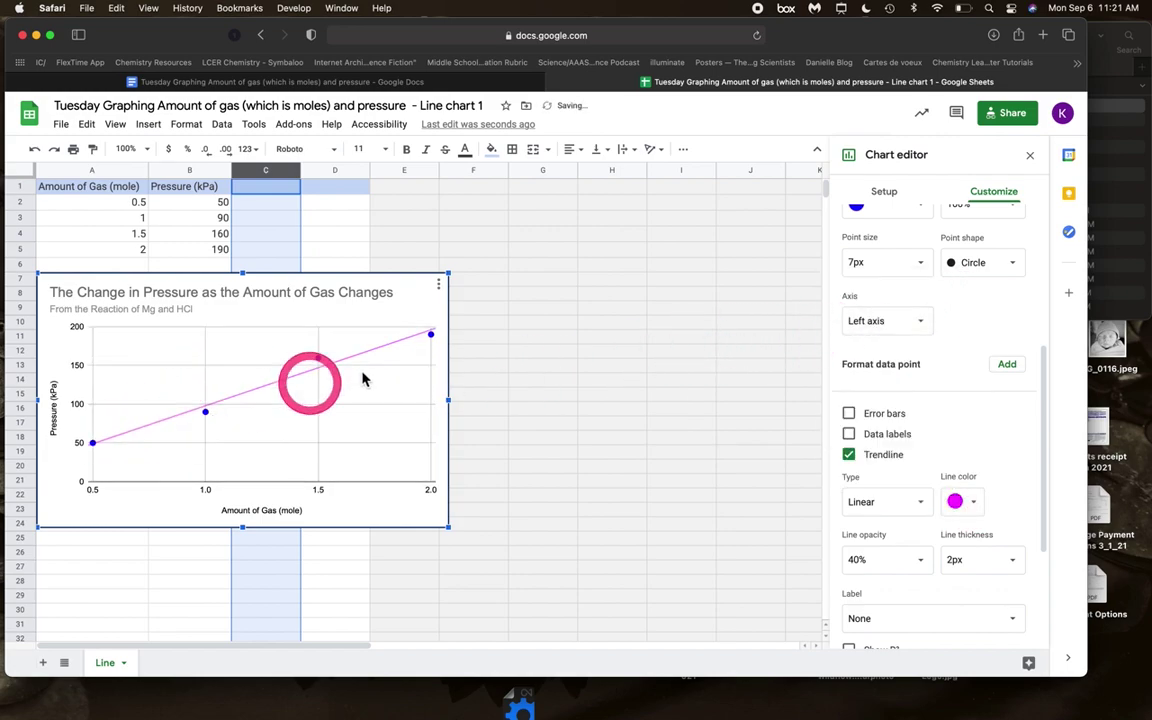
Show the R² value for the Pressure (kPa) series' trendline
{"action": "scroll", "coordinate": [957, 455], "scroll_direction": "down", "scroll_amount": 2}
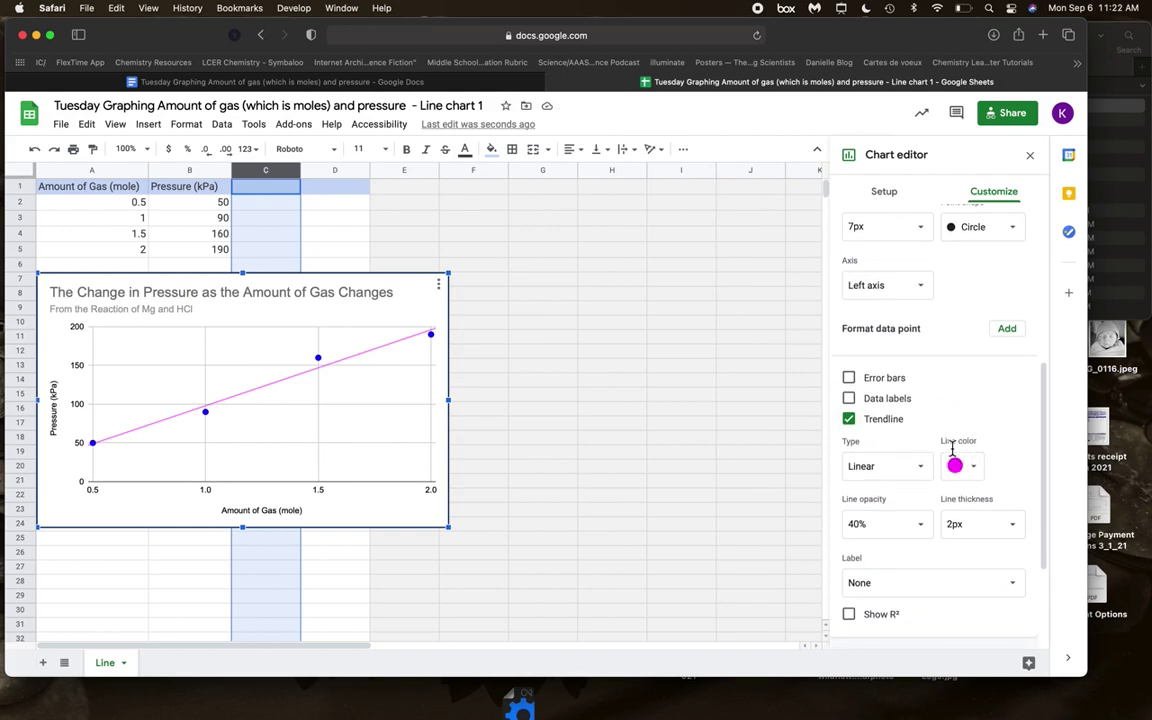
{"action": "scroll", "coordinate": [953, 450], "scroll_direction": "down", "scroll_amount": 2}
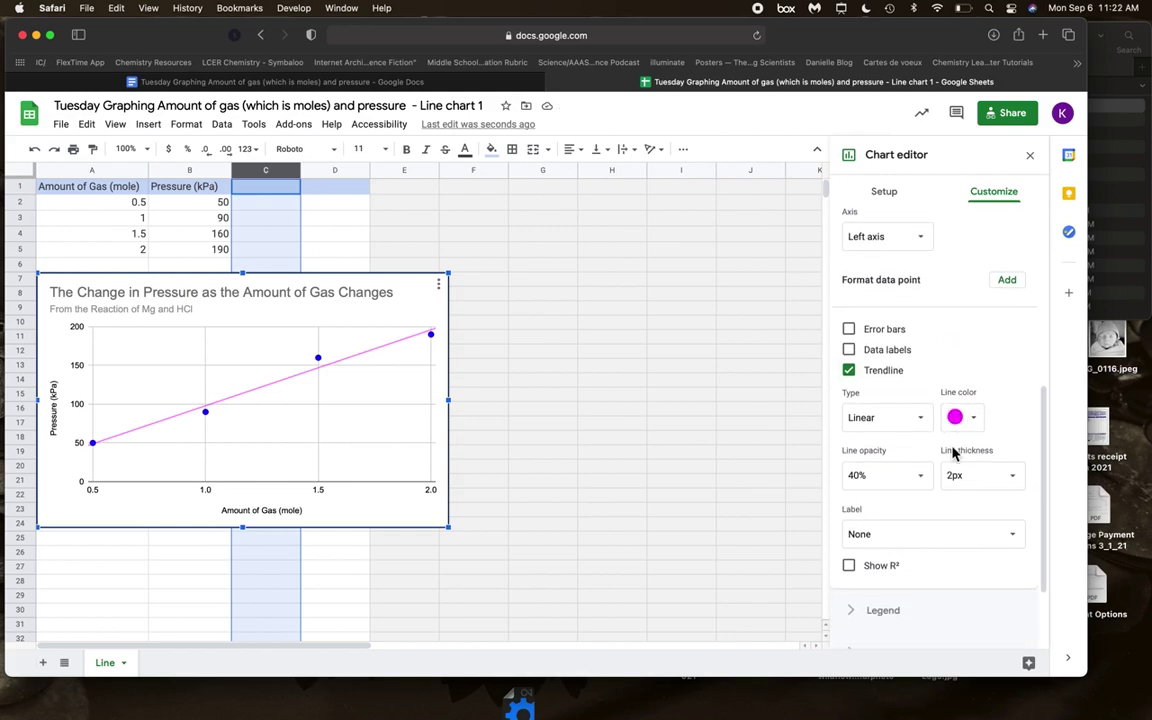
{"action": "scroll", "coordinate": [953, 452], "scroll_direction": "down", "scroll_amount": 4}
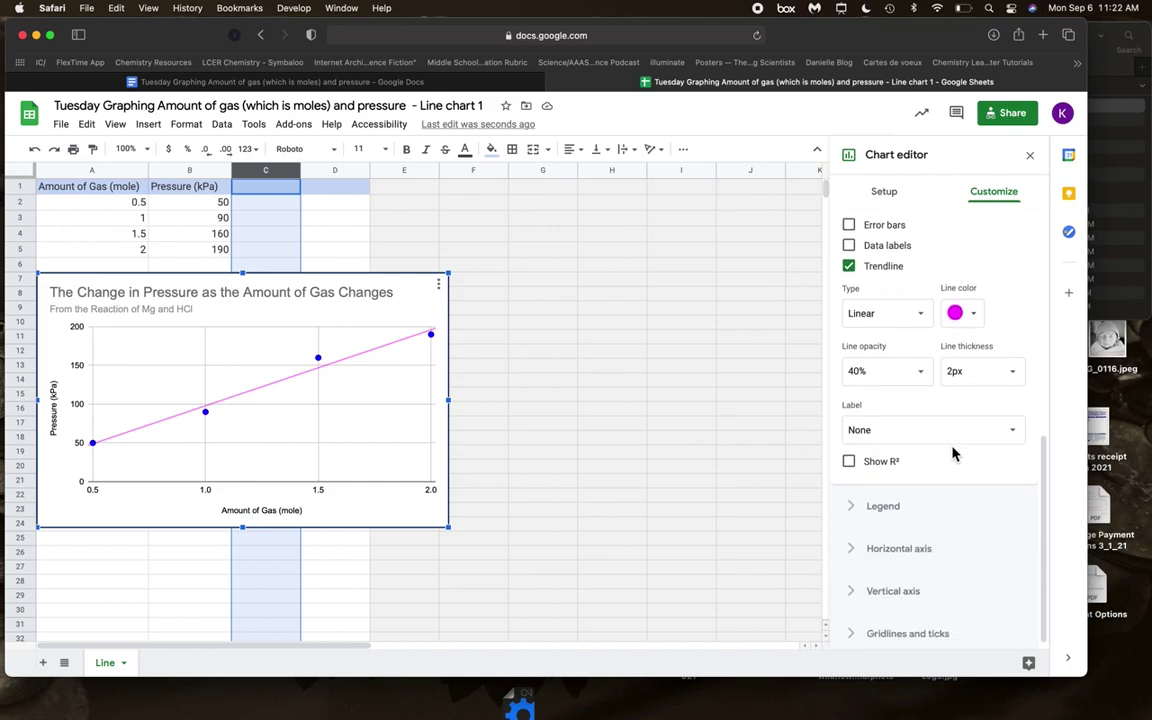
{"action": "left_click", "coordinate": [850, 456]}
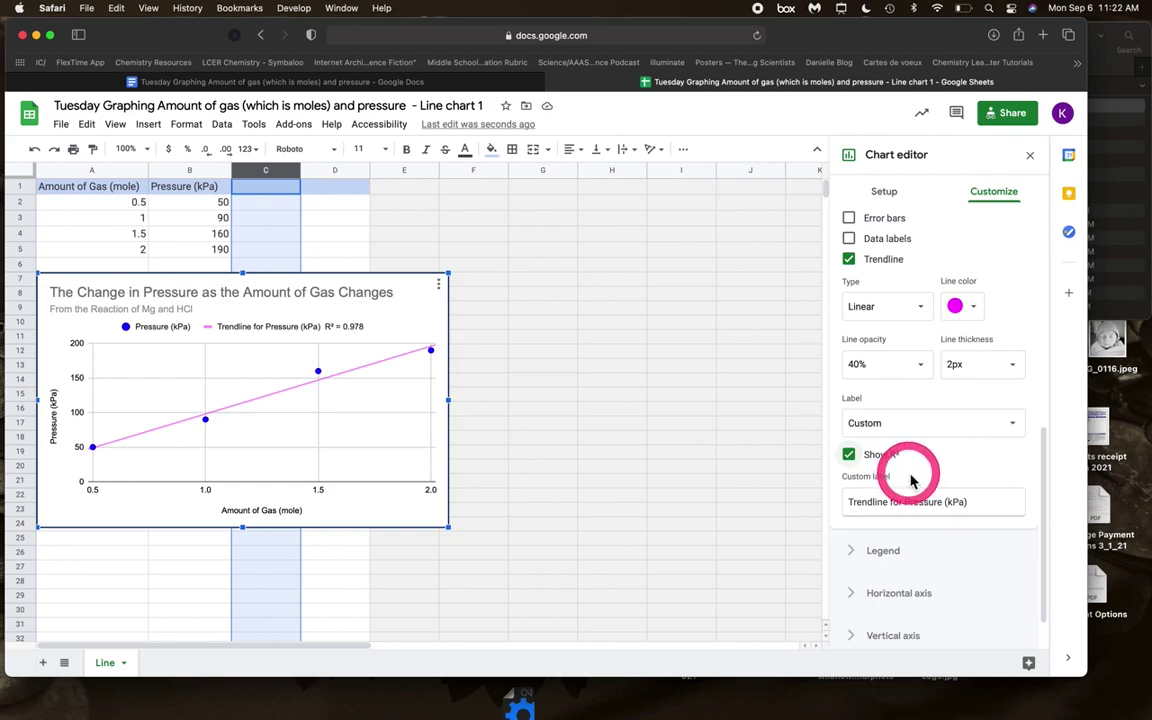
Try the legend positions None, Top and Bottom, and settle on Inside for the chart's legend
{"action": "left_click", "coordinate": [893, 549]}
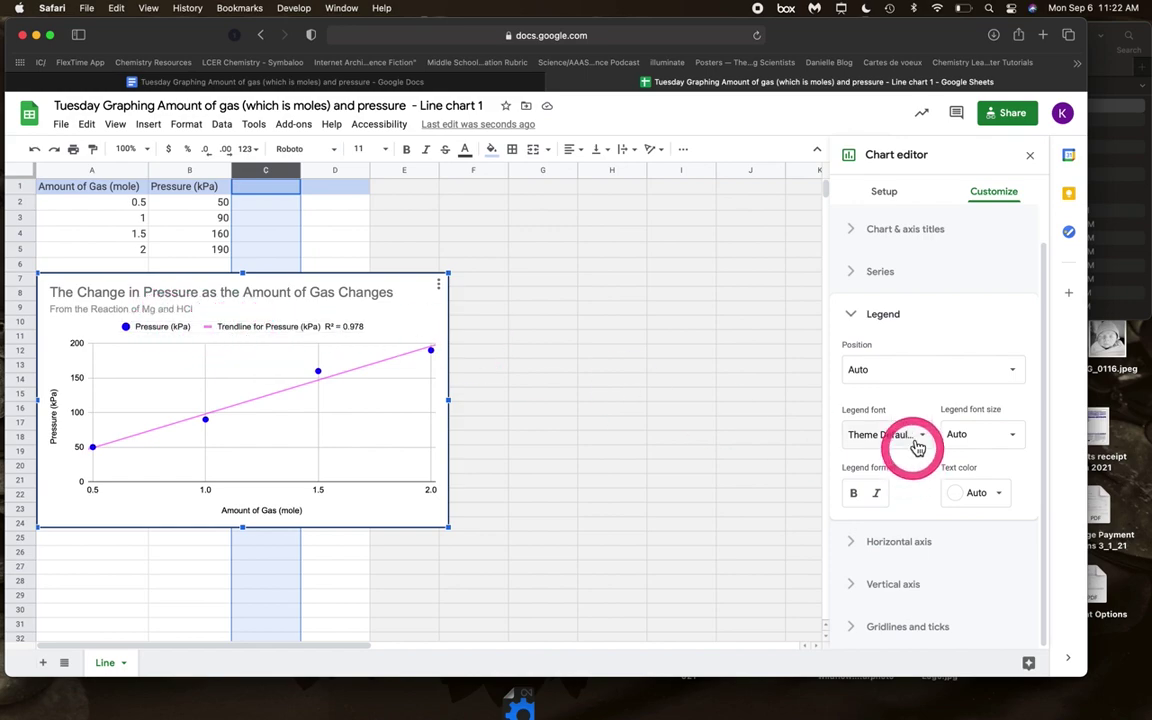
{"action": "left_click", "coordinate": [920, 372]}
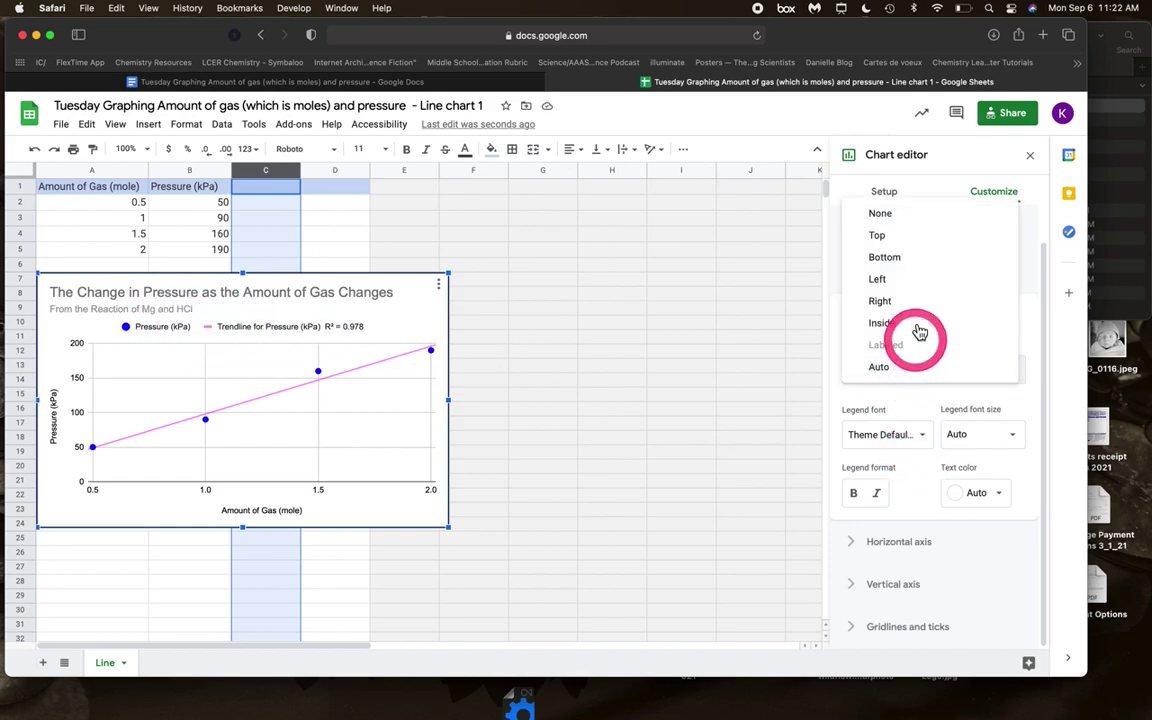
{"action": "left_click", "coordinate": [913, 215]}
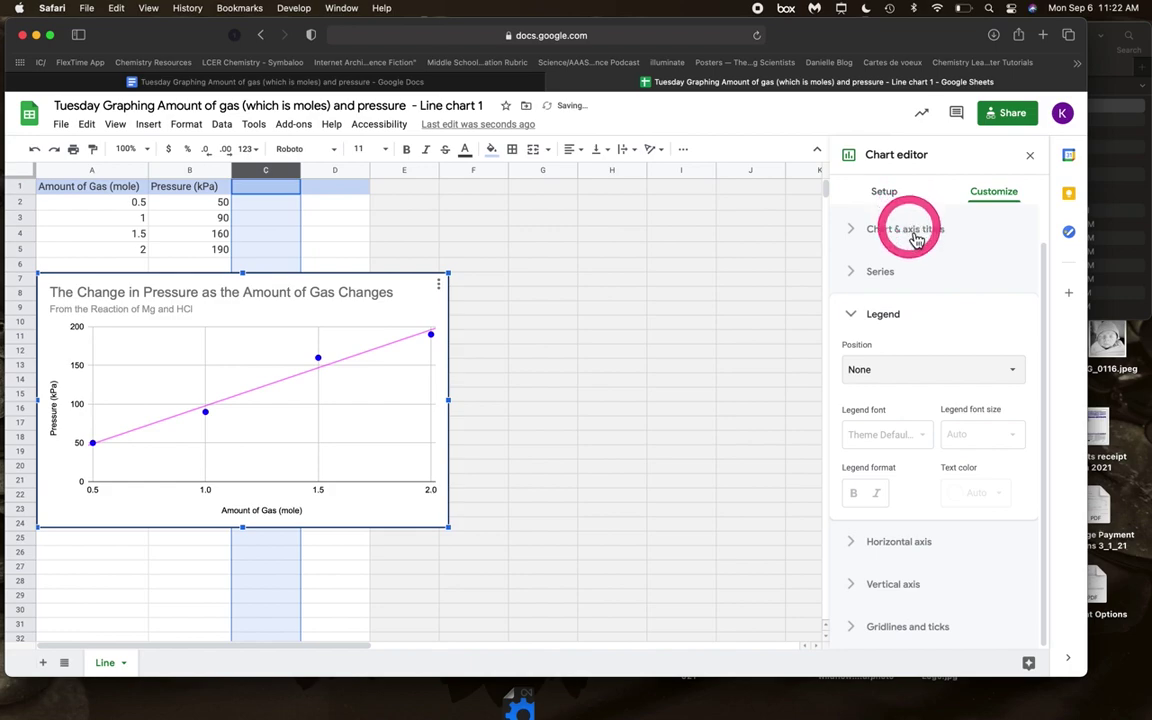
{"action": "left_click", "coordinate": [887, 372]}
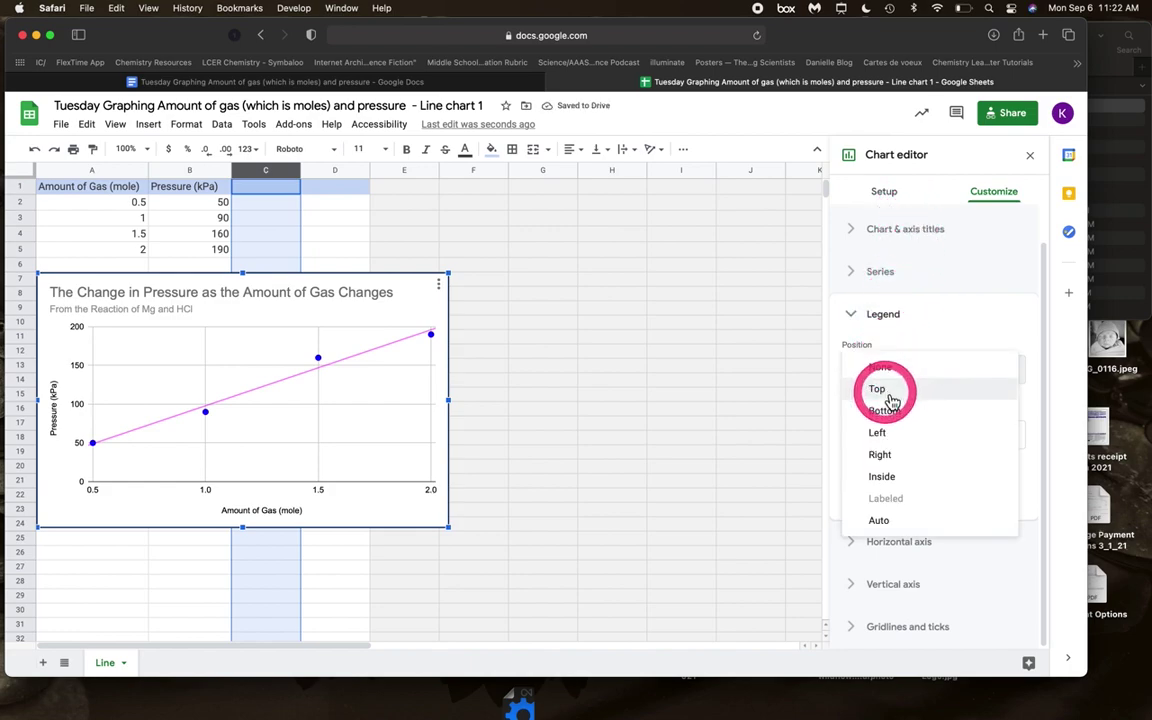
{"action": "left_click", "coordinate": [886, 392]}
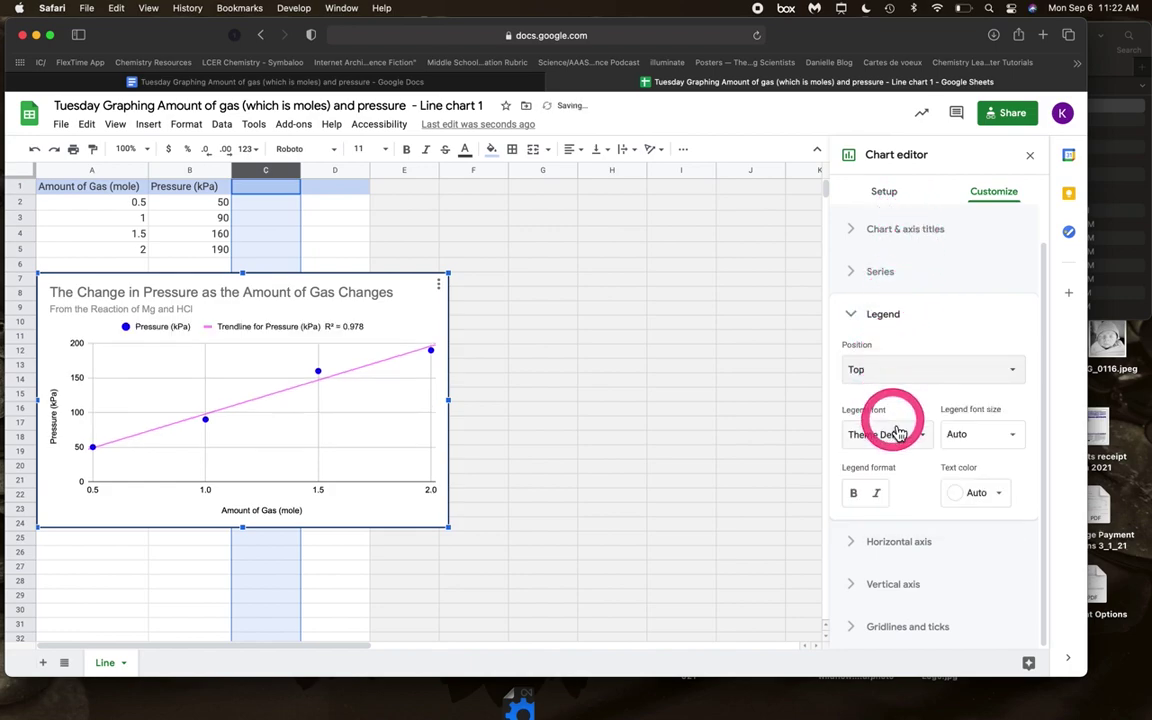
{"action": "left_click", "coordinate": [898, 383]}
{"action": "left_click", "coordinate": [895, 402]}
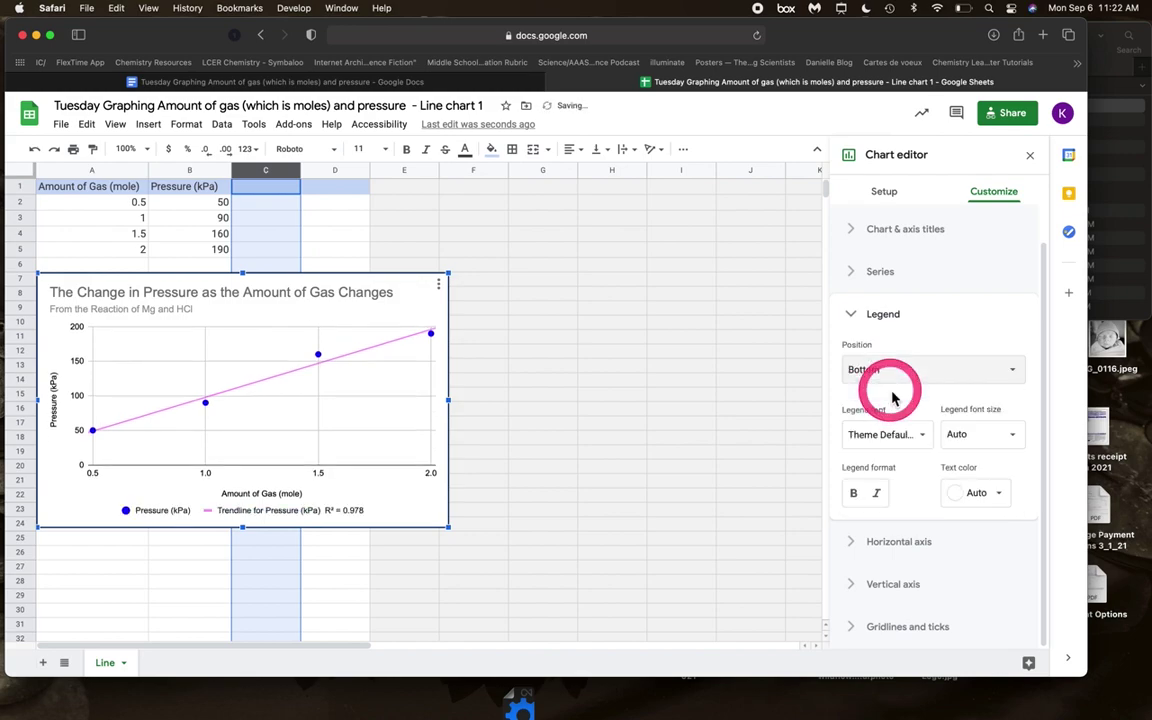
{"action": "left_click", "coordinate": [912, 369]}
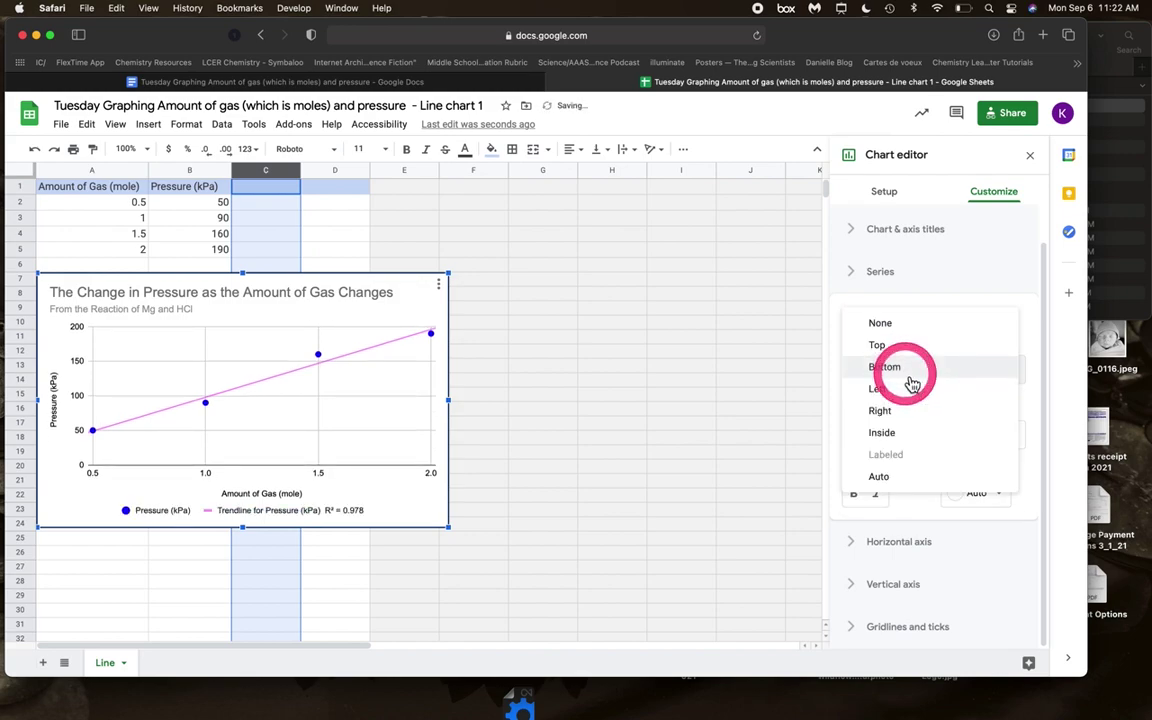
{"action": "left_click", "coordinate": [896, 436]}
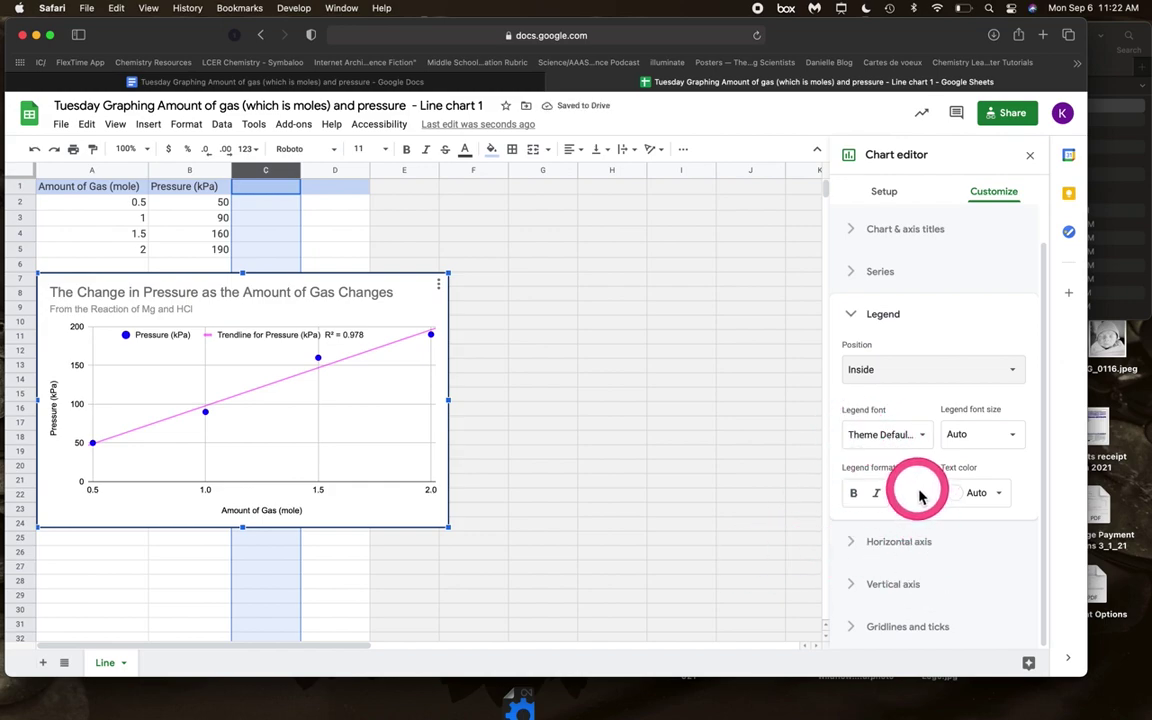
Set the horizontal axis range to a minimum of 0 and a maximum of 3
{"action": "left_click", "coordinate": [880, 547]}
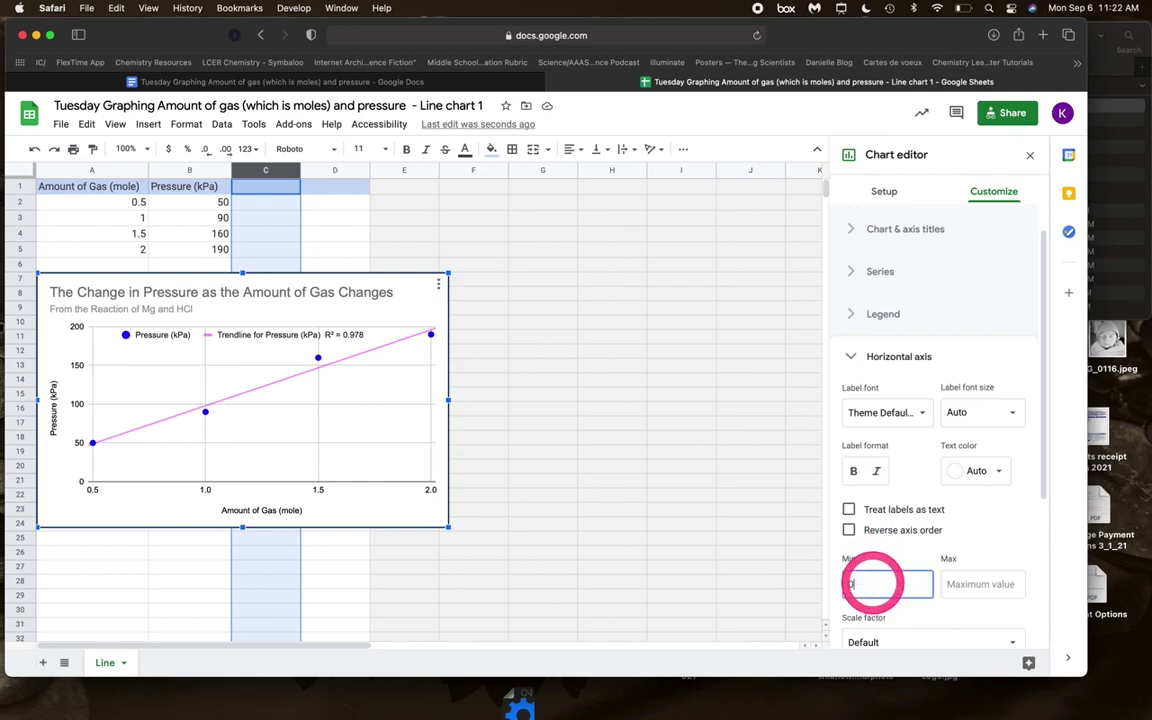
{"action": "left_click", "coordinate": [980, 586]}
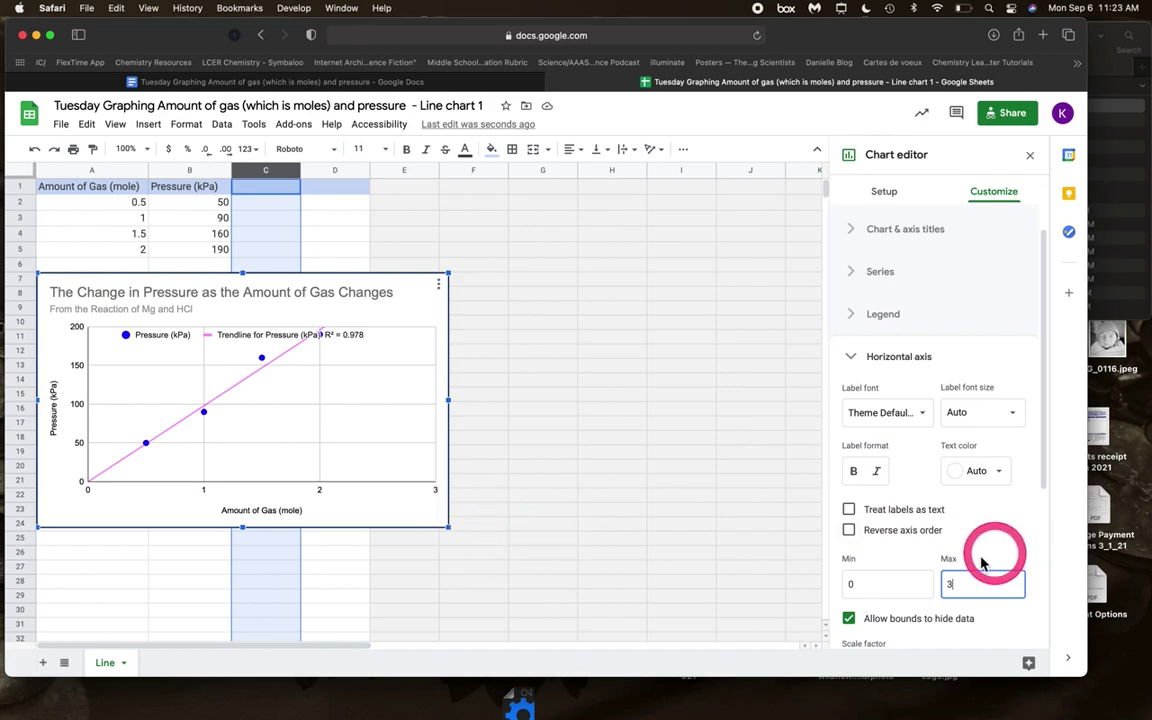
Set the vertical axis maximum to 300, leaving its minimum empty
{"action": "scroll", "coordinate": [951, 555], "scroll_direction": "down", "scroll_amount": 1}
{"action": "scroll", "coordinate": [951, 555], "scroll_direction": "down", "scroll_amount": 5}
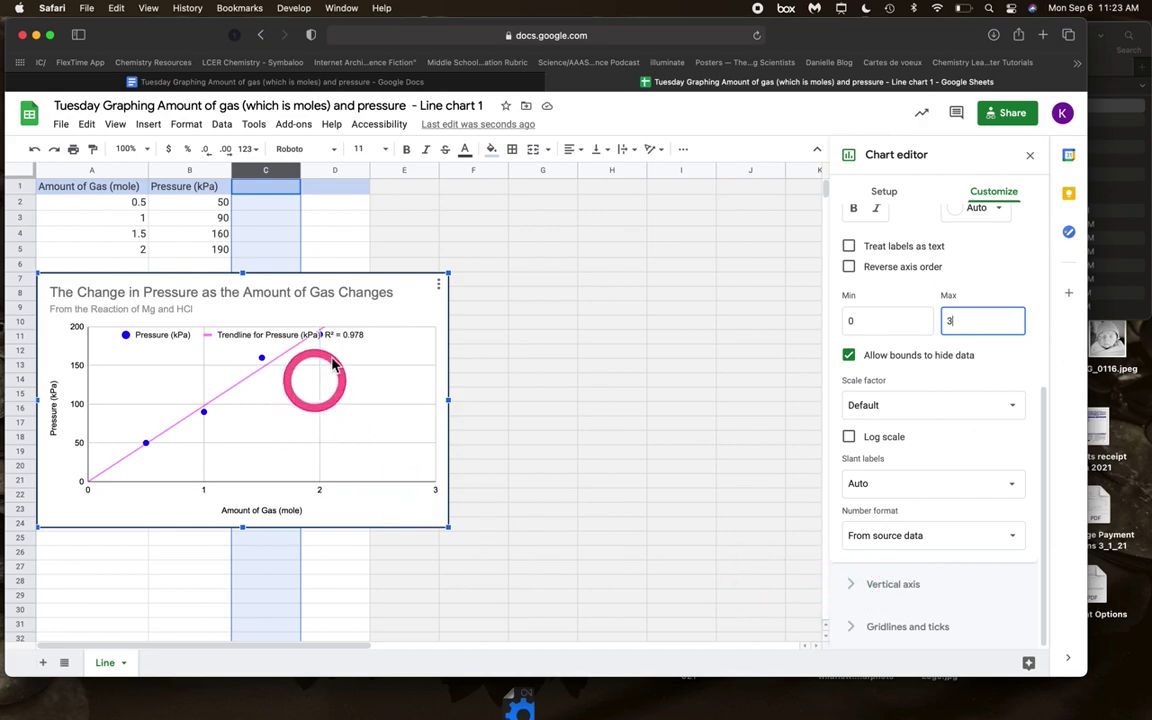
{"action": "left_click", "coordinate": [860, 588]}
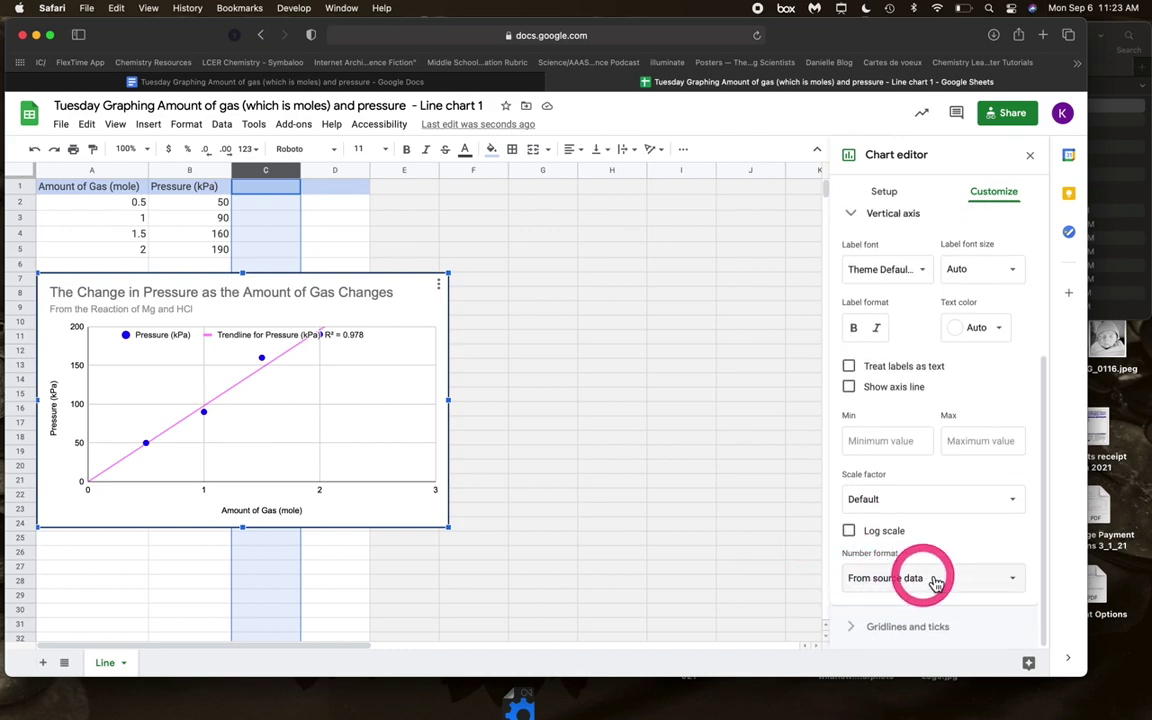
{"action": "left_click", "coordinate": [979, 440]}
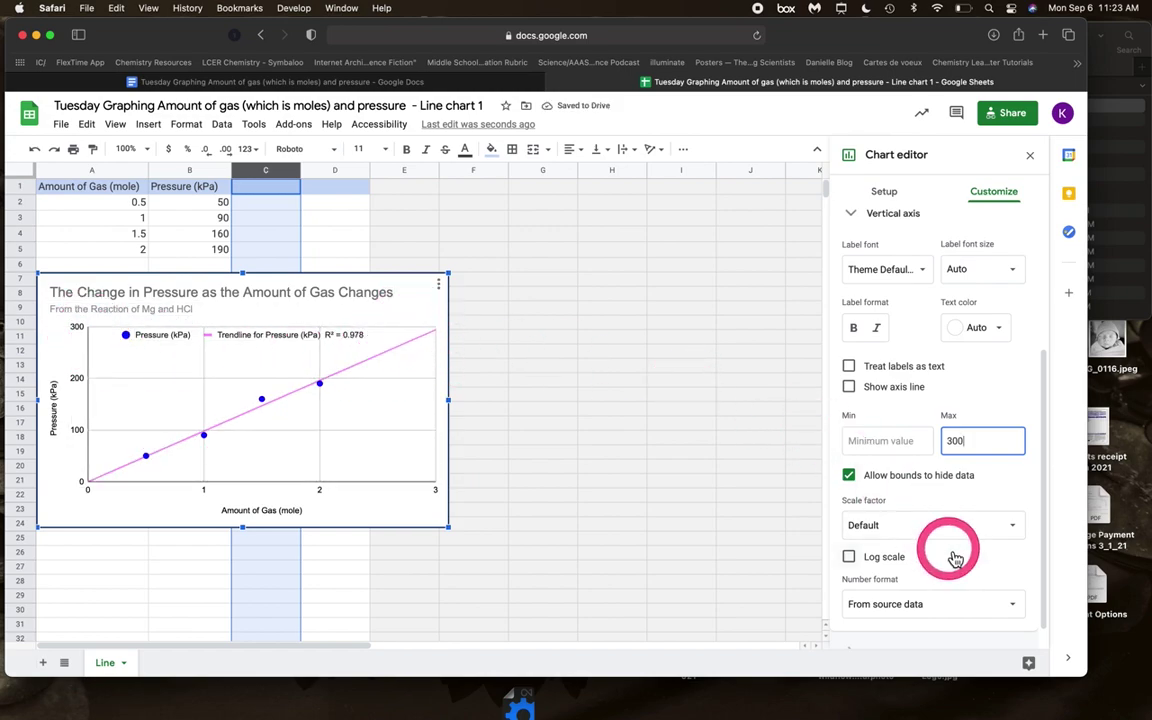
{"action": "scroll", "coordinate": [955, 558], "scroll_direction": "down", "scroll_amount": 1}
{"action": "scroll", "coordinate": [953, 557], "scroll_direction": "up", "scroll_amount": 1}
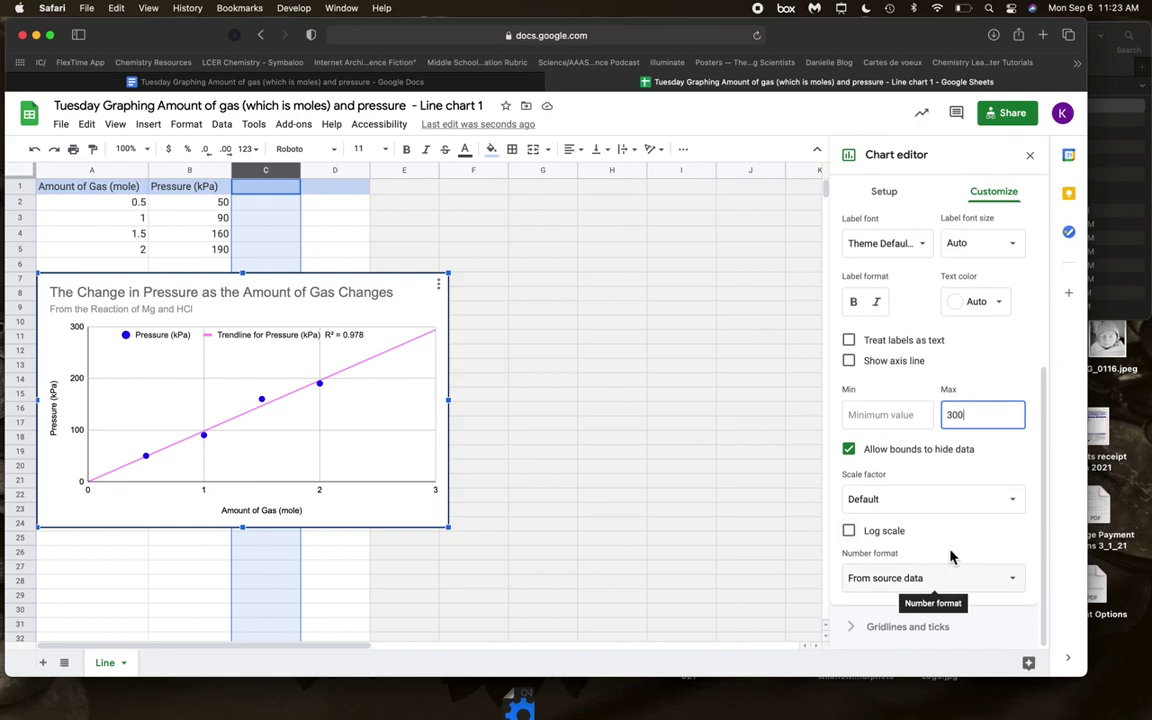
{"action": "left_click", "coordinate": [937, 548]}
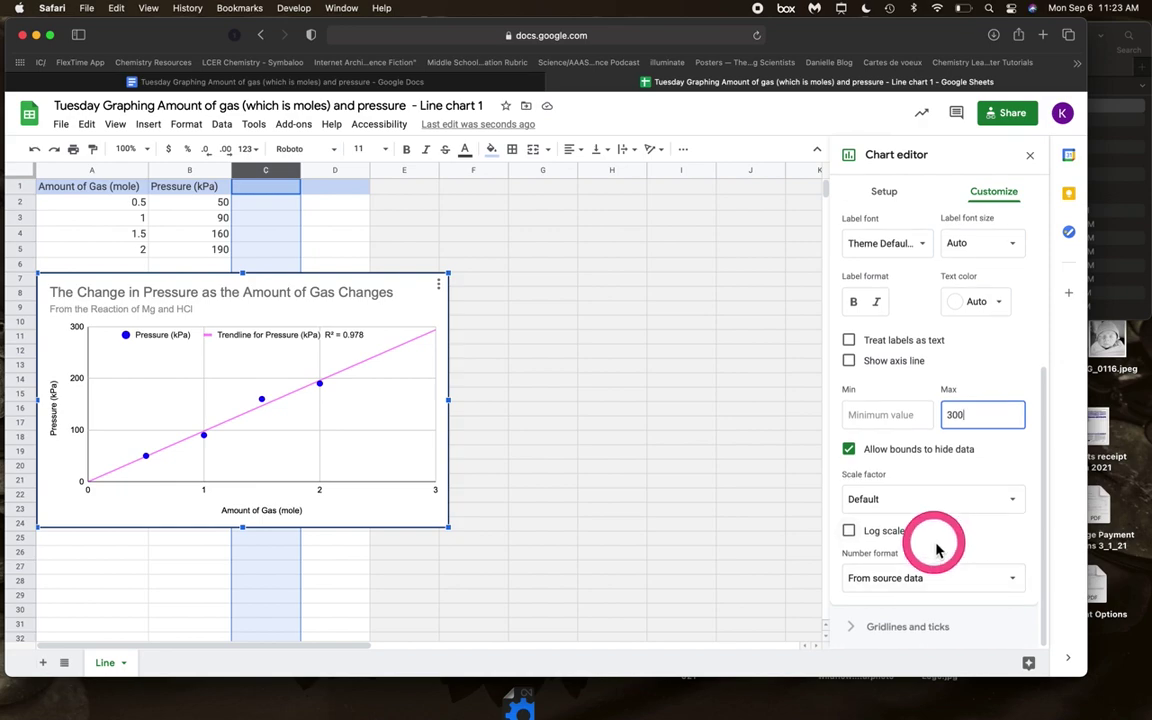
Switch the vertical axis gridlines' major spacing type to Count and set the major count to 6
{"action": "left_click", "coordinate": [852, 641]}
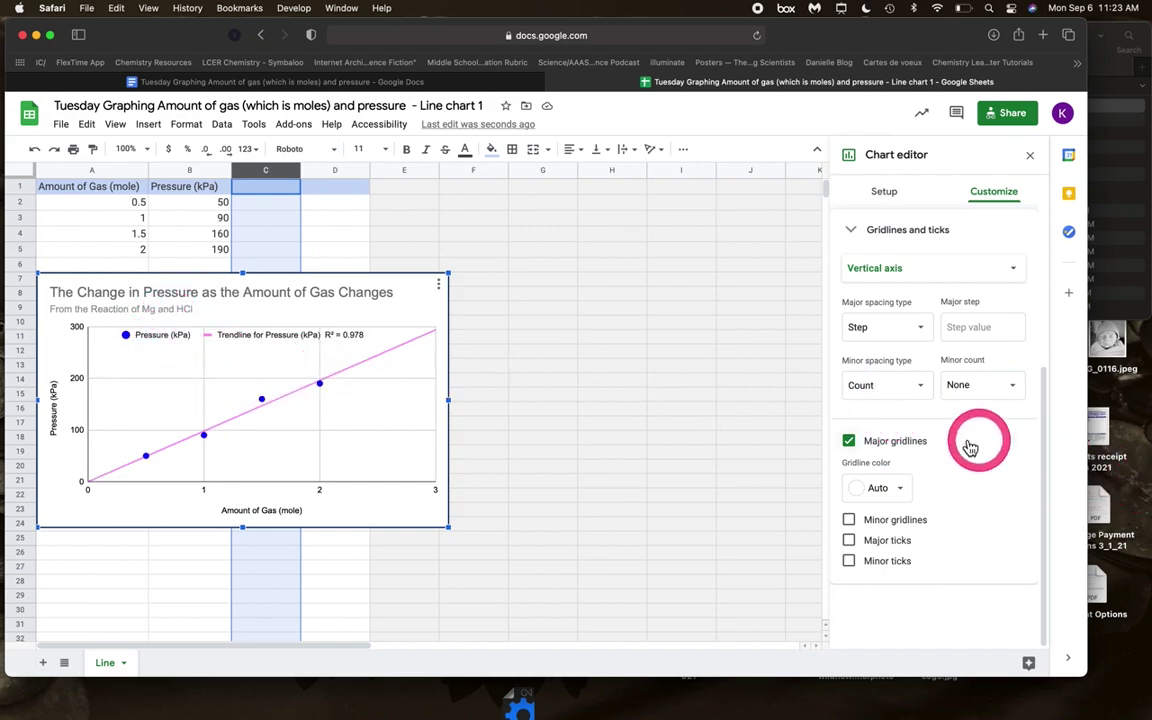
{"action": "left_click", "coordinate": [918, 332]}
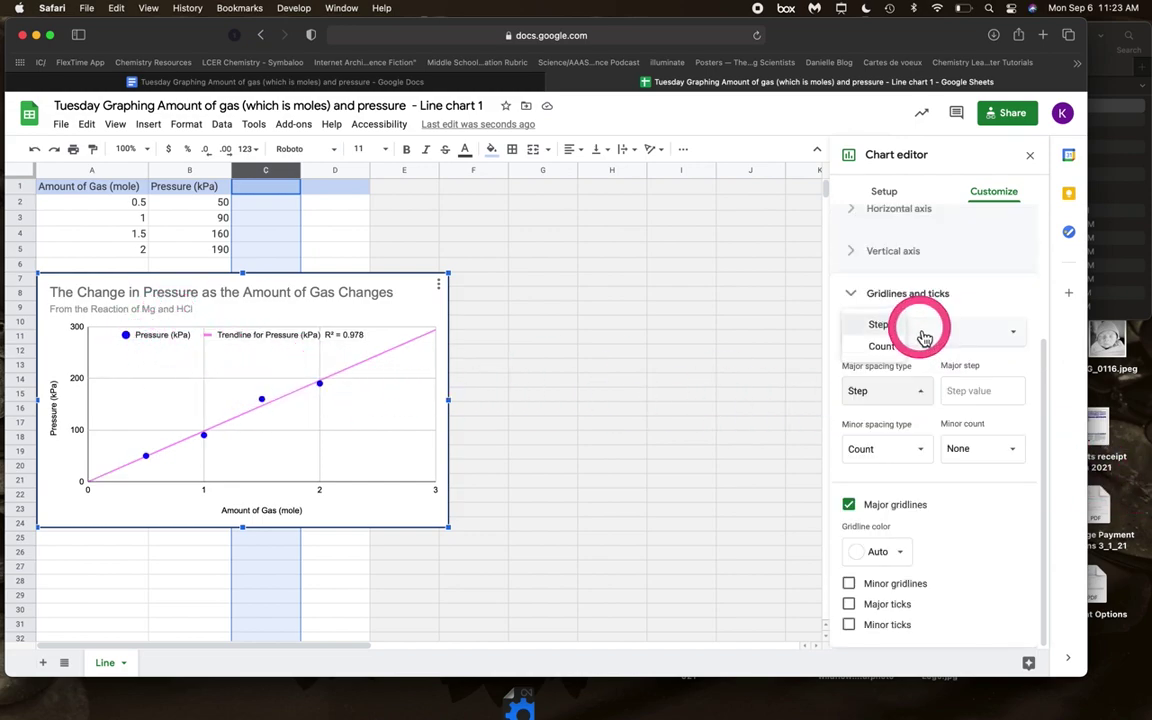
{"action": "left_click", "coordinate": [884, 409]}
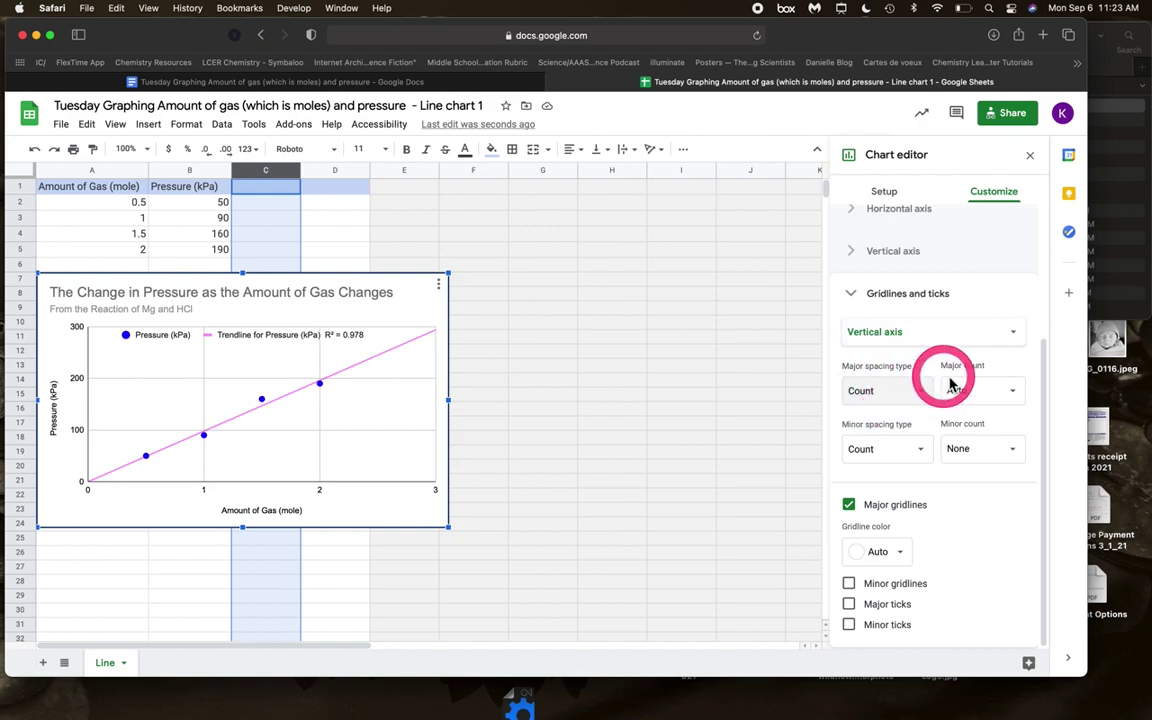
{"action": "left_click", "coordinate": [974, 391]}
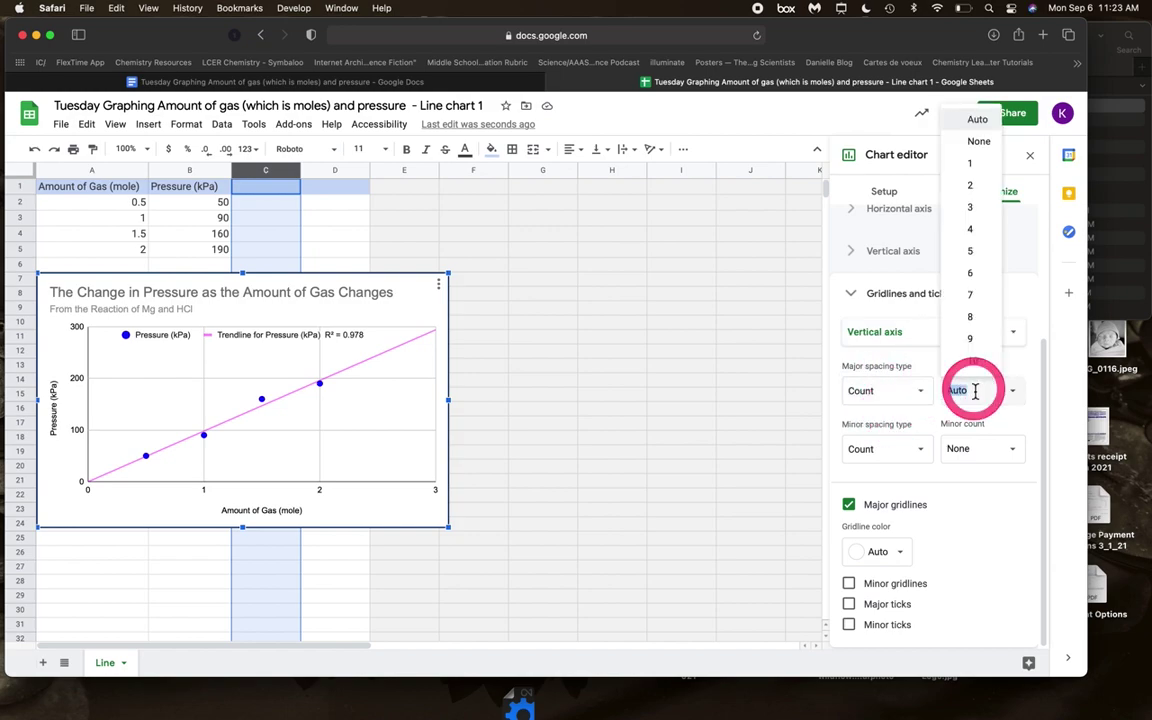
{"action": "type", "text": "6"}
{"action": "key", "text": "Return"}
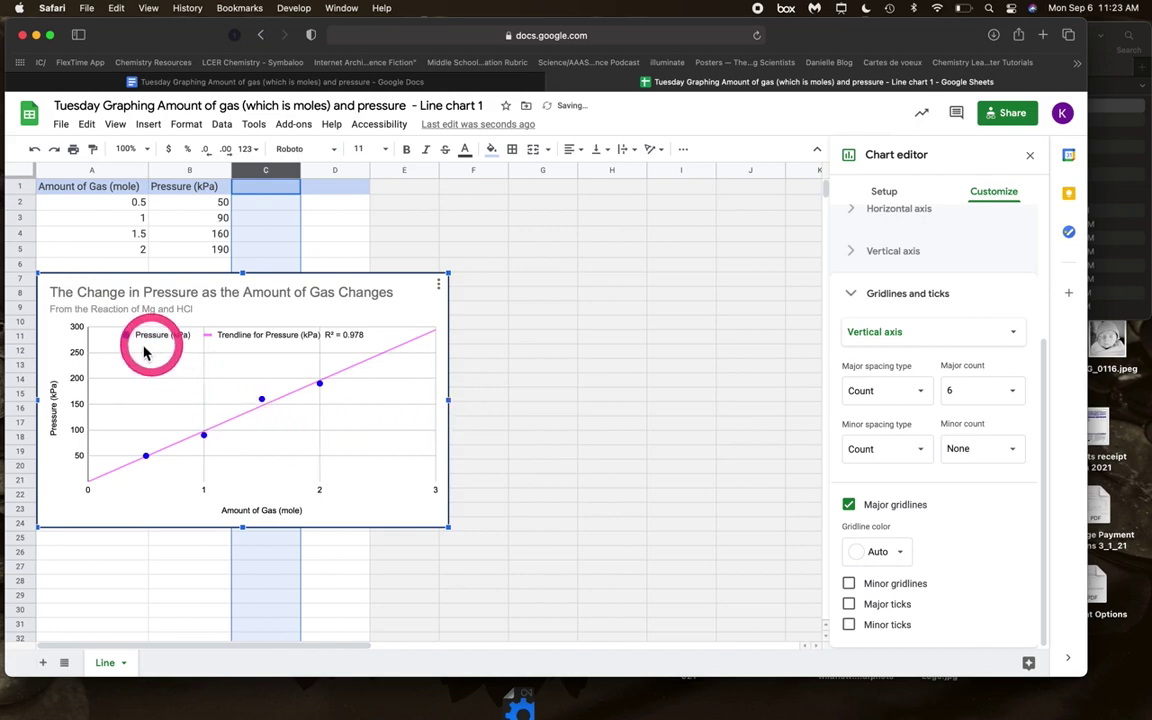
Raise the vertical axis major gridline count to 7 and set the minor count to 1
{"action": "left_click", "coordinate": [954, 395]}
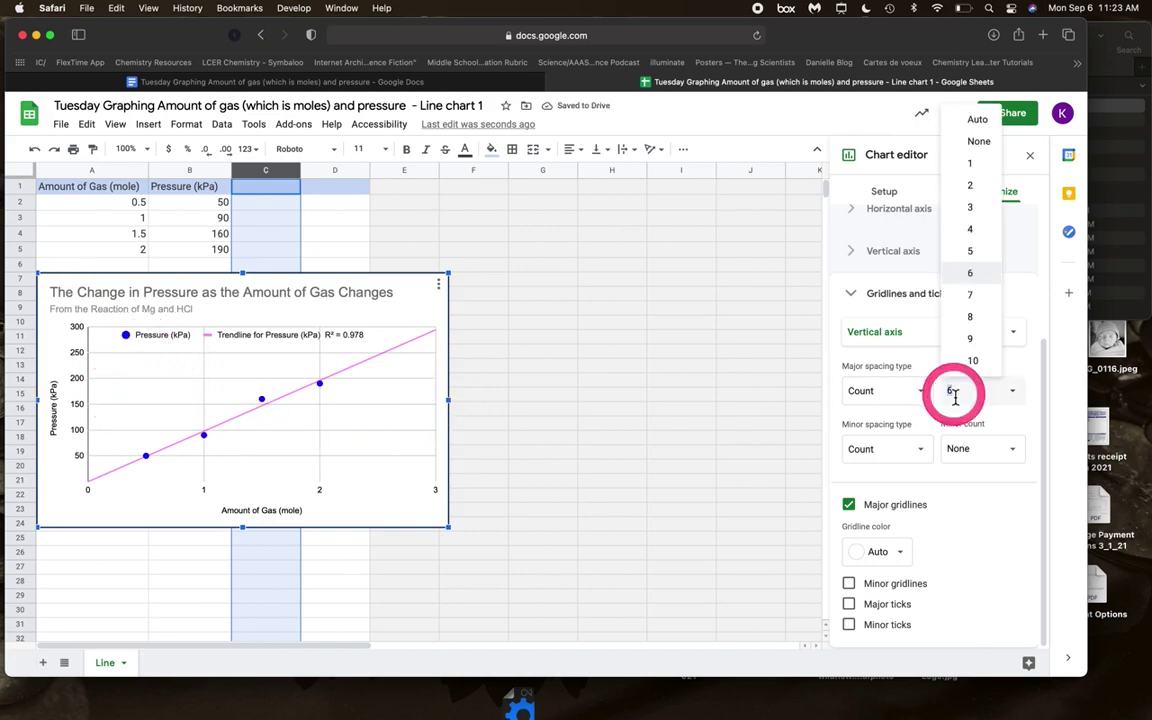
{"action": "type", "text": "7"}
{"action": "key", "text": "Return"}
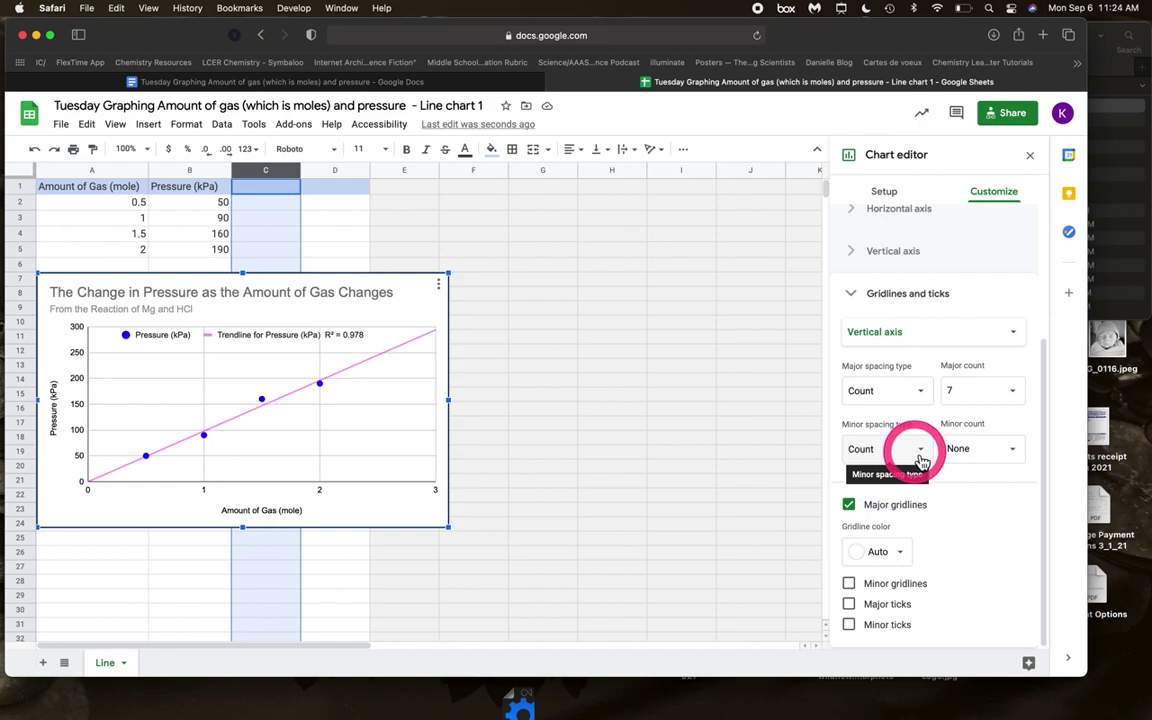
{"action": "left_click", "coordinate": [960, 450]}
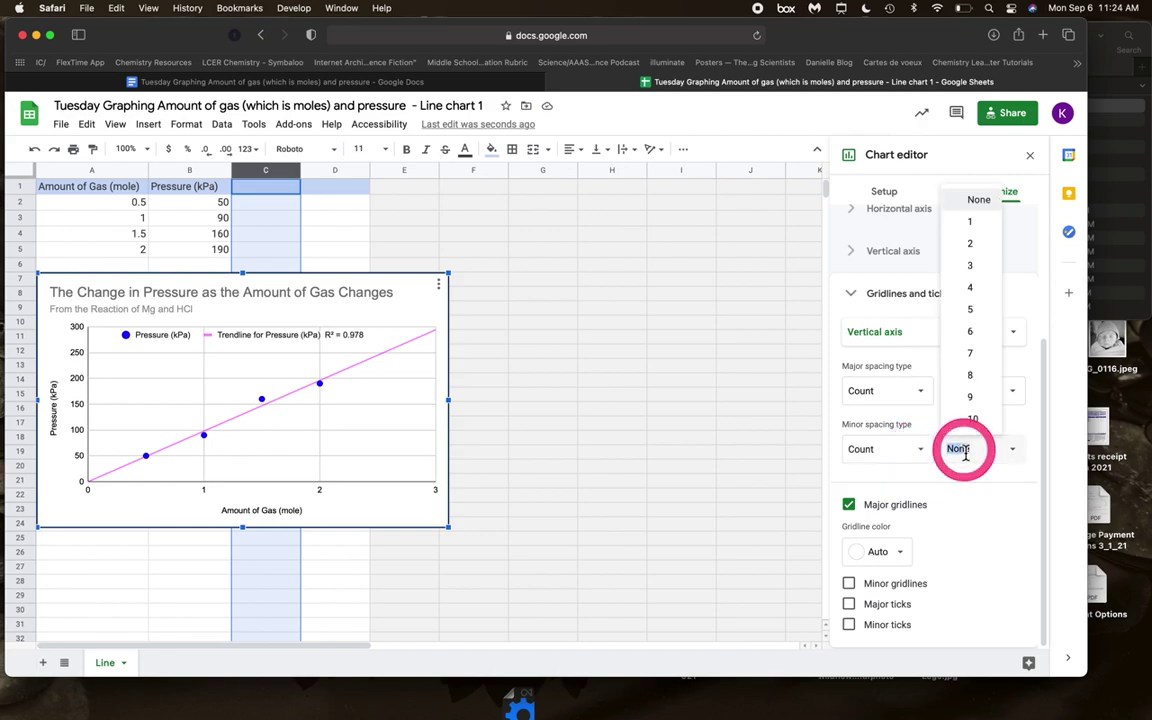
{"action": "key", "text": "Return"}
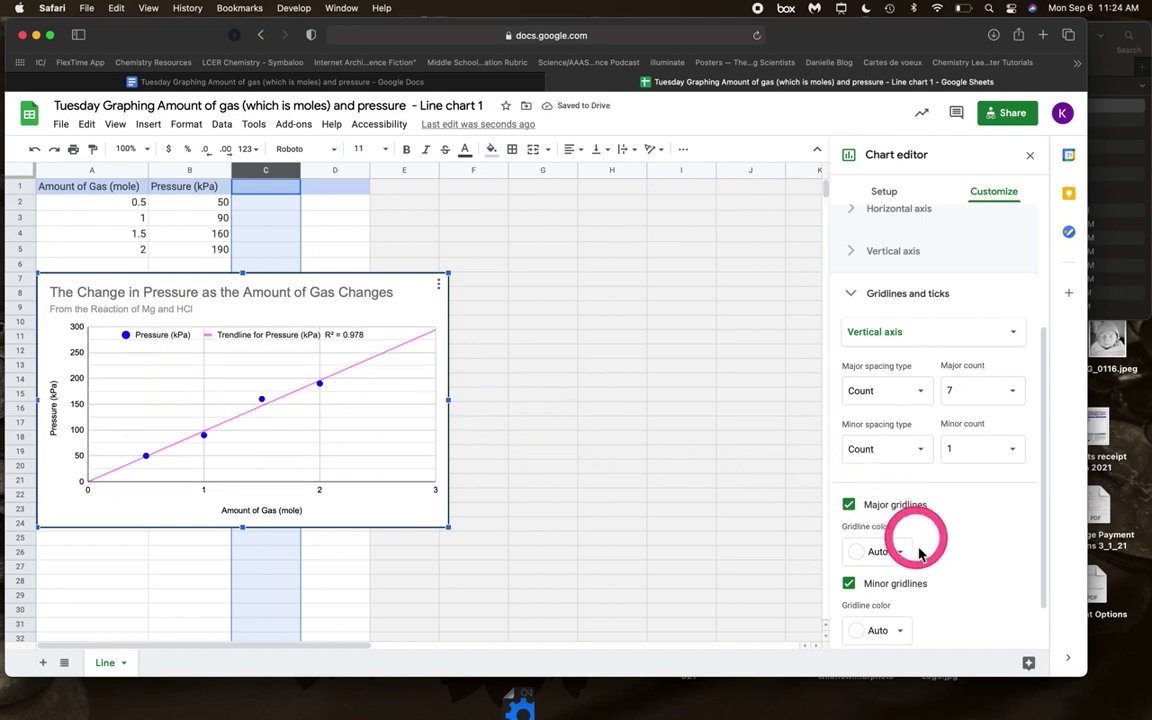
Try dark red as the color of the vertical axis minor gridlines, and undo the color change
{"action": "left_click", "coordinate": [883, 634]}
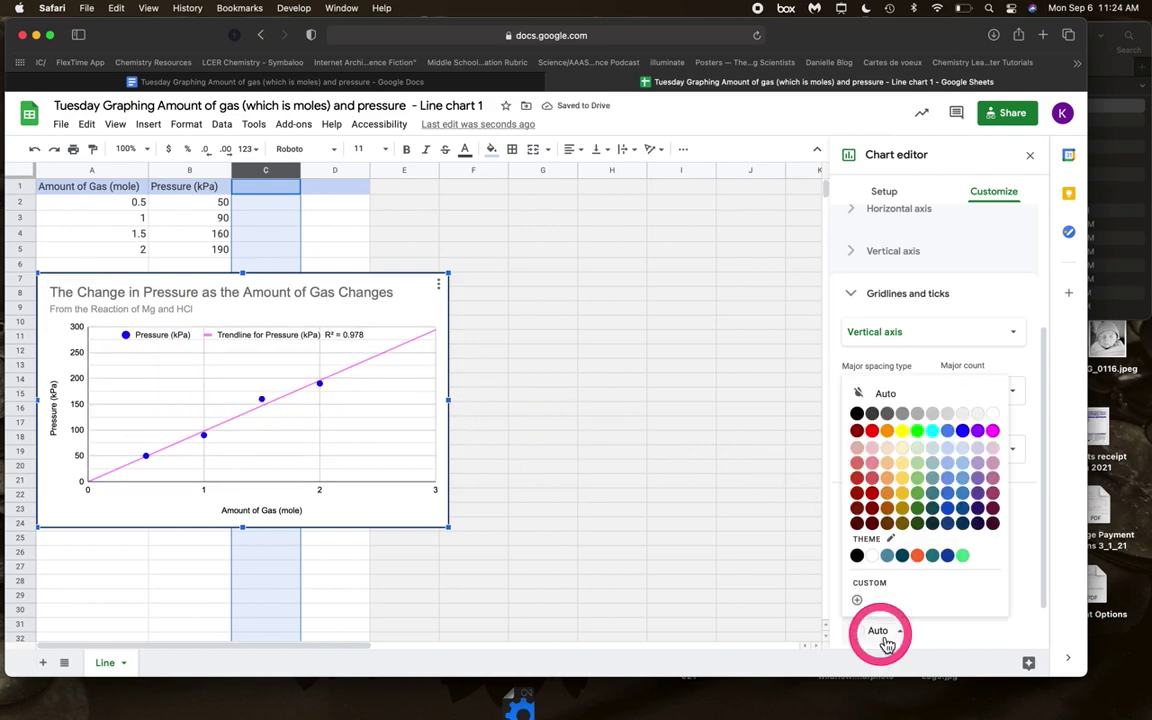
{"action": "left_click", "coordinate": [872, 494]}
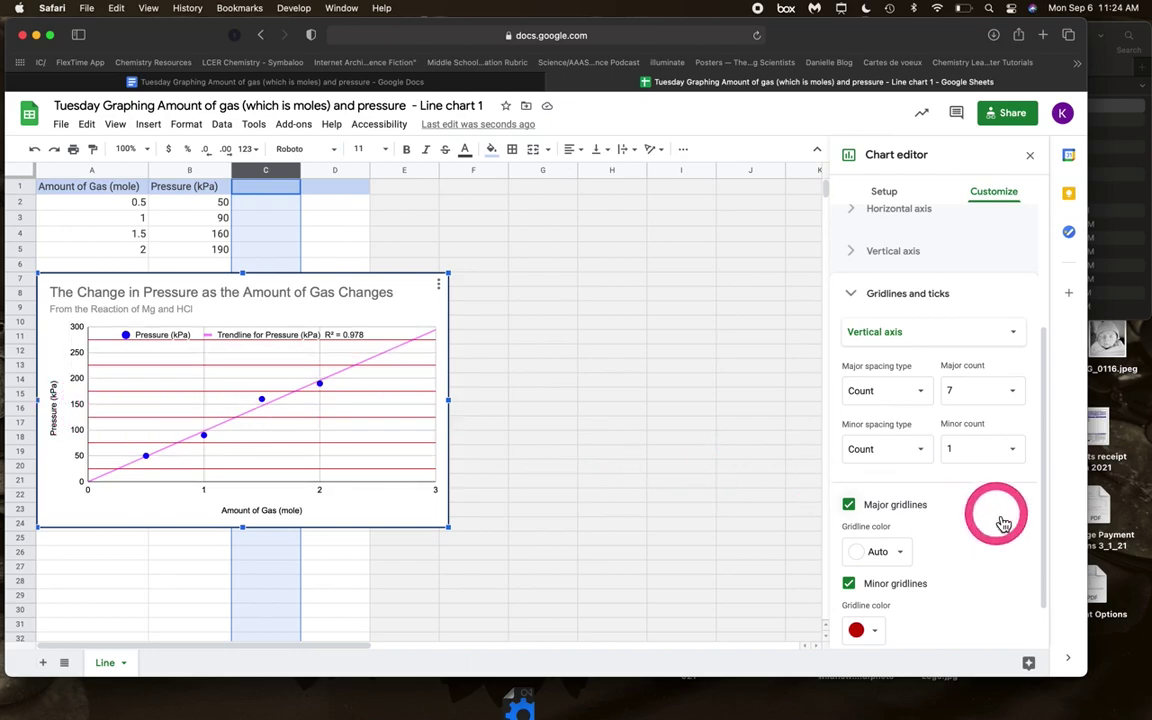
{"action": "scroll", "coordinate": [987, 565], "scroll_direction": "down", "scroll_amount": 2}
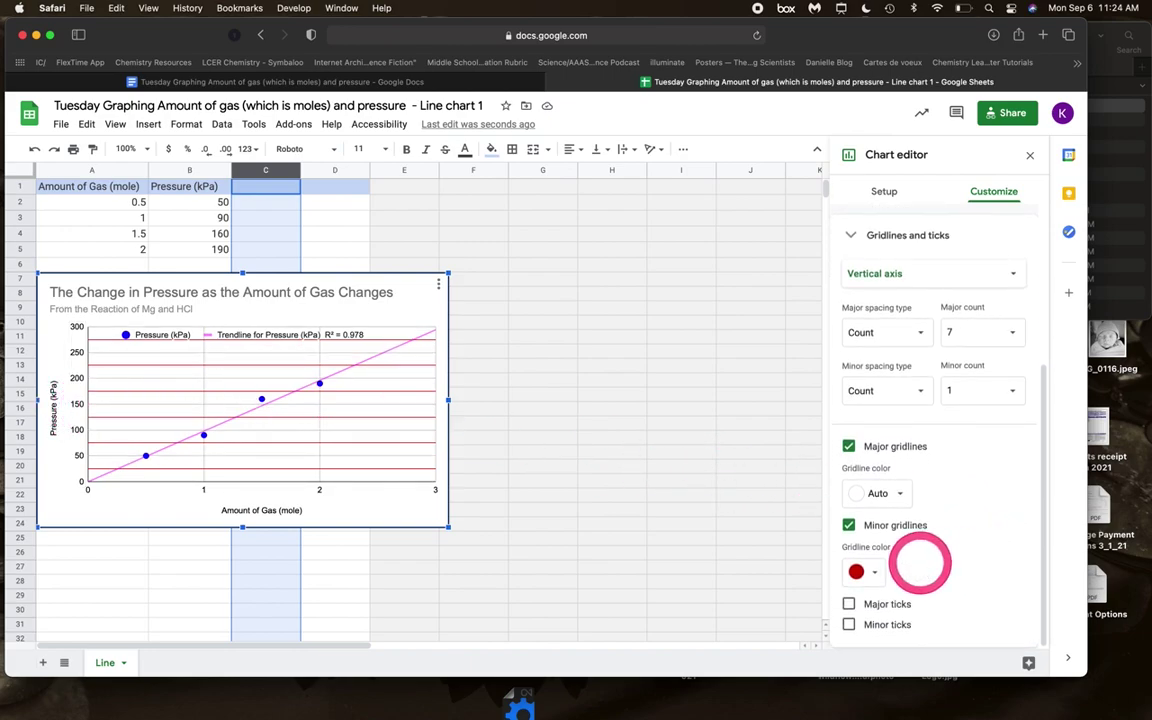
{"action": "key", "text": "super+z"}
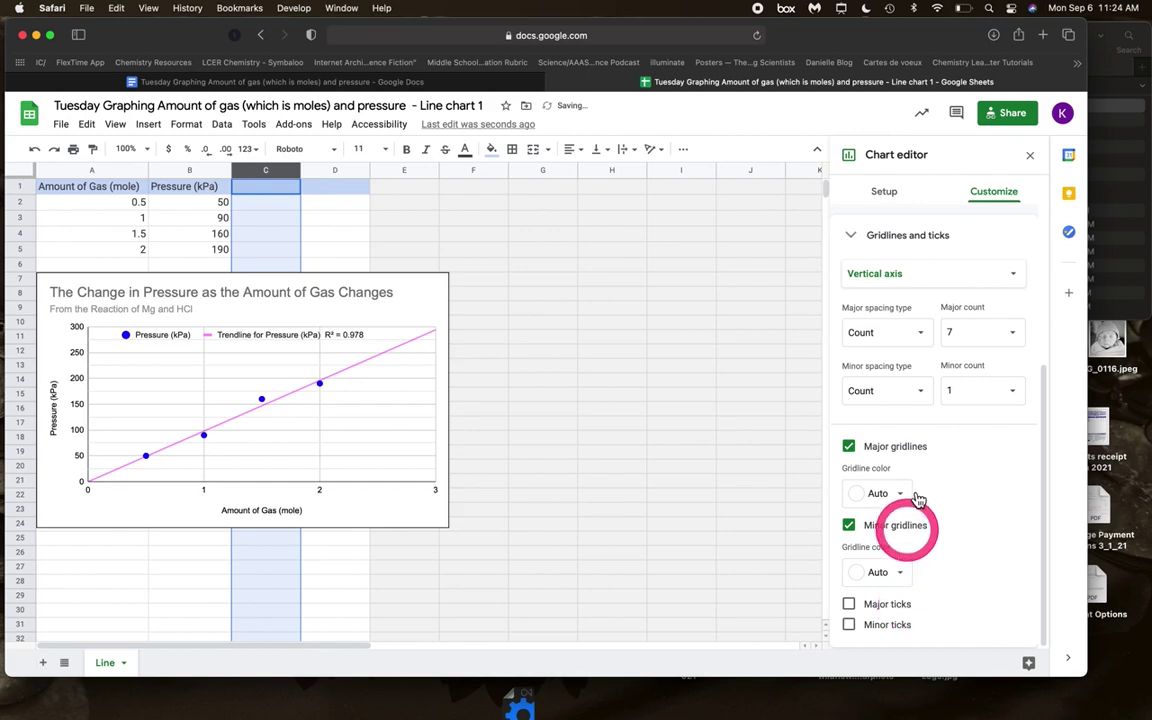
Switch the horizontal axis gridlines' major spacing type to Count and set the major count to 6
{"action": "left_click", "coordinate": [925, 287]}
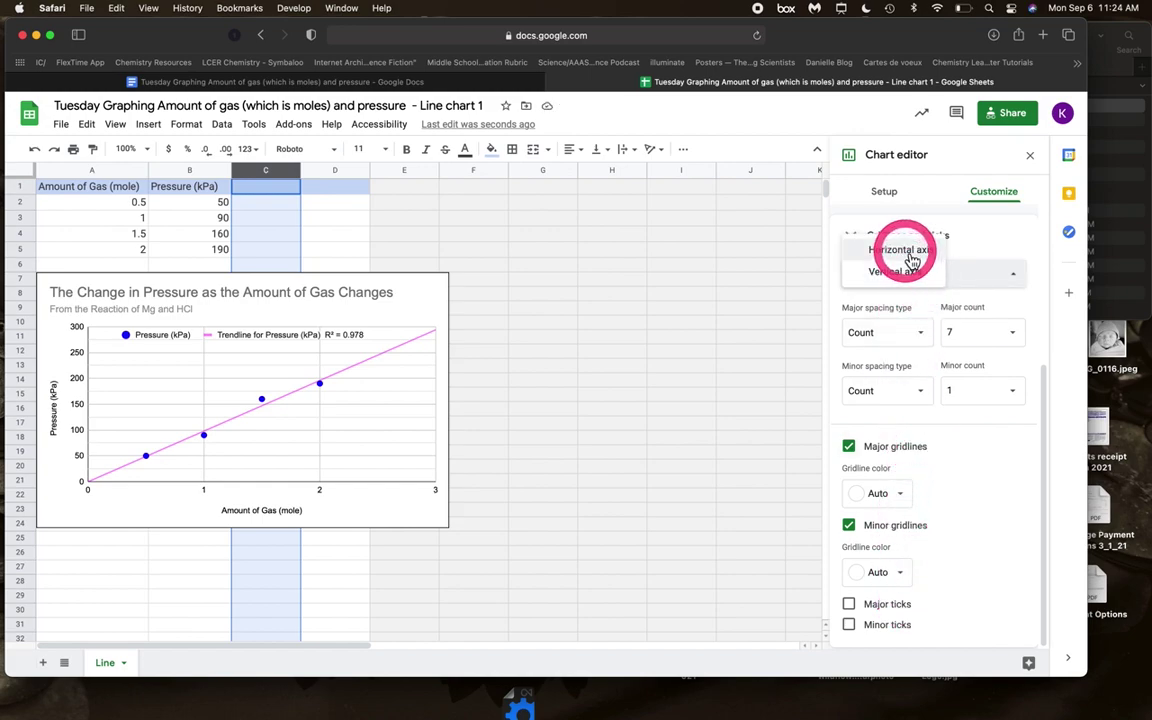
{"action": "left_click", "coordinate": [903, 250]}
{"action": "left_click", "coordinate": [895, 391]}
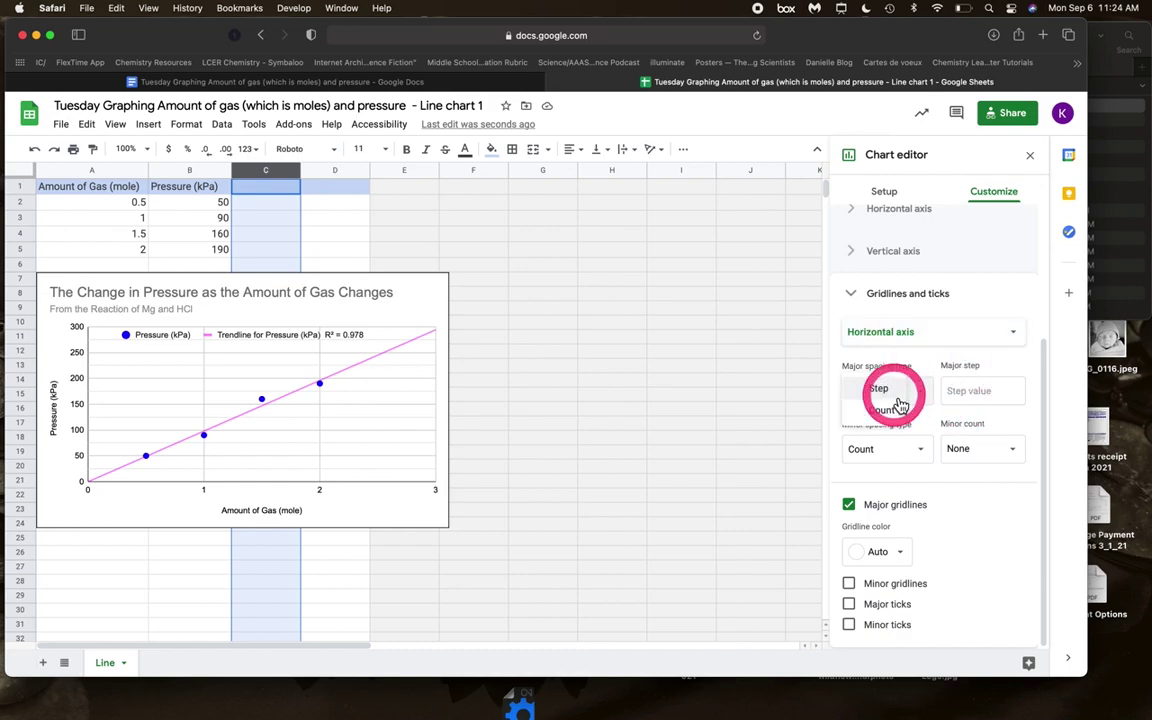
{"action": "left_click", "coordinate": [890, 412]}
{"action": "left_click", "coordinate": [1000, 408]}
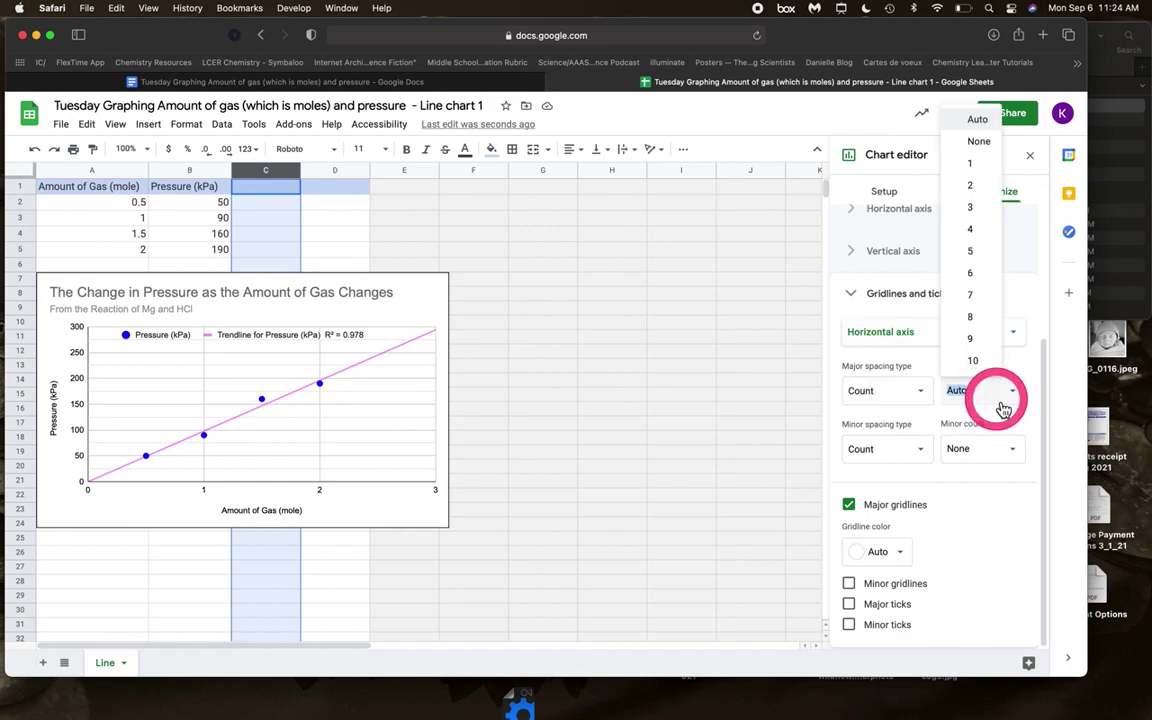
{"action": "type", "text": "6"}
{"action": "key", "text": "Return"}
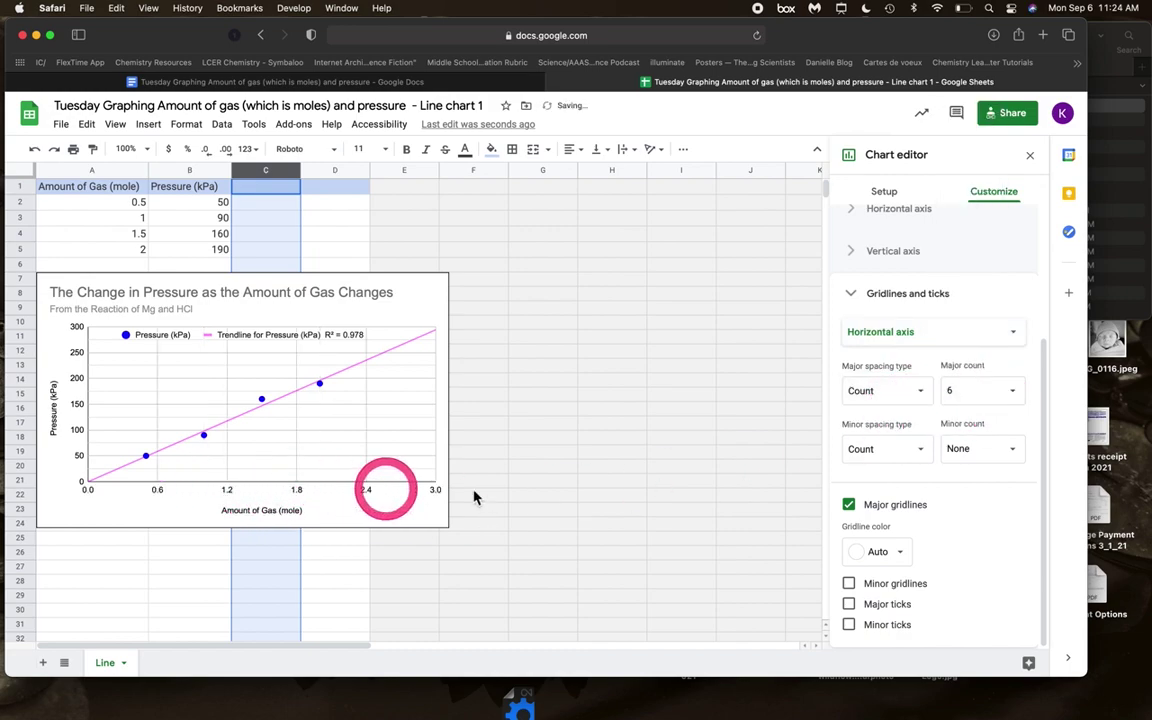
Try a major gridline count of 5 on the horizontal axis and settle on 7
{"action": "left_click", "coordinate": [985, 391]}
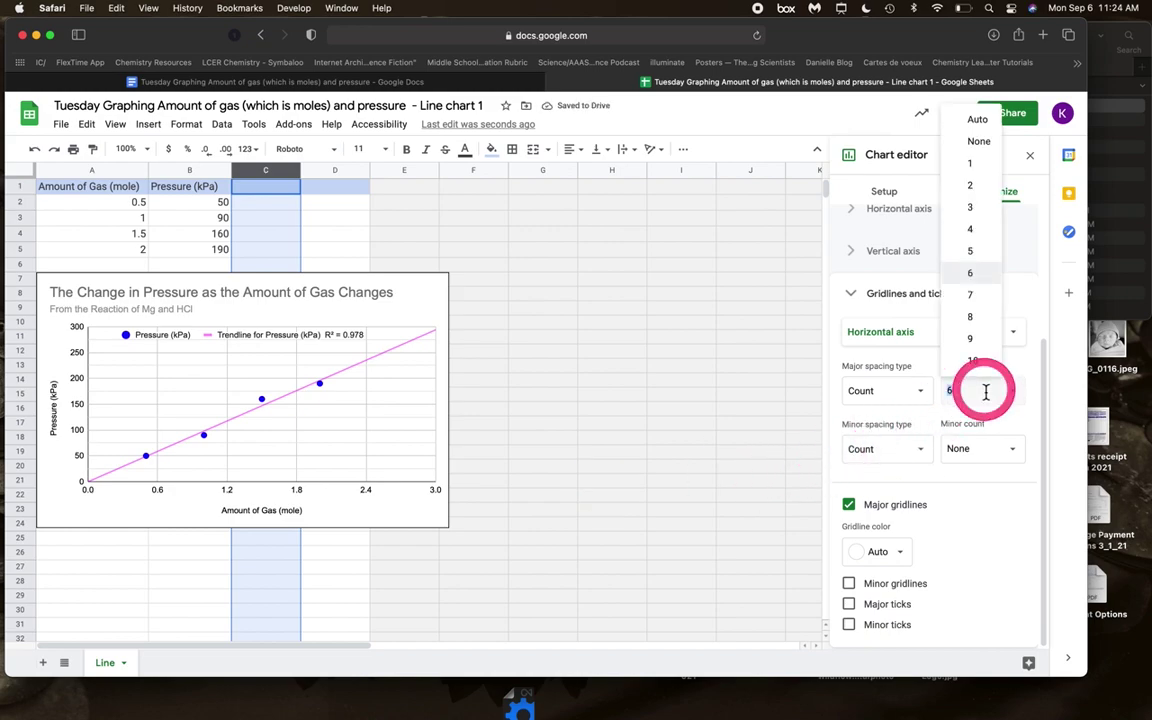
{"action": "key", "text": "Return"}
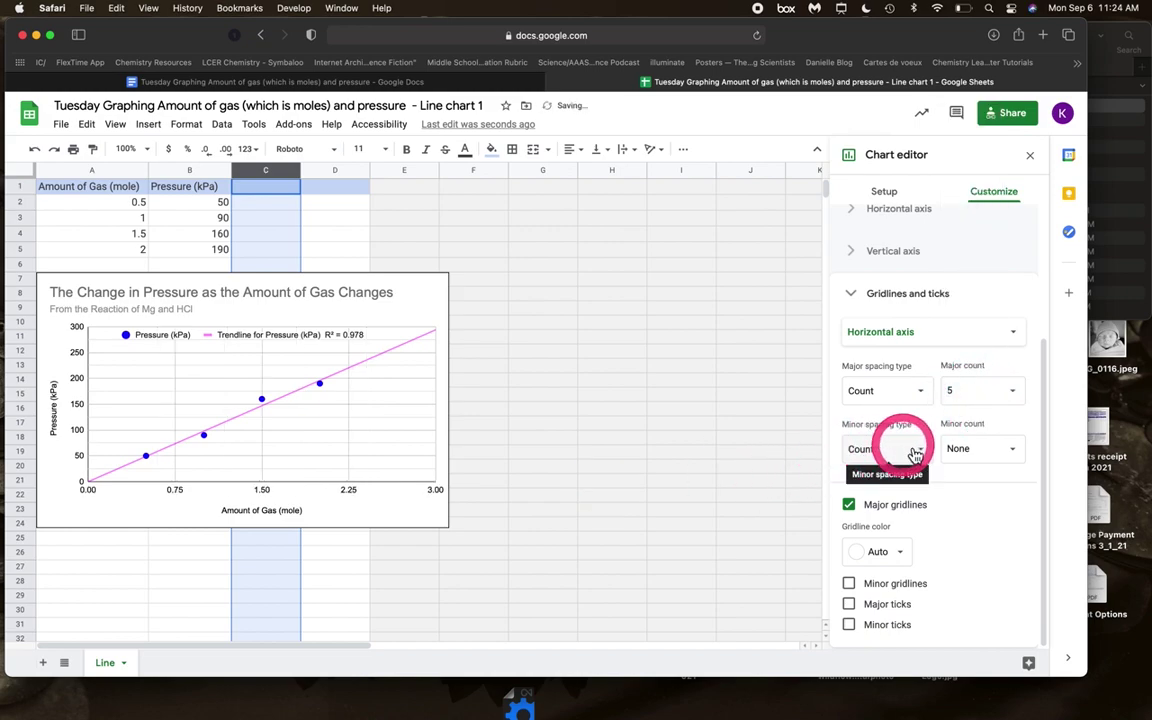
{"action": "left_click", "coordinate": [967, 410]}
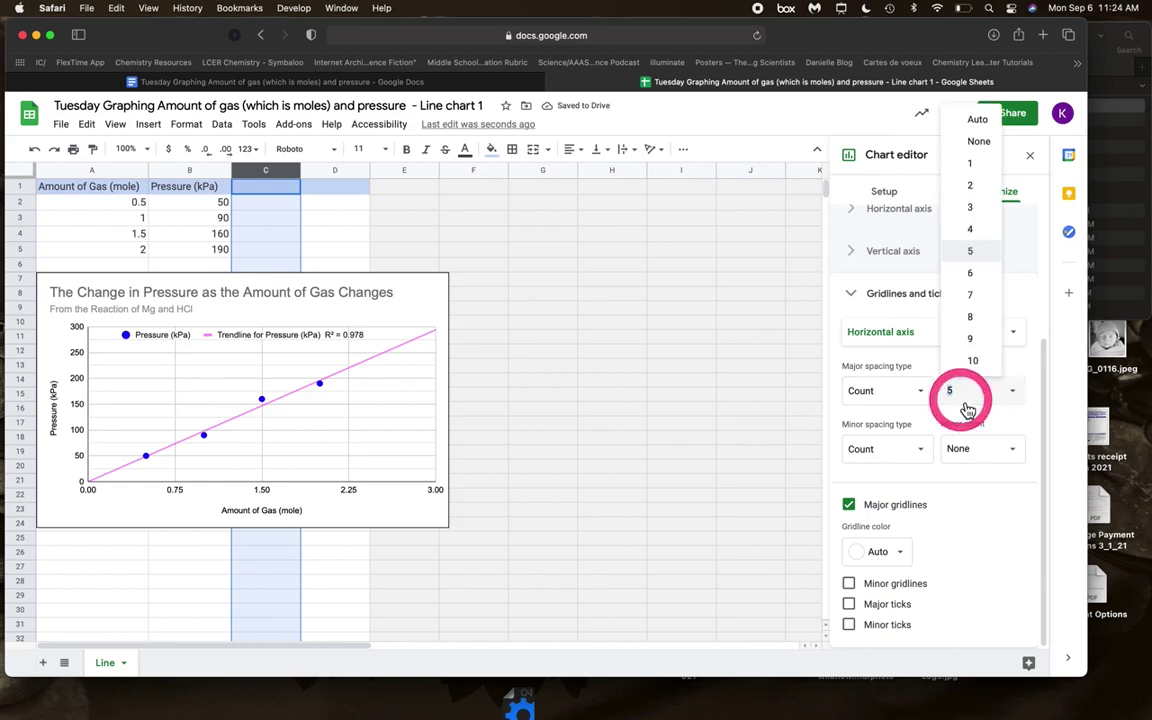
{"action": "key", "text": "Return"}
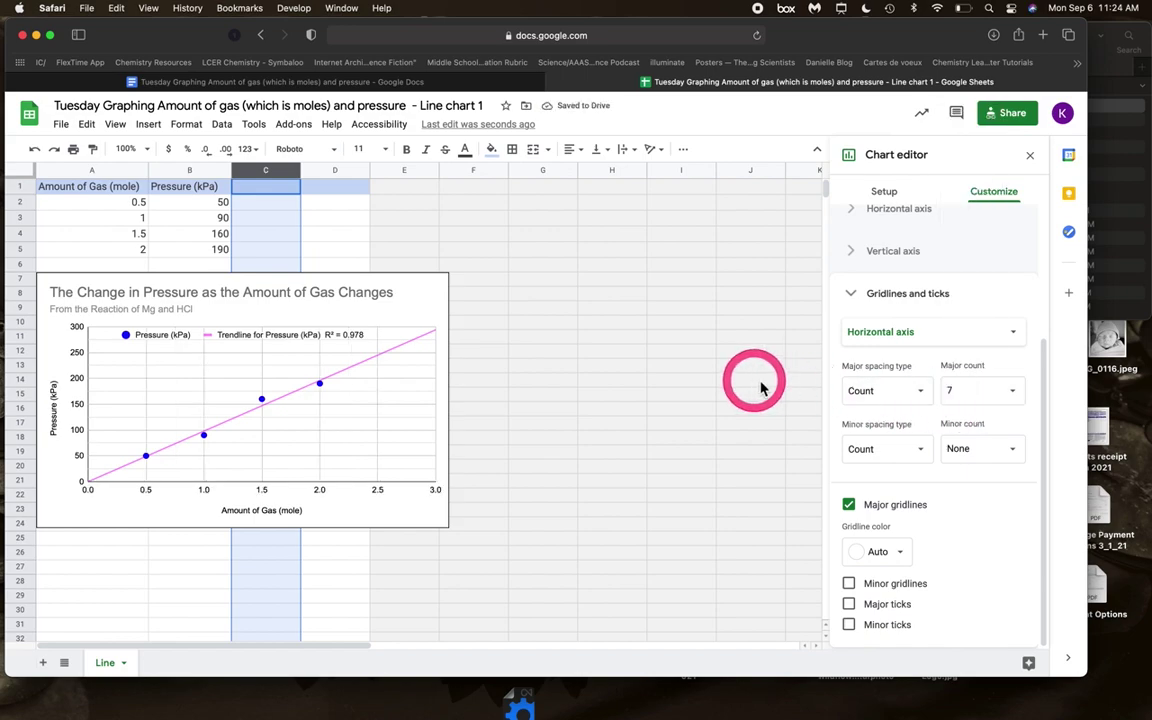
Set the horizontal axis minor gridline count to 1
{"action": "left_click", "coordinate": [979, 450]}
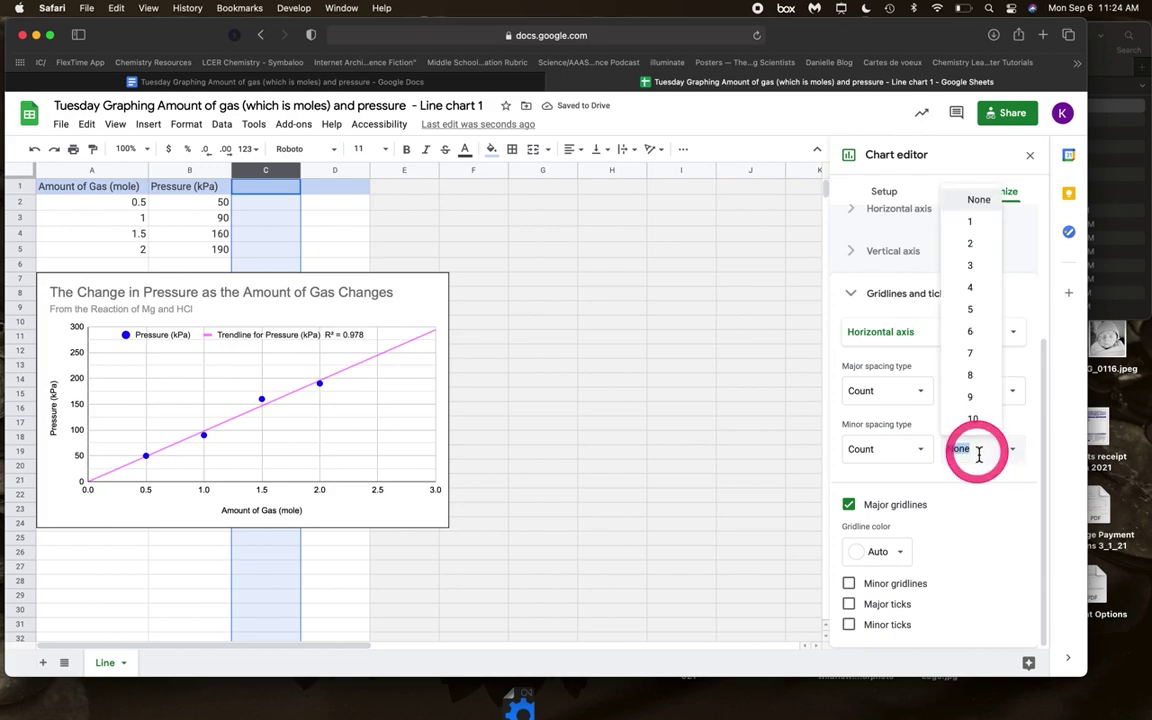
{"action": "type", "text": "1"}
{"action": "key", "text": "Return"}
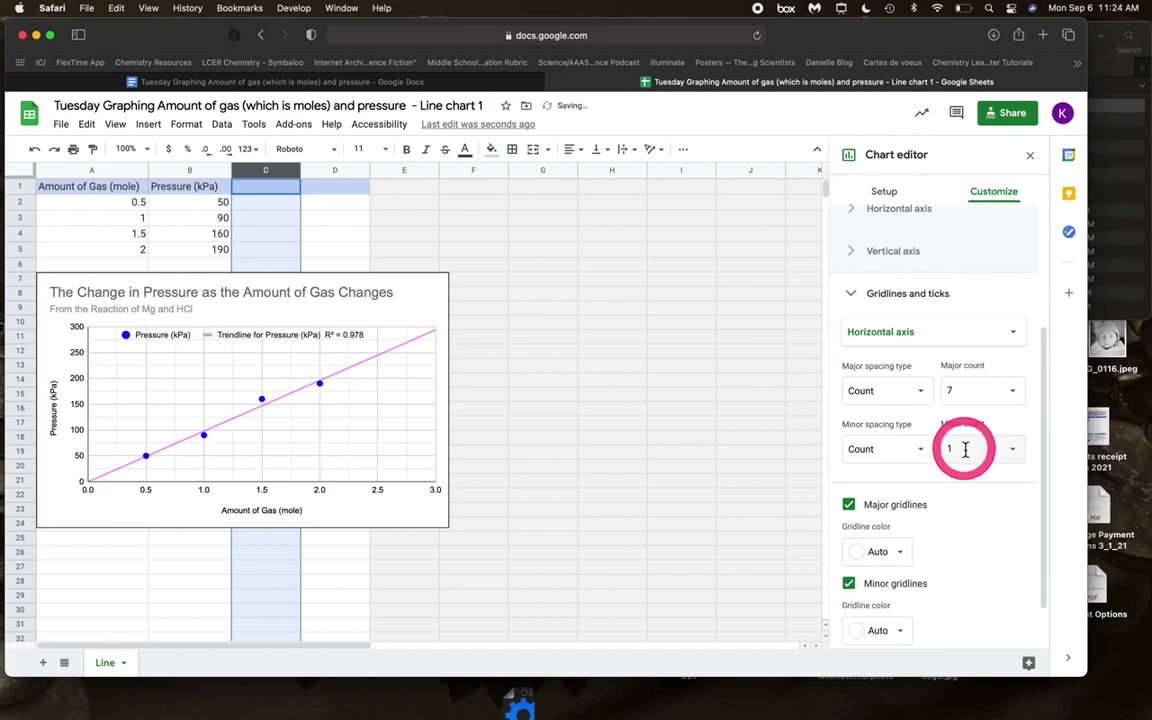
Try a minor gridline count of 3 on the horizontal axis
{"action": "left_click", "coordinate": [972, 451]}
{"action": "type", "text": "3"}
{"action": "key", "text": "Return"}
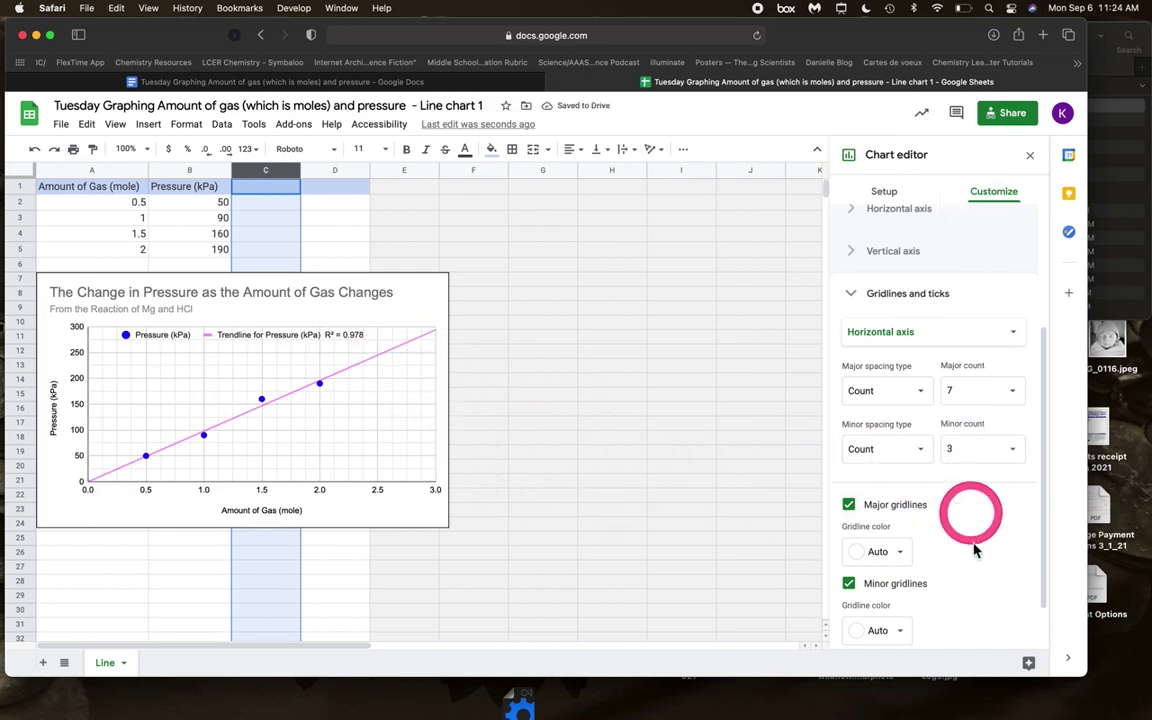
Try dark red minor and blue major gridlines on the horizontal axis, and undo the color and minor count changes
{"action": "left_click", "coordinate": [882, 630]}
{"action": "left_click", "coordinate": [880, 497]}
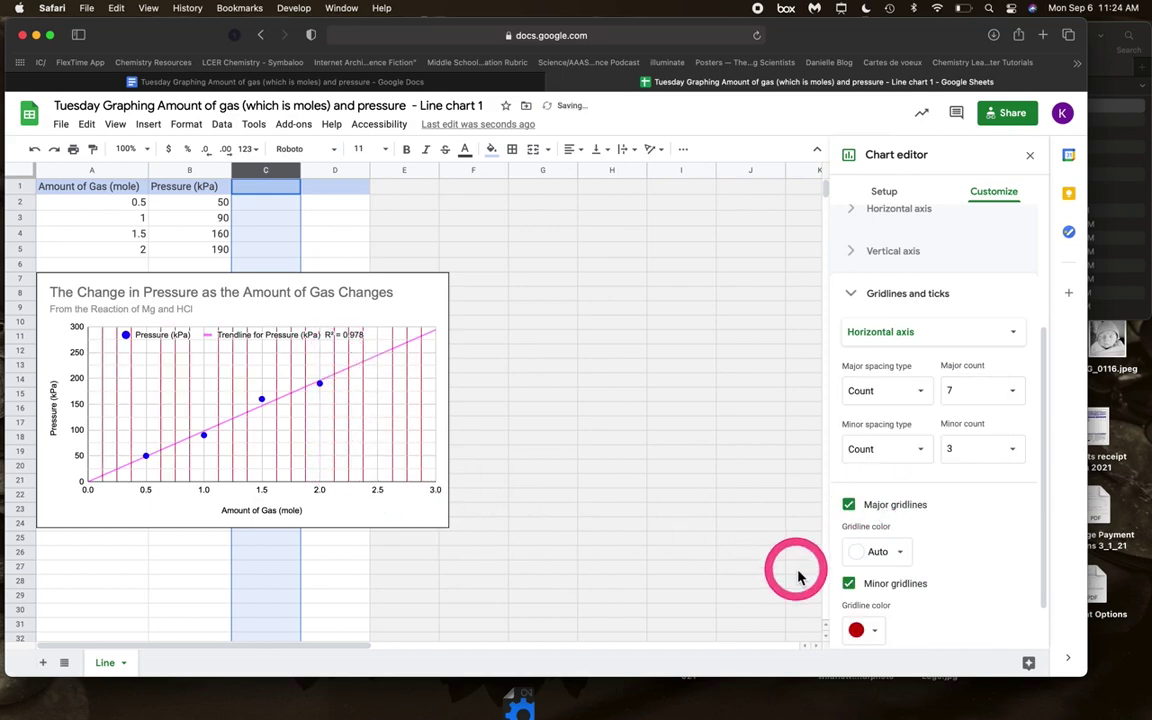
{"action": "left_click", "coordinate": [899, 556]}
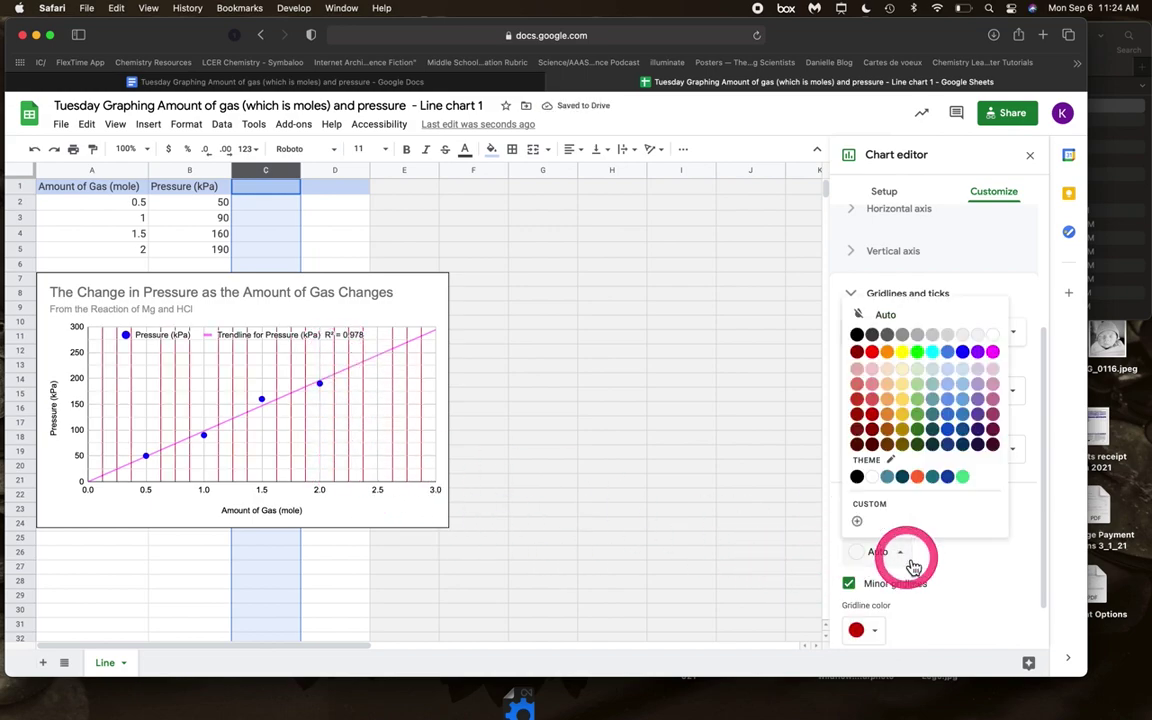
{"action": "left_click", "coordinate": [963, 353]}
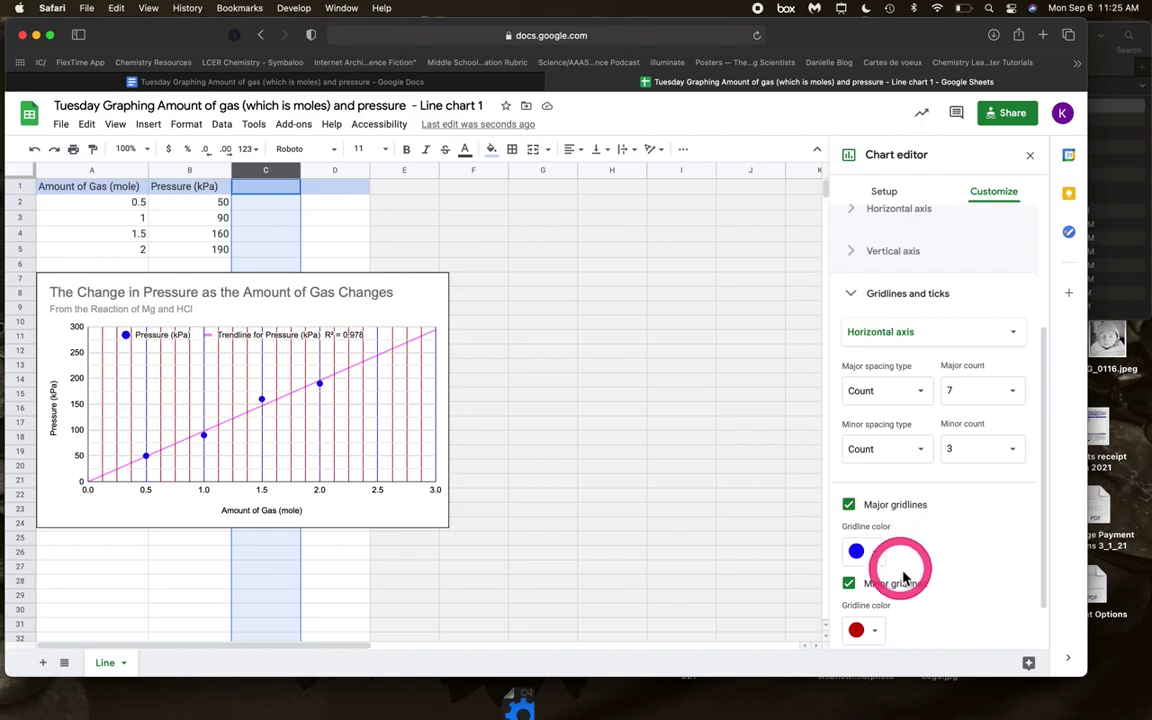
{"action": "key", "text": "super+z"}
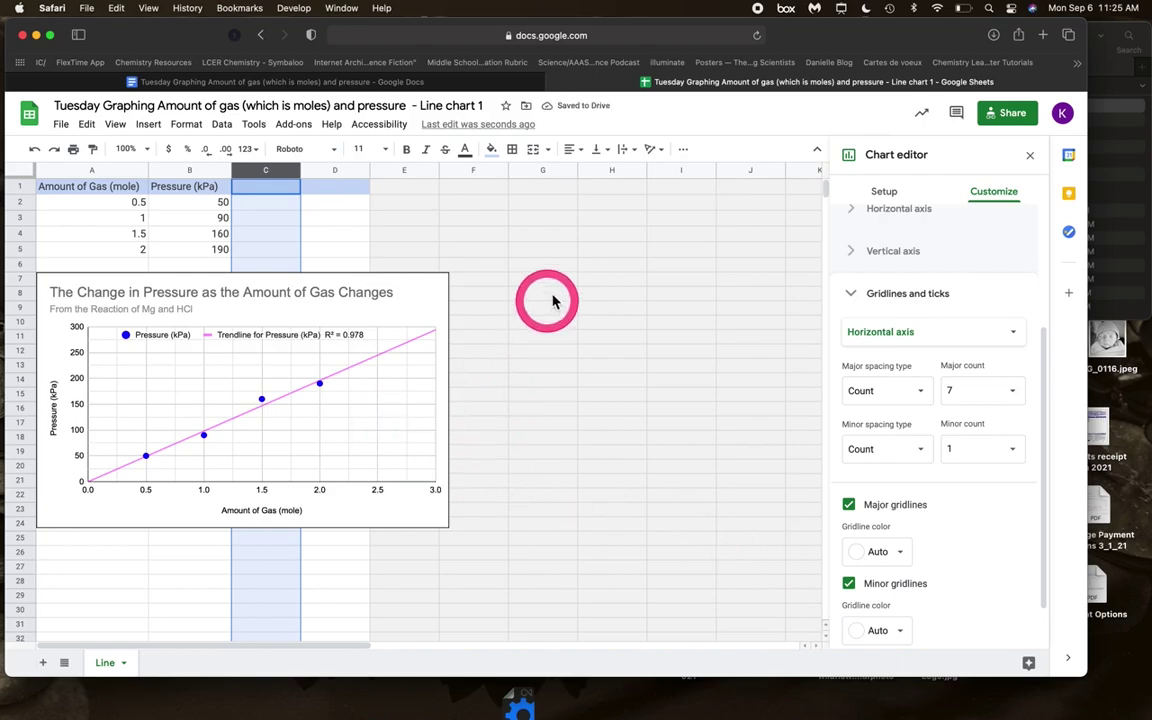
Switch to the Google Docs graphing document and update its linked chart from the spreadsheet
{"action": "left_click", "coordinate": [316, 84]}
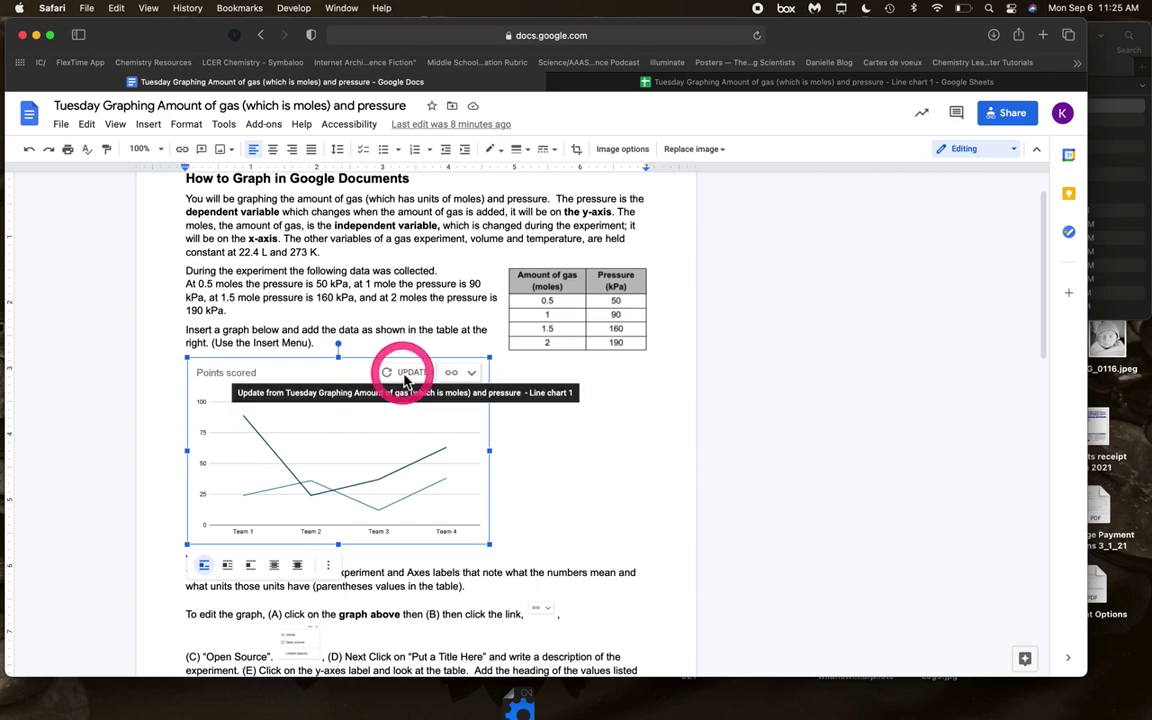
{"action": "left_click", "coordinate": [405, 378]}
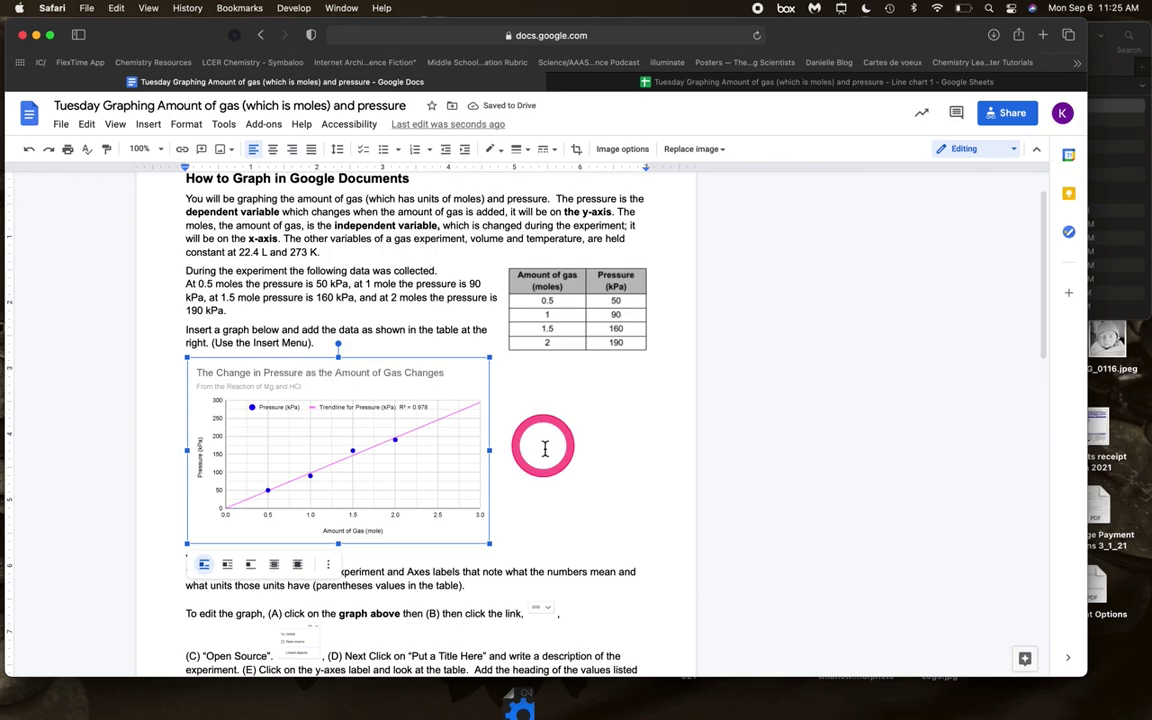
{"action": "scroll", "coordinate": [545, 449], "scroll_direction": "down", "scroll_amount": 1}
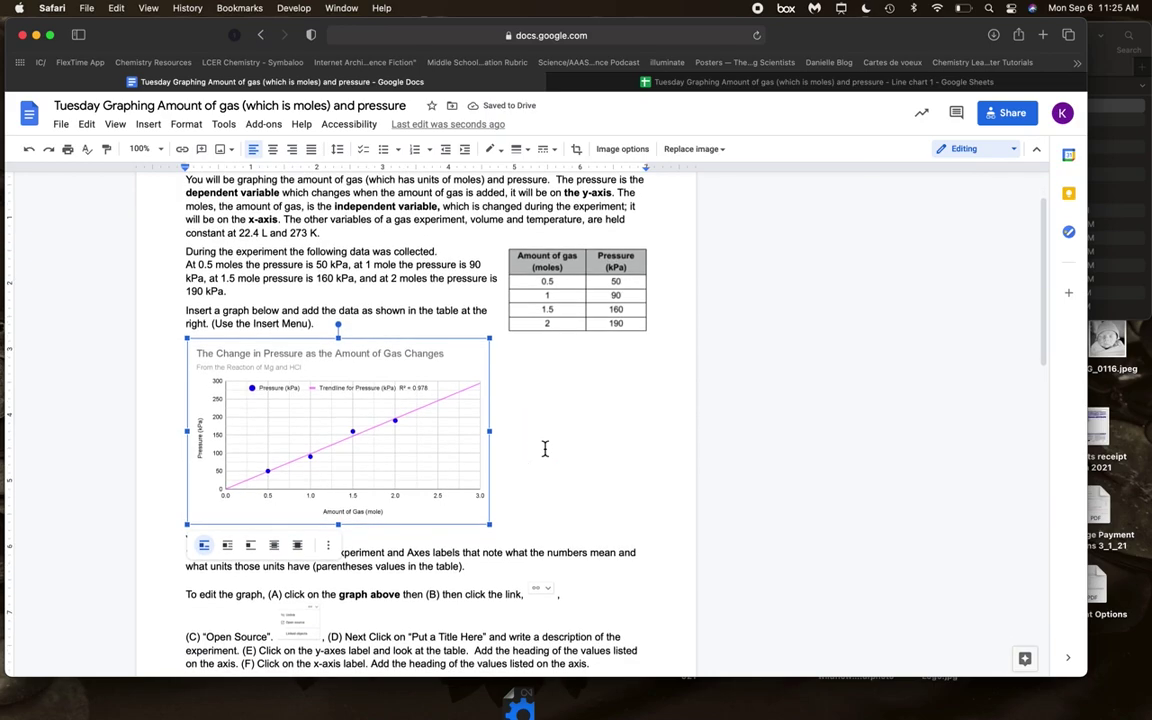